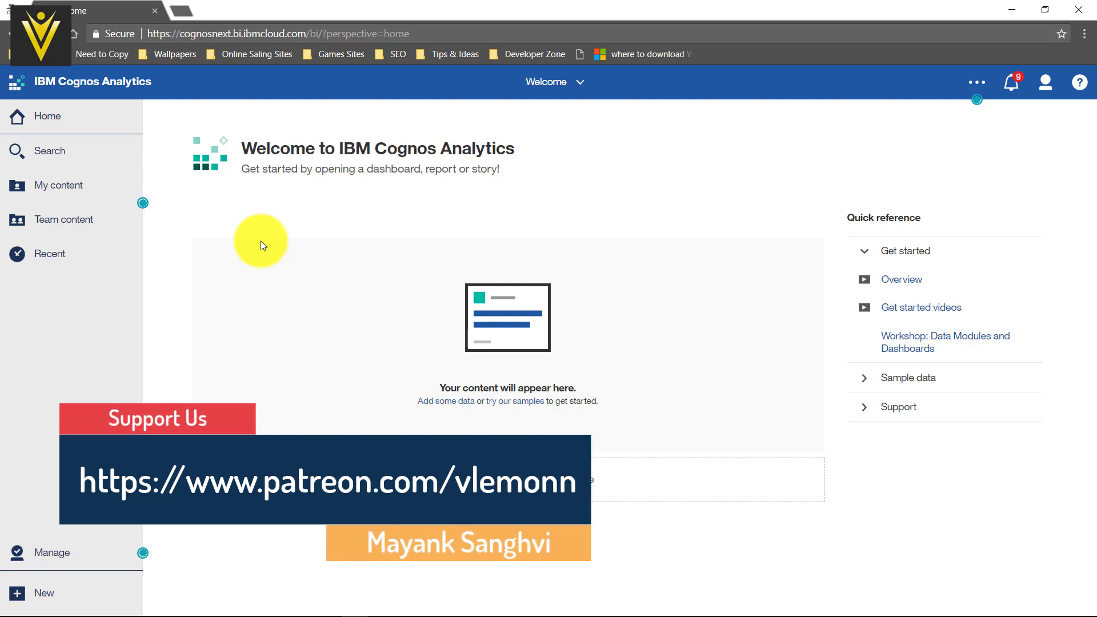
Step: Open the Tutorial4 data folder and rename Orders2.txt to Orders.txt
{"action": "key", "text": "super+r"}
{"action": "key", "text": "Return"}
{"action": "left_click", "coordinate": [216, 176]}
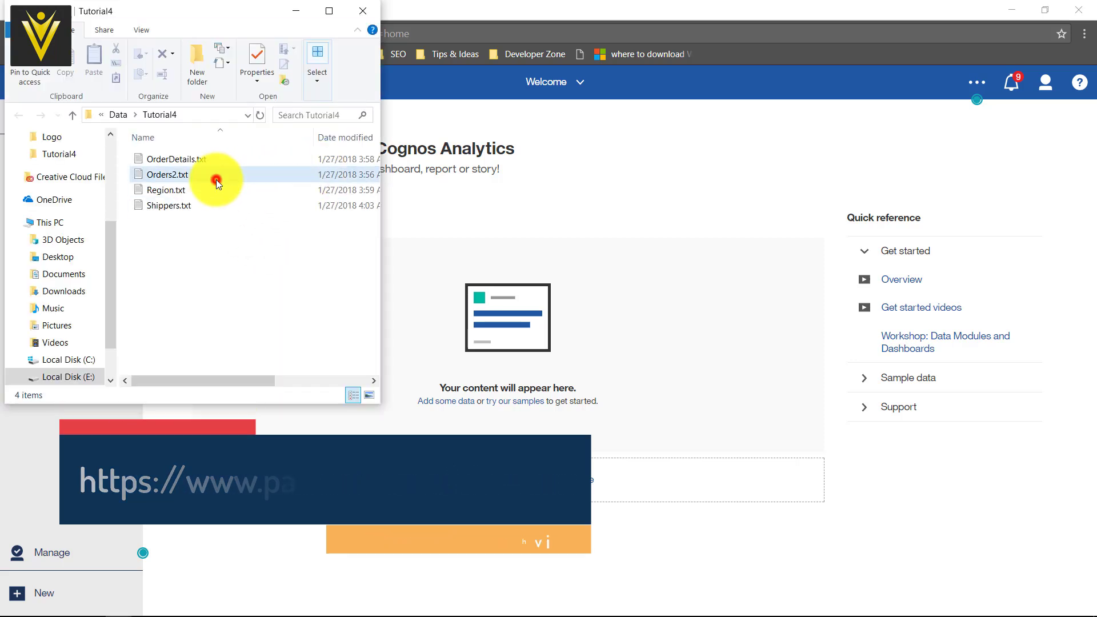
{"action": "key", "text": "Right"}
{"action": "key", "text": "BackSpace"}
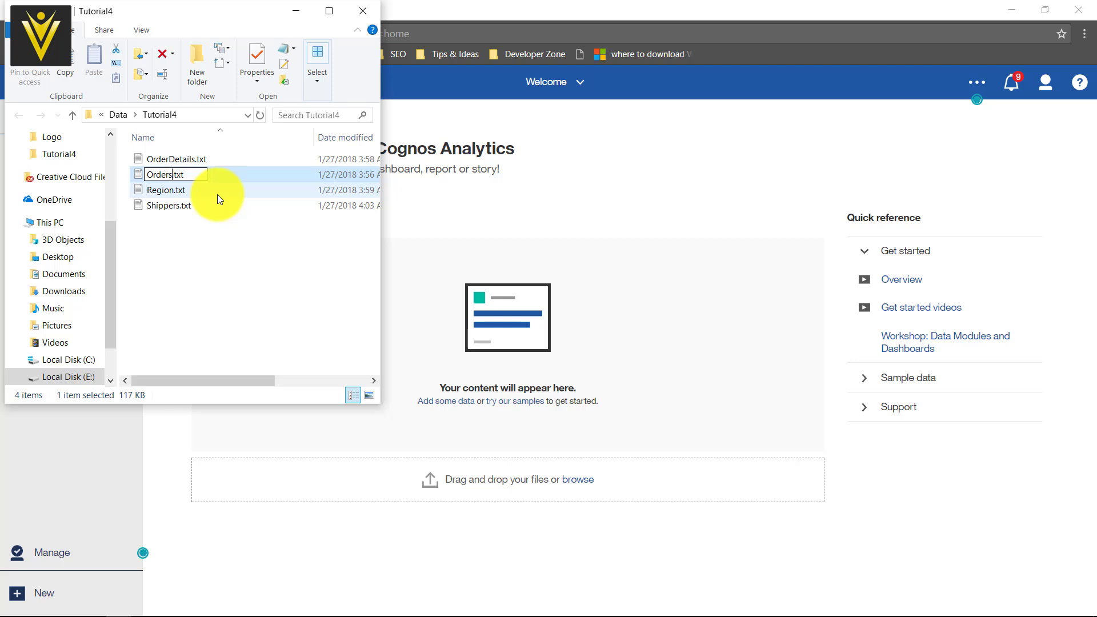
{"action": "key", "text": "Return"}
Step: Upload Shippers.txt from the Tutorial4 folder to Cognos Analytics, keeping all of its columns
{"action": "left_click", "coordinate": [171, 205]}
{"action": "left_click_drag", "start_coordinate": [186, 14], "coordinate": [819, 77]}
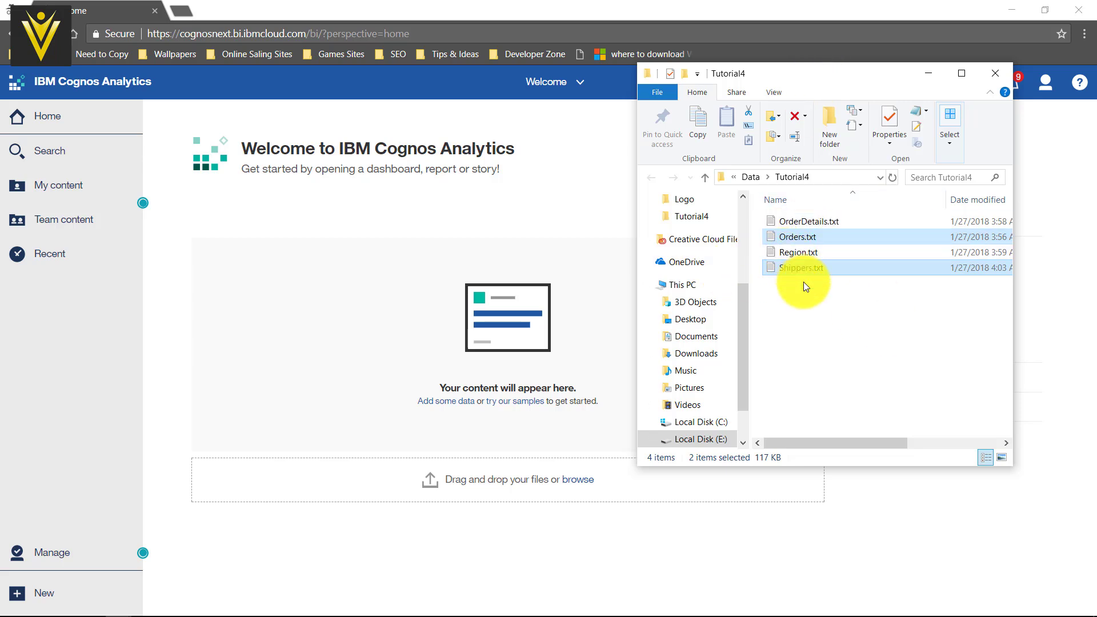
{"action": "left_click_drag", "start_coordinate": [804, 269], "coordinate": [501, 553]}
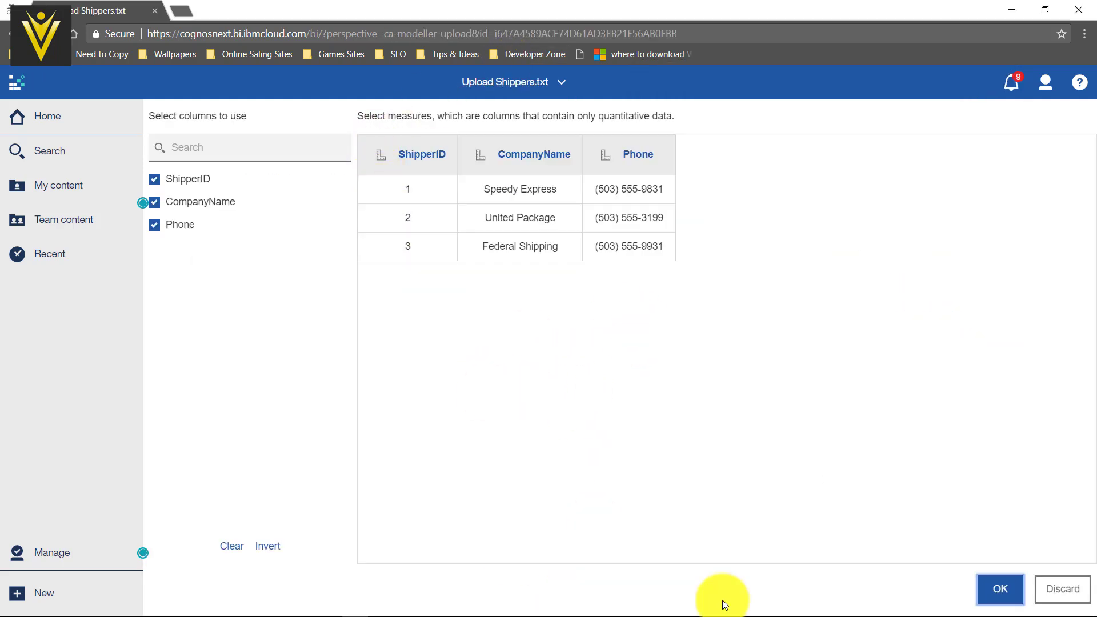
{"action": "left_click", "coordinate": [1001, 590]}
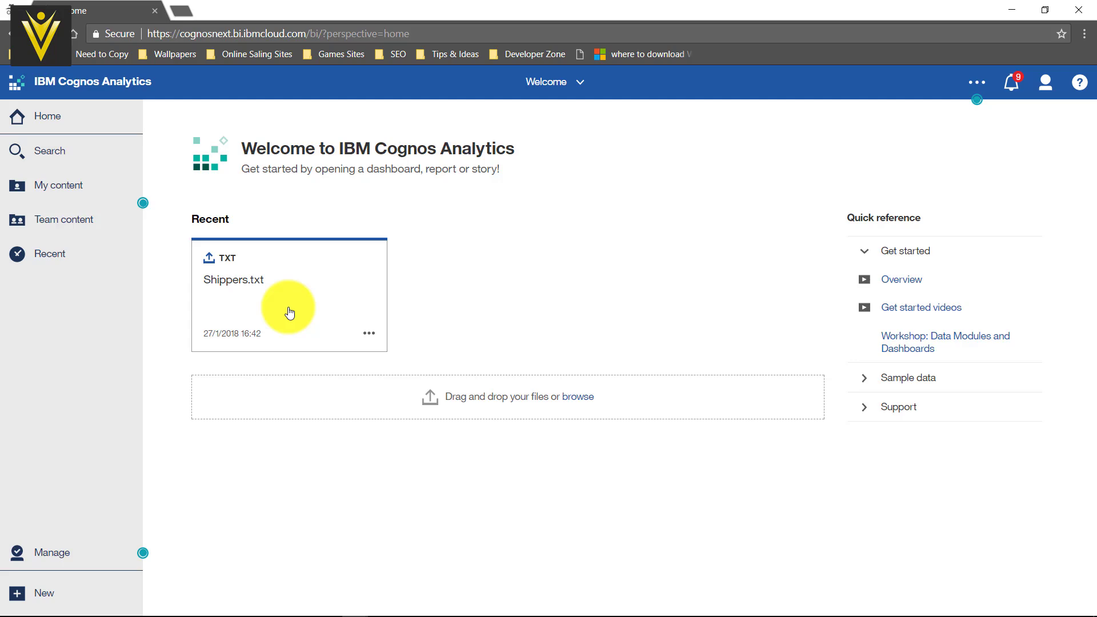
Step: Upload Orders.txt from the Tutorial4 folder to Cognos Analytics
{"action": "key", "text": "alt+Tab"}
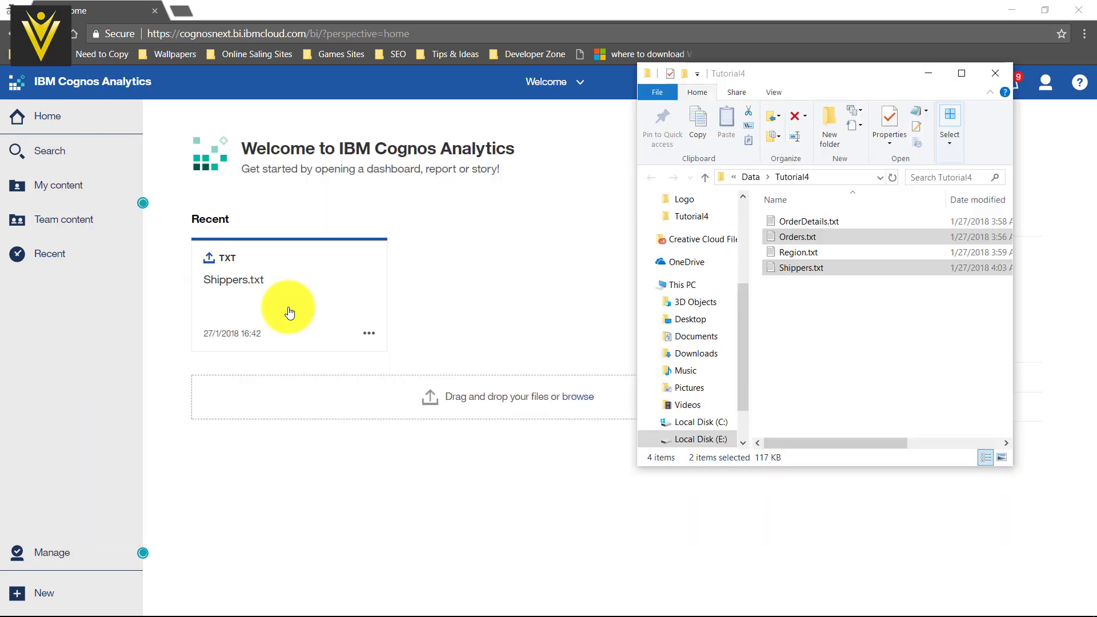
{"action": "left_click_drag", "start_coordinate": [812, 298], "coordinate": [536, 419]}
{"action": "left_click", "coordinate": [806, 238]}
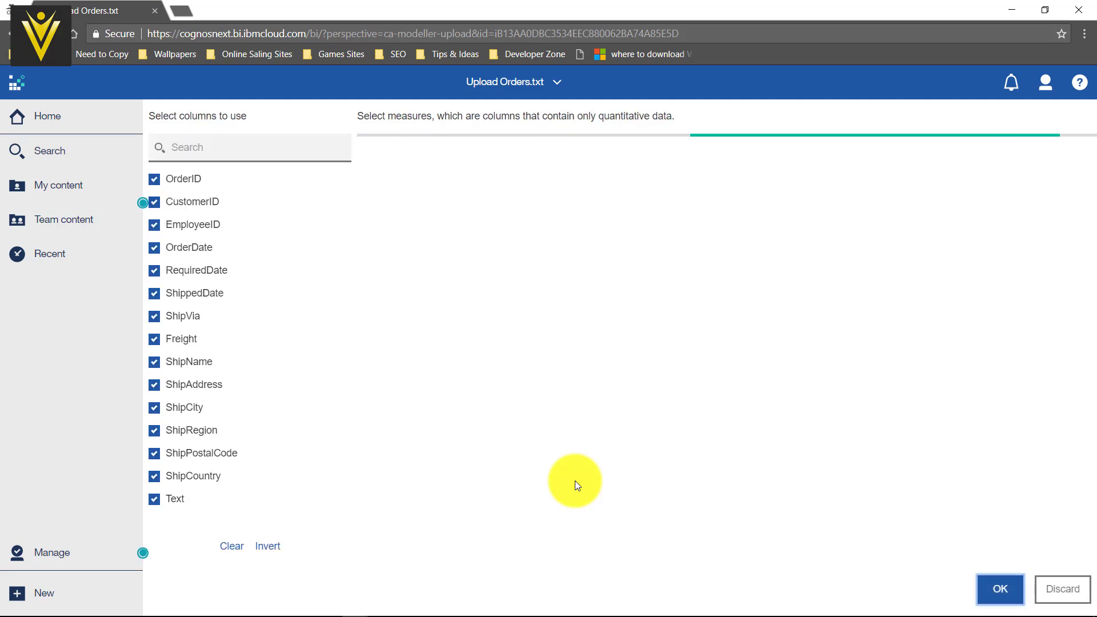
Step: Review the Orders.txt preview, exclude the Text column and accept the upload
{"action": "scroll", "coordinate": [577, 491], "scroll_direction": "down", "scroll_amount": 15}
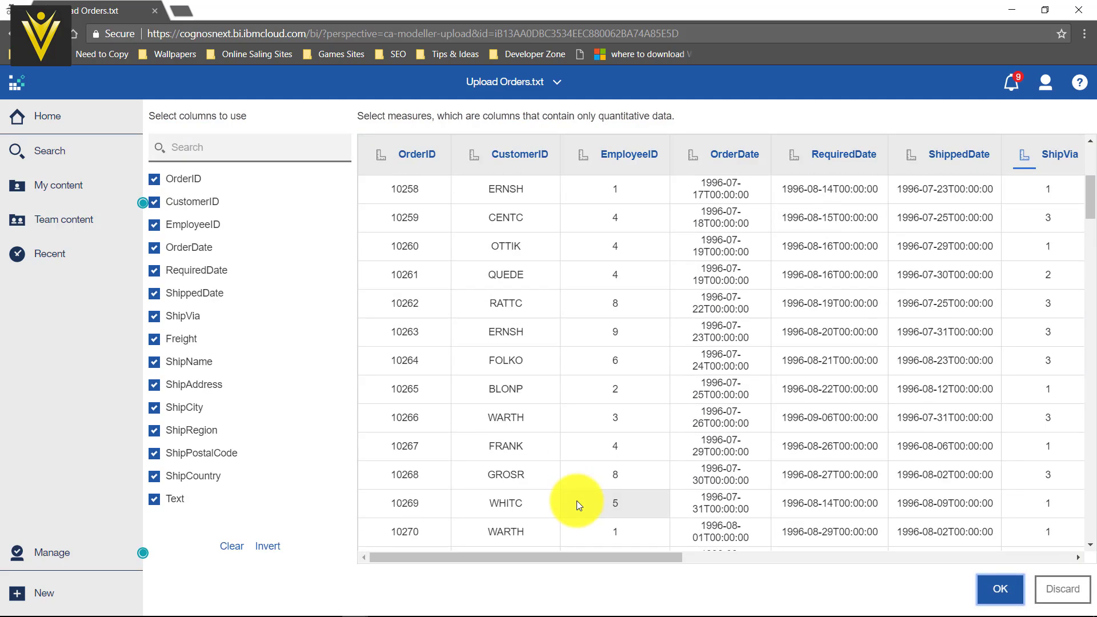
{"action": "scroll", "coordinate": [575, 503], "scroll_direction": "down", "scroll_amount": 14}
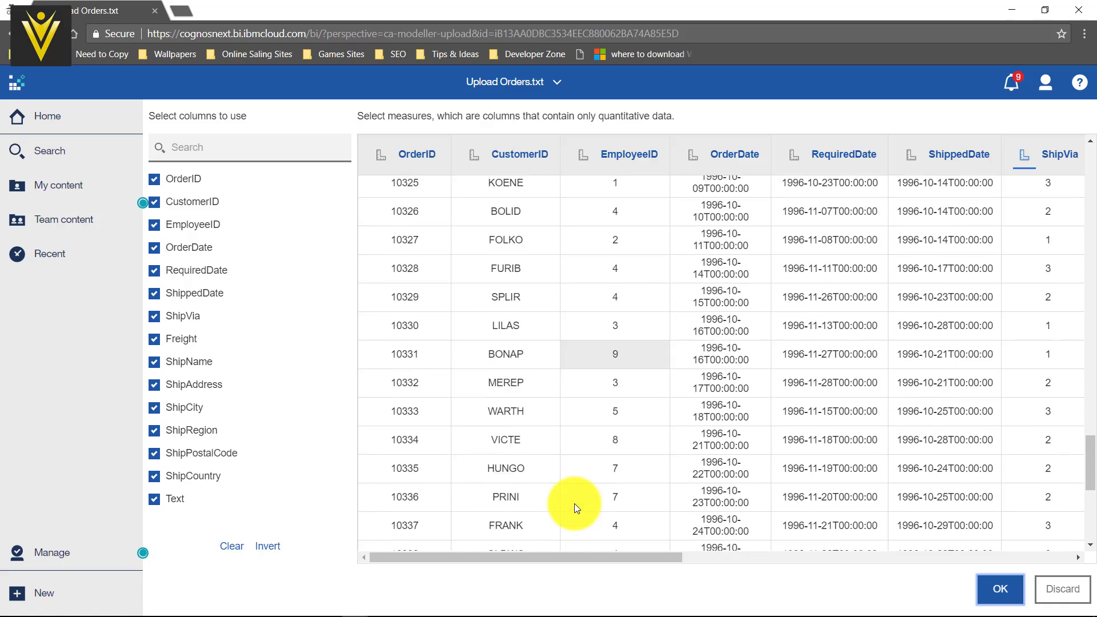
{"action": "scroll", "coordinate": [1011, 519], "scroll_direction": "right", "scroll_amount": 10}
{"action": "scroll", "coordinate": [1011, 519], "scroll_direction": "up", "scroll_amount": 20}
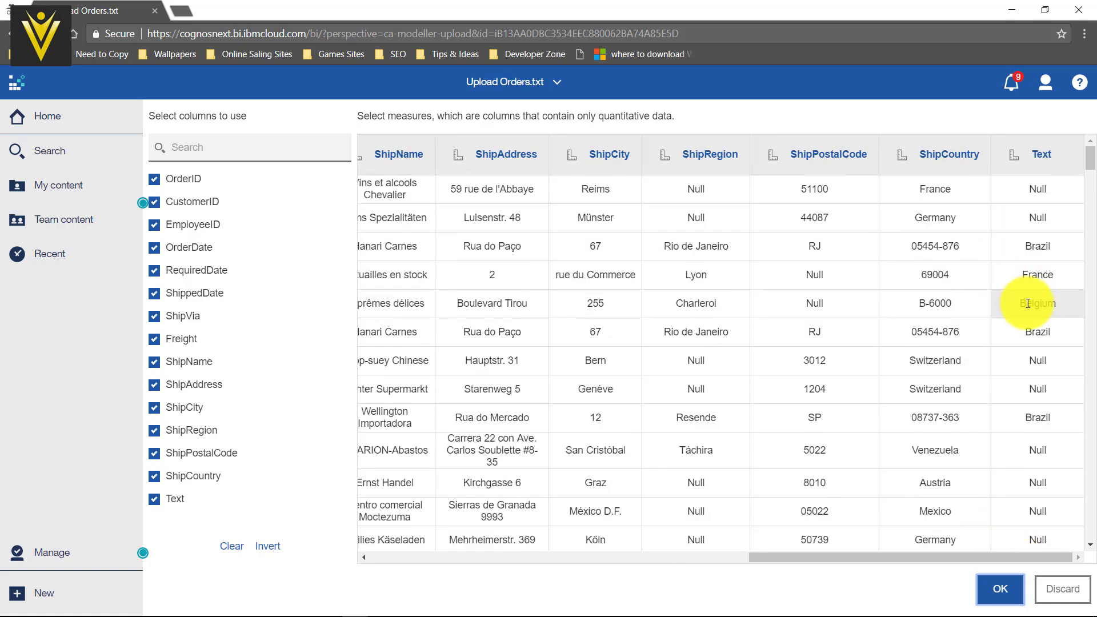
{"action": "left_click", "coordinate": [155, 498]}
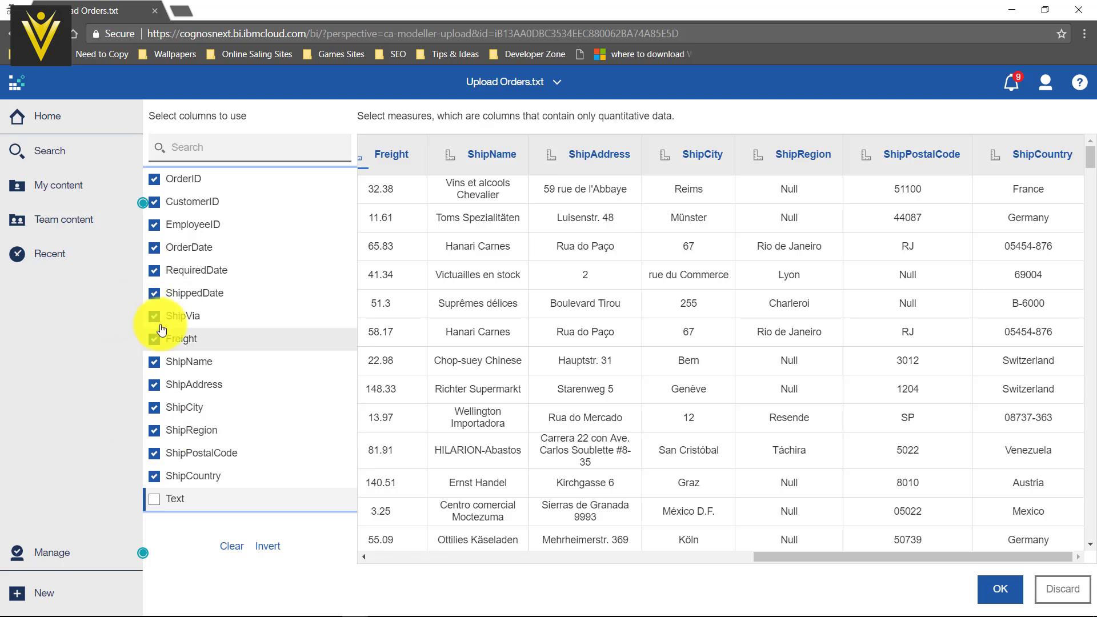
{"action": "left_click", "coordinate": [990, 596]}
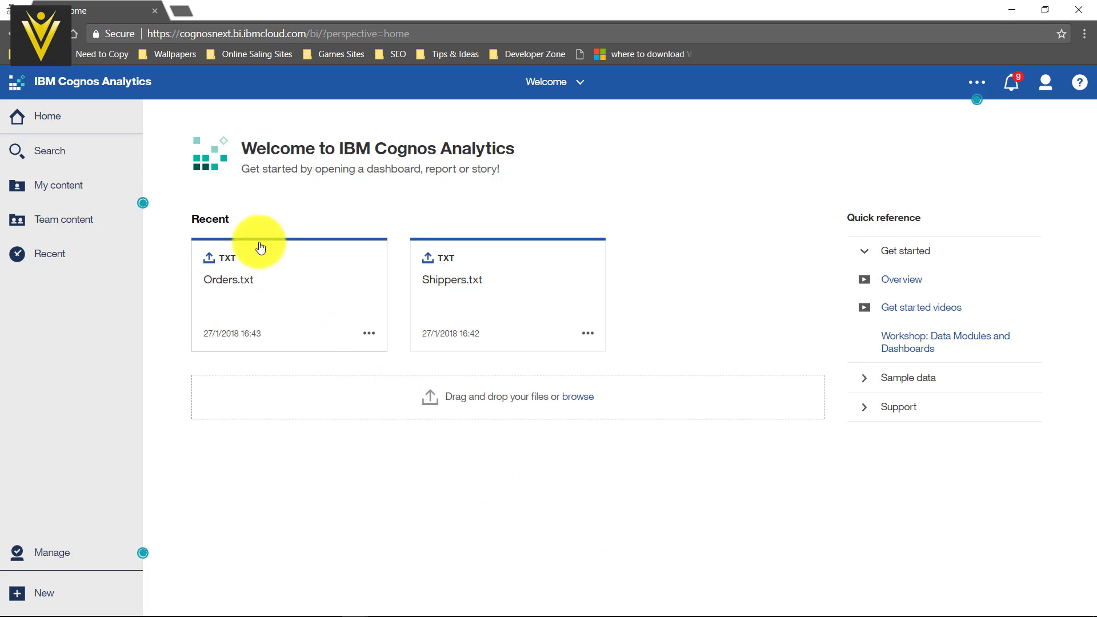
Step: Open the dashboard template selection from the Orders.txt file and cancel it
{"action": "left_click", "coordinate": [260, 265]}
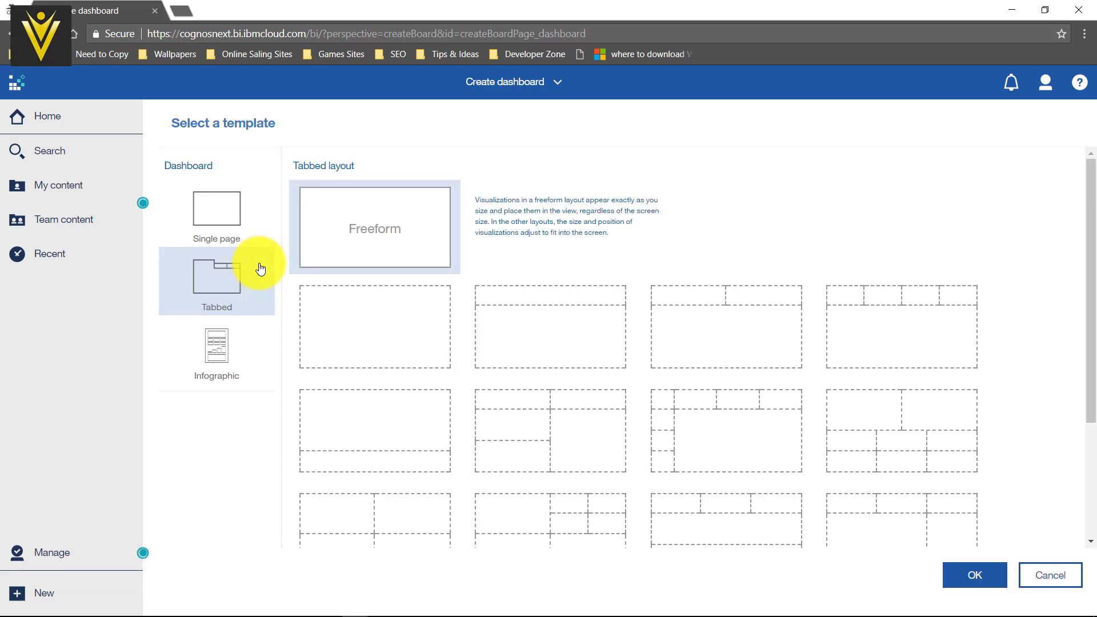
{"action": "left_click", "coordinate": [1057, 581]}
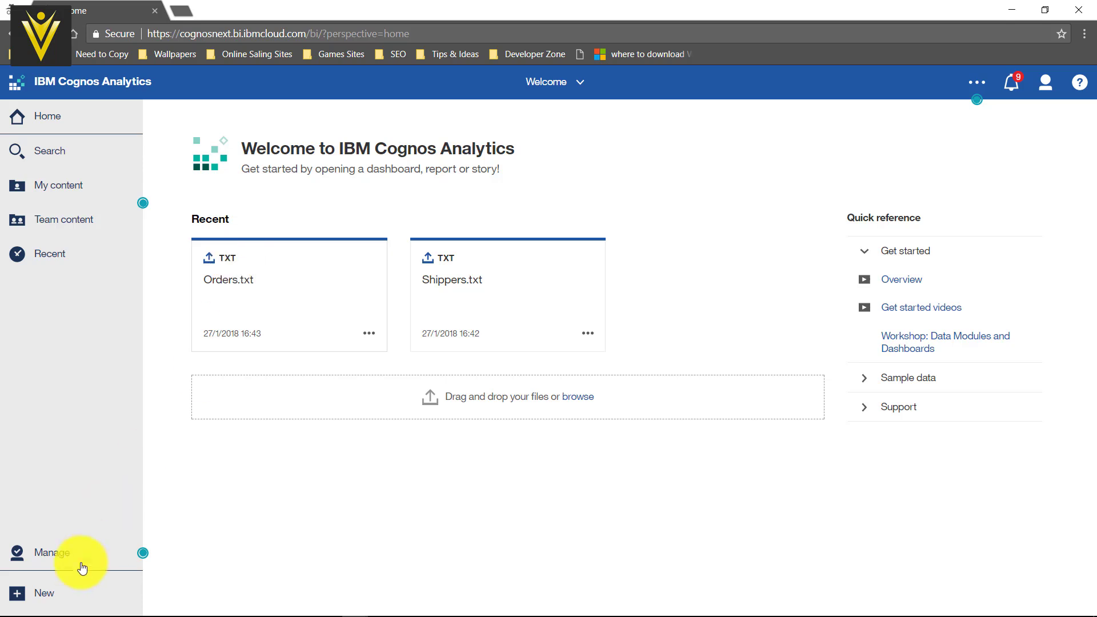
Step: Start a new data module and choose the uploaded file Orders.txt as its source
{"action": "left_click", "coordinate": [37, 594]}
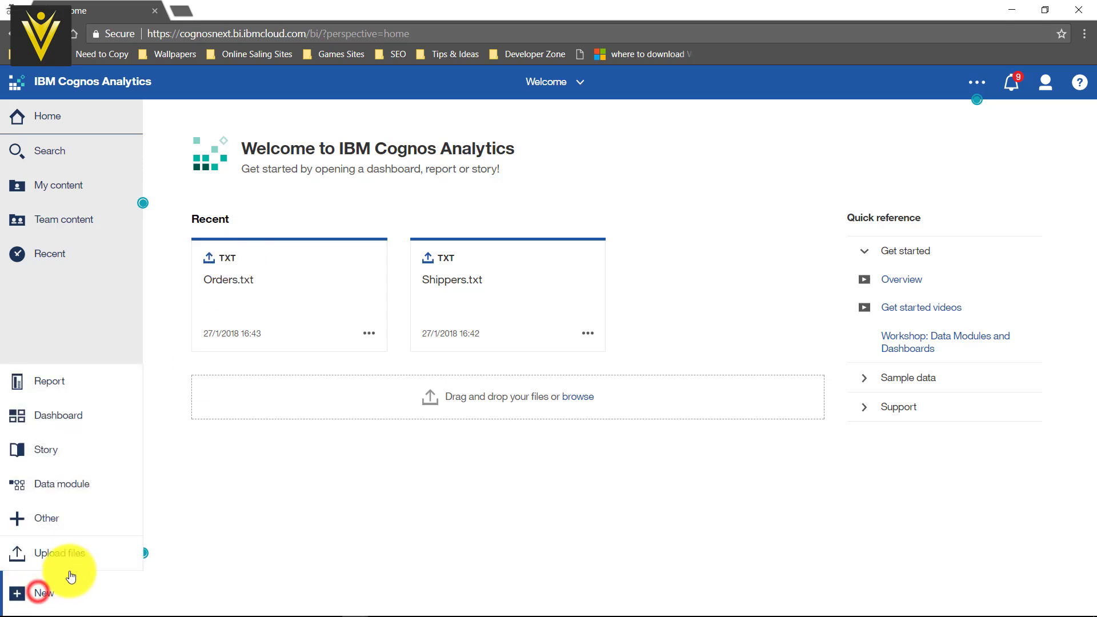
{"action": "left_click", "coordinate": [47, 486]}
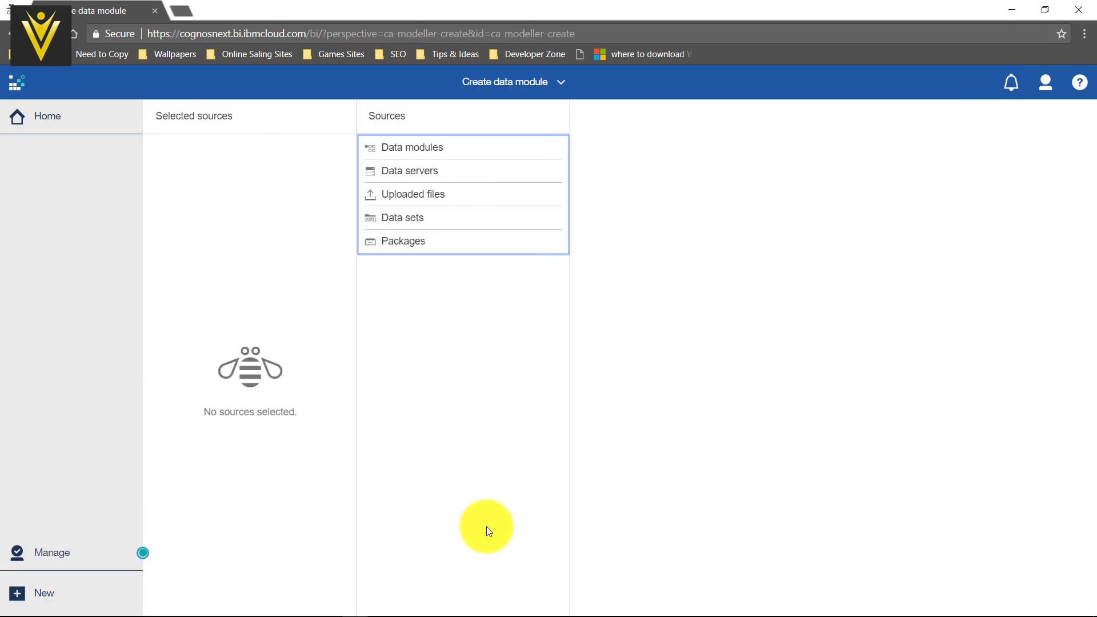
{"action": "left_click", "coordinate": [393, 196]}
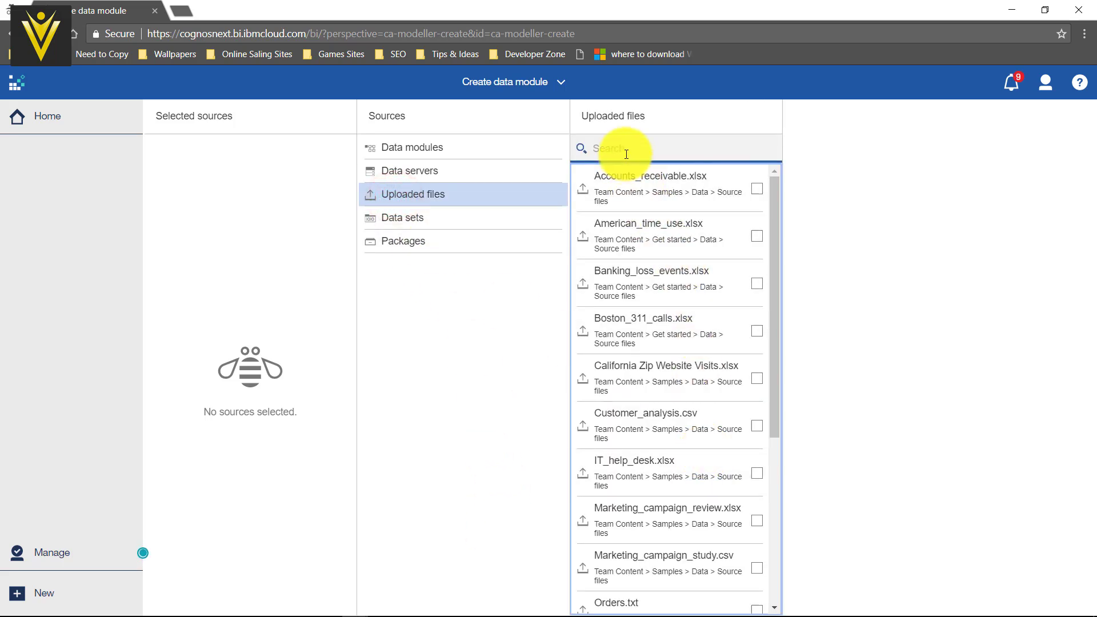
{"action": "scroll", "coordinate": [696, 410], "scroll_direction": "down", "scroll_amount": 5}
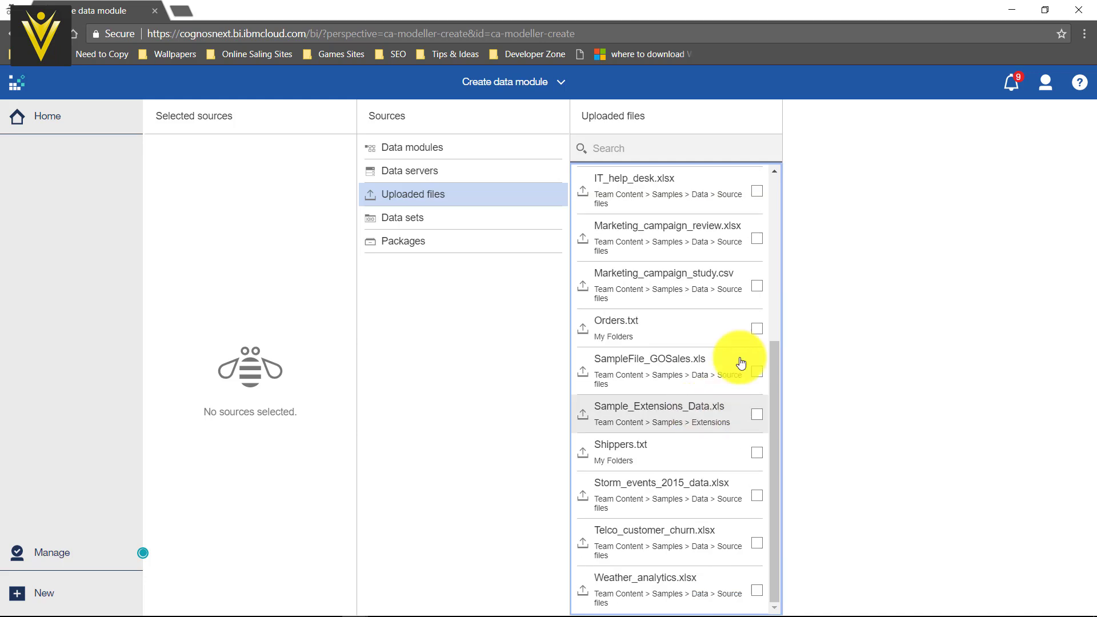
{"action": "left_click", "coordinate": [759, 337]}
{"action": "scroll", "coordinate": [760, 337], "scroll_direction": "up", "scroll_amount": 5}
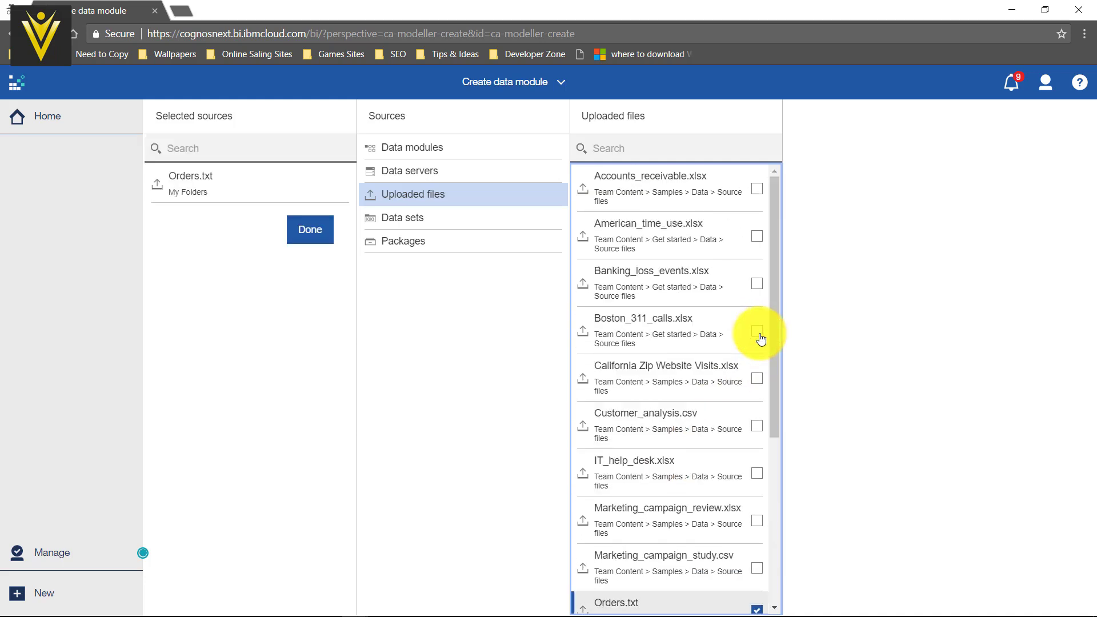
Step: Search the uploaded files for "Shi", add Shippers.txt as a second source and finish the source selection
{"action": "left_click", "coordinate": [644, 158]}
{"action": "type", "text": "Shi"}
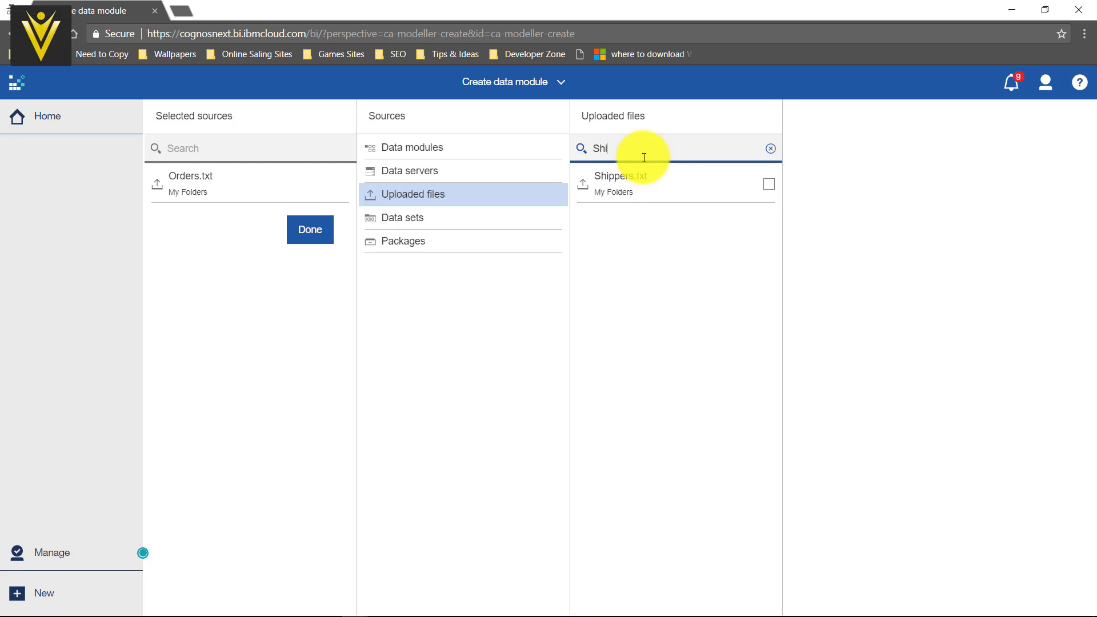
{"action": "left_click", "coordinate": [769, 184]}
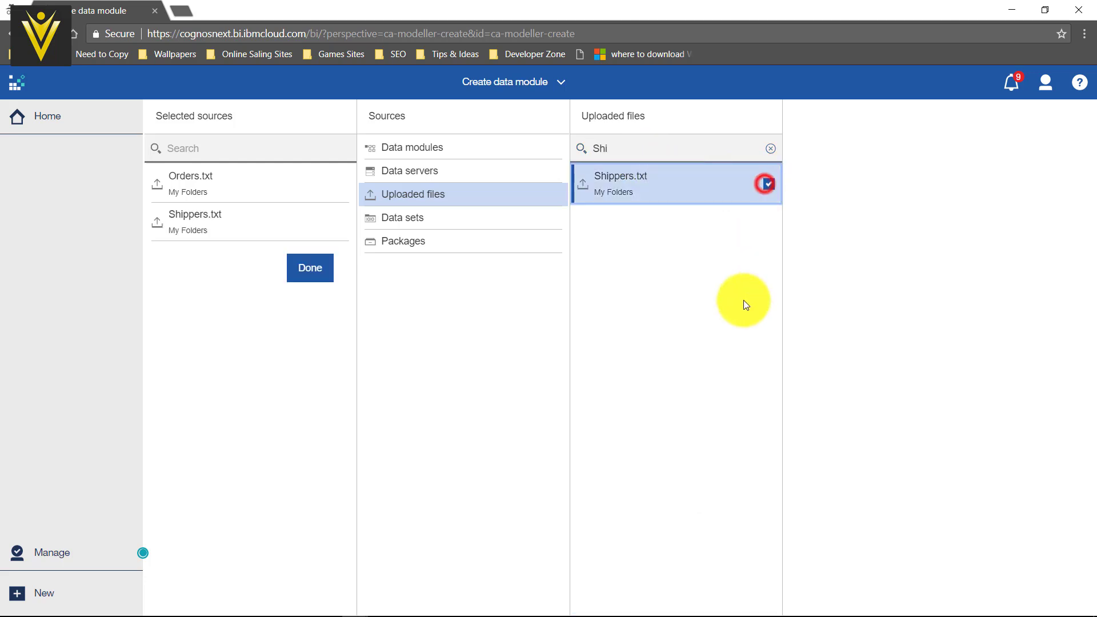
{"action": "left_click", "coordinate": [772, 150]}
{"action": "scroll", "coordinate": [731, 400], "scroll_direction": "down", "scroll_amount": 3}
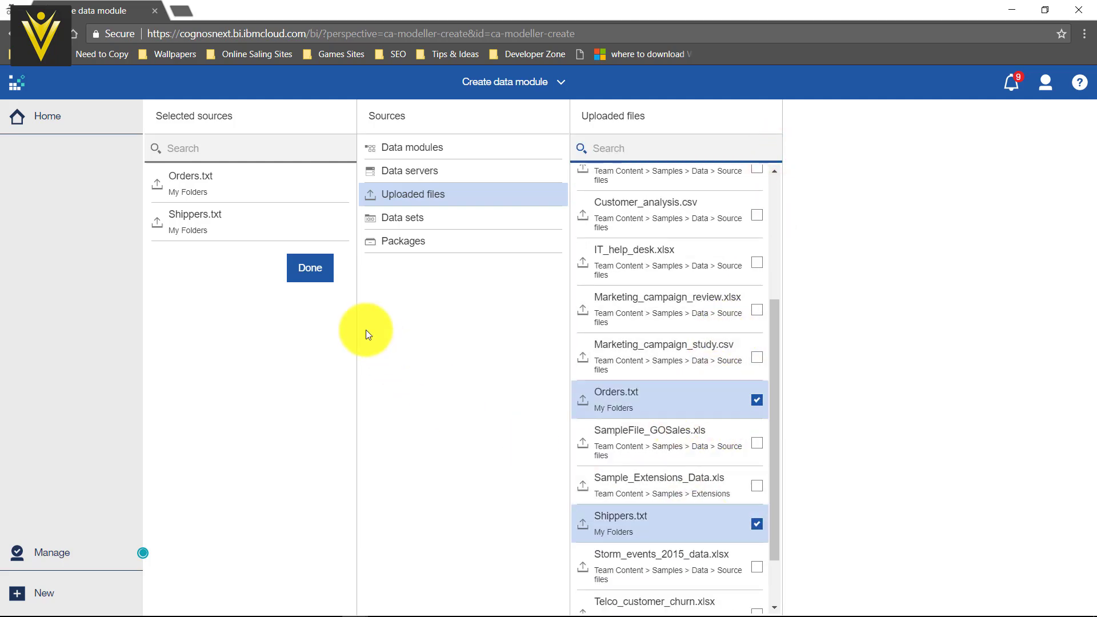
{"action": "left_click", "coordinate": [304, 270]}
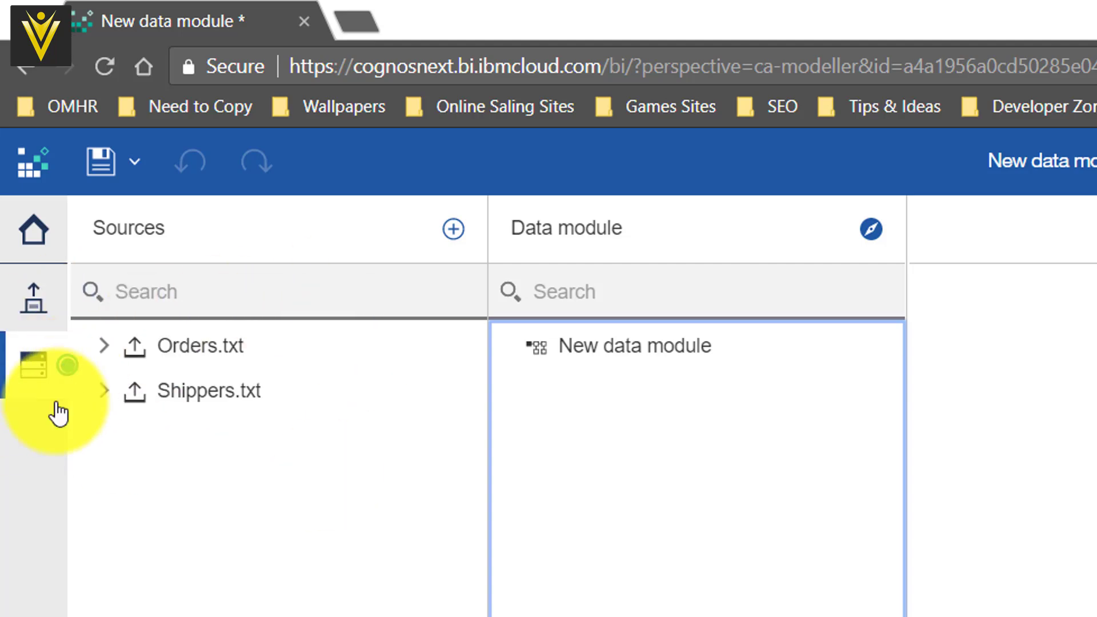
Step: Look through the sources pane and the validation, grid and relationships views of the new data module
{"action": "left_click", "coordinate": [17, 380]}
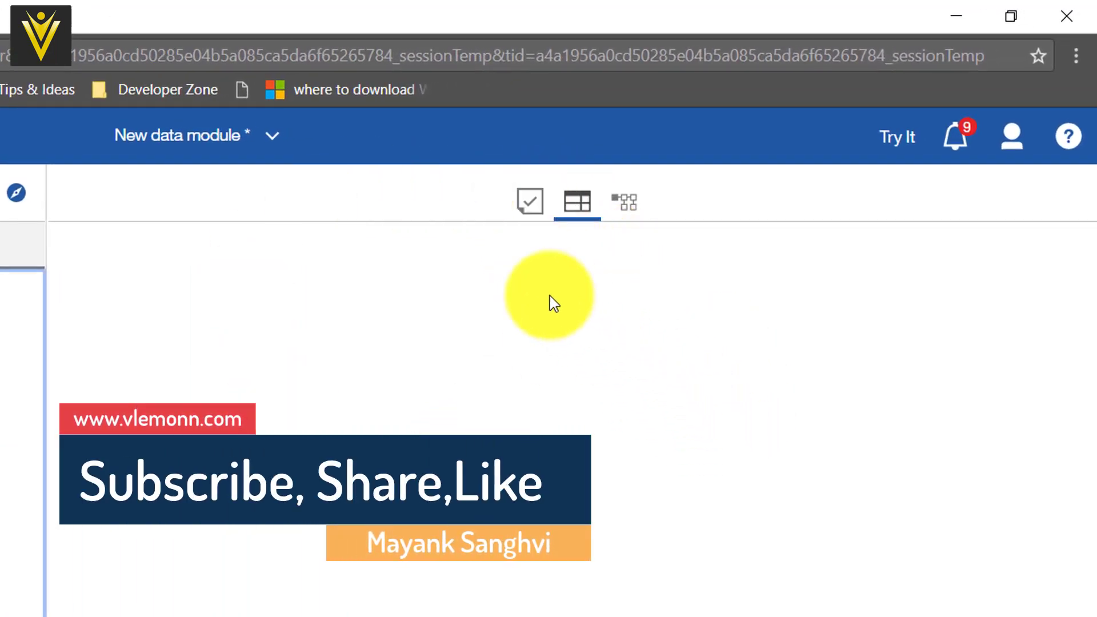
{"action": "left_click", "coordinate": [530, 200]}
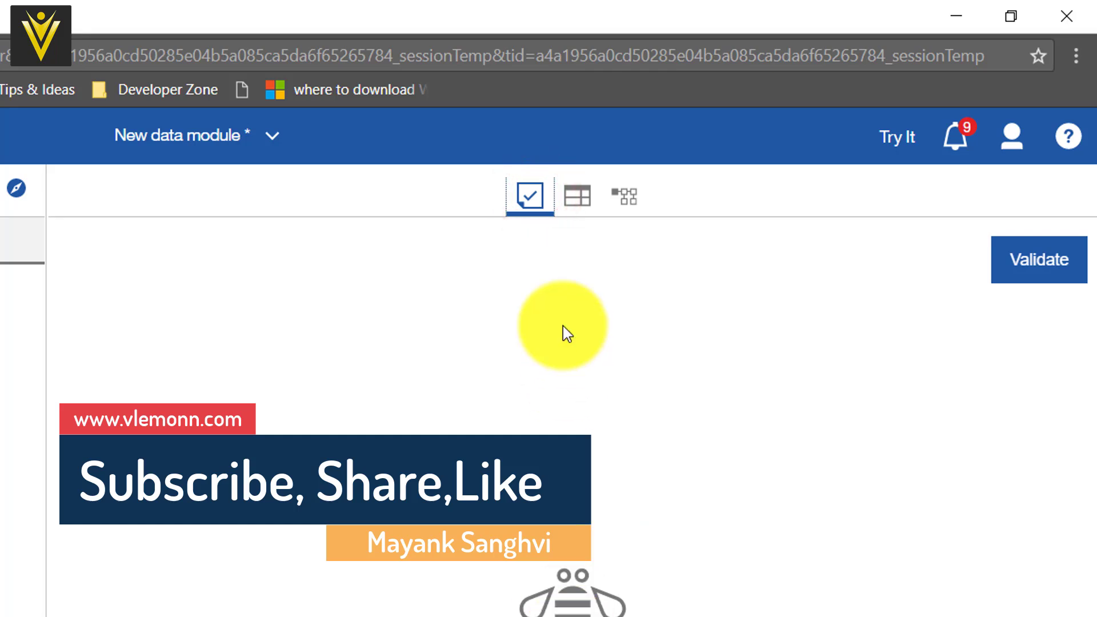
{"action": "left_click", "coordinate": [579, 203]}
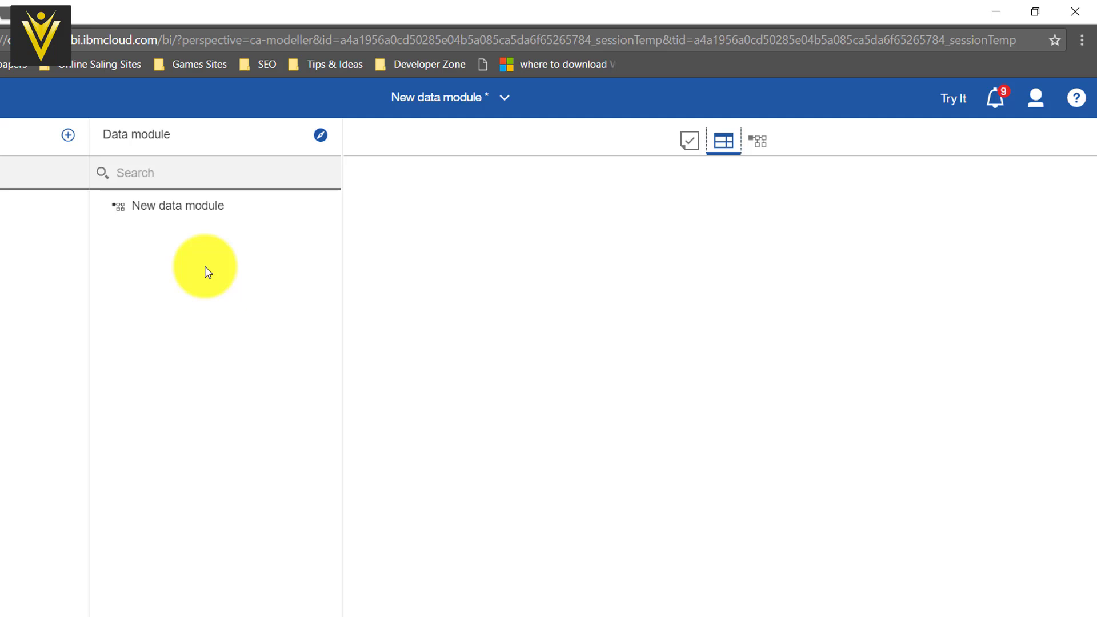
{"action": "left_click", "coordinate": [758, 141]}
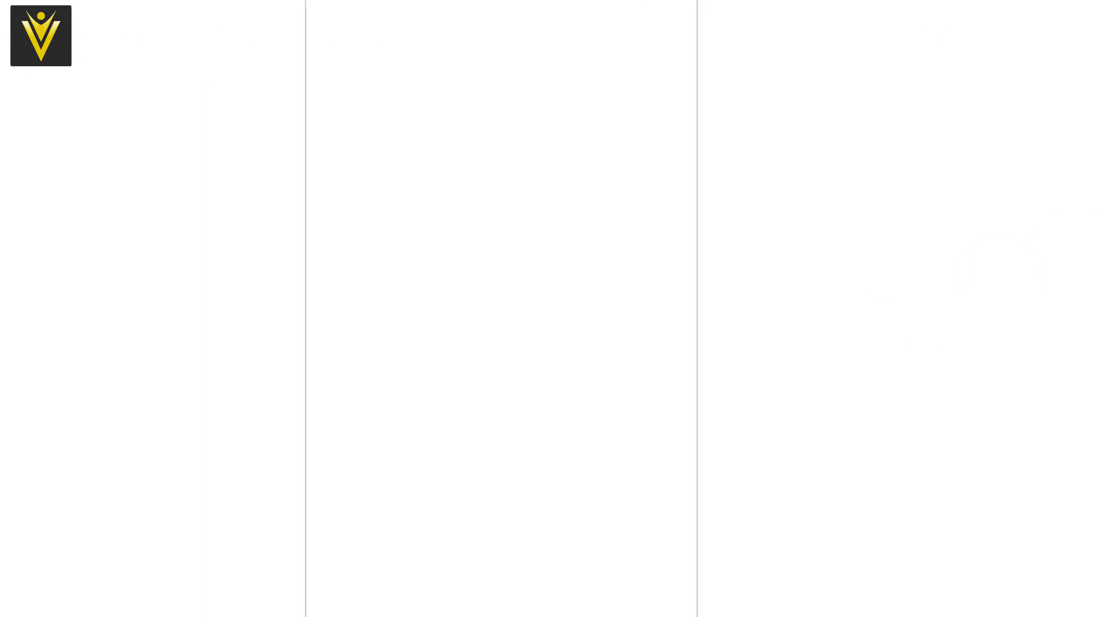
{"action": "left_click", "coordinate": [15, 417]}
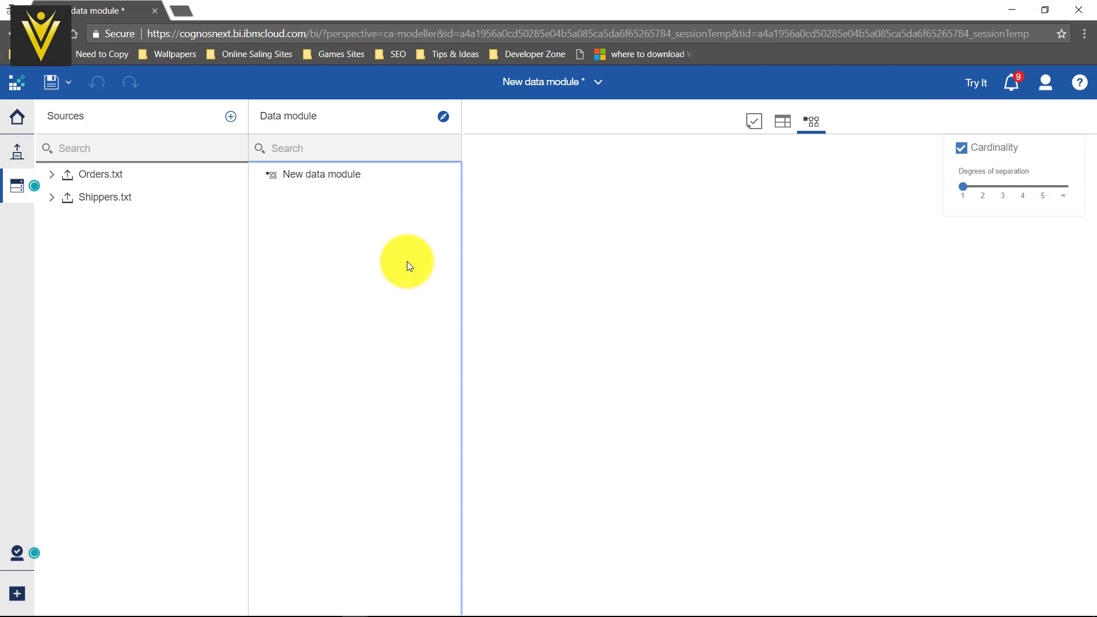
Step: Add the Orders.txt and Shippers.txt sources to the new data module as tables
{"action": "left_click_drag", "start_coordinate": [84, 172], "coordinate": [279, 226]}
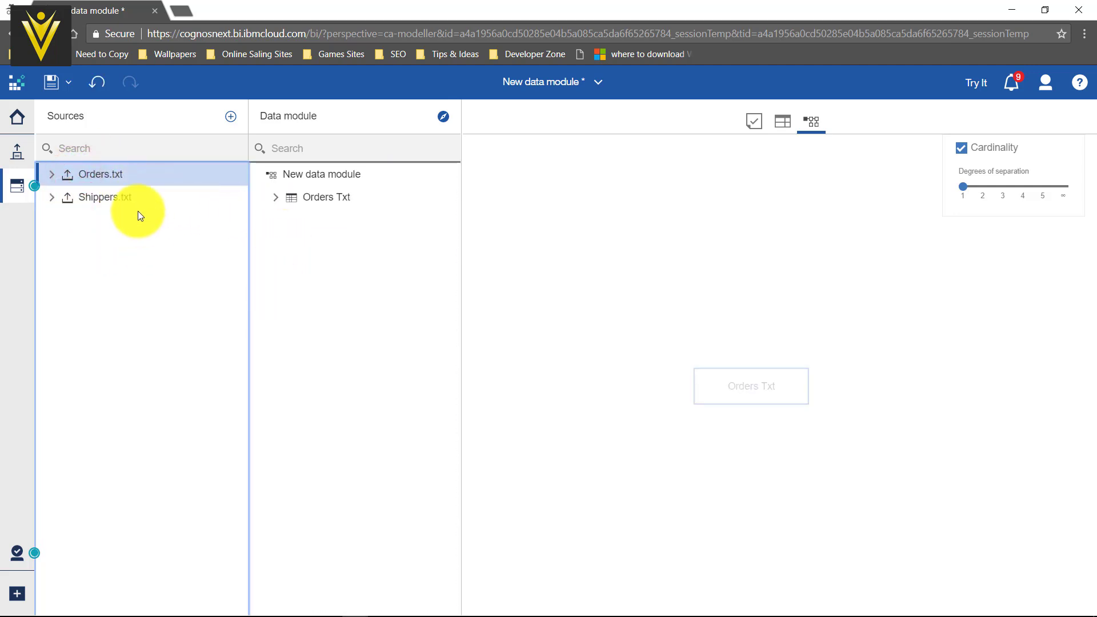
{"action": "left_click_drag", "start_coordinate": [94, 203], "coordinate": [265, 229]}
{"action": "left_click", "coordinate": [97, 204]}
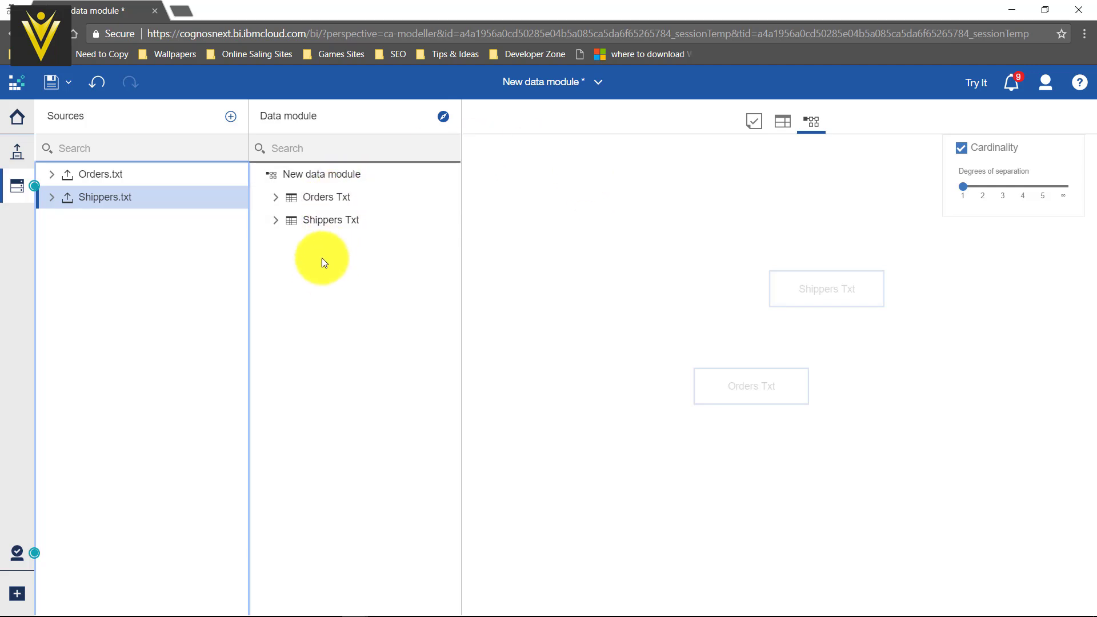
Step: Examine the Orders Txt table's rows in the grid view and expand its column list in the data module
{"action": "left_click", "coordinate": [328, 200]}
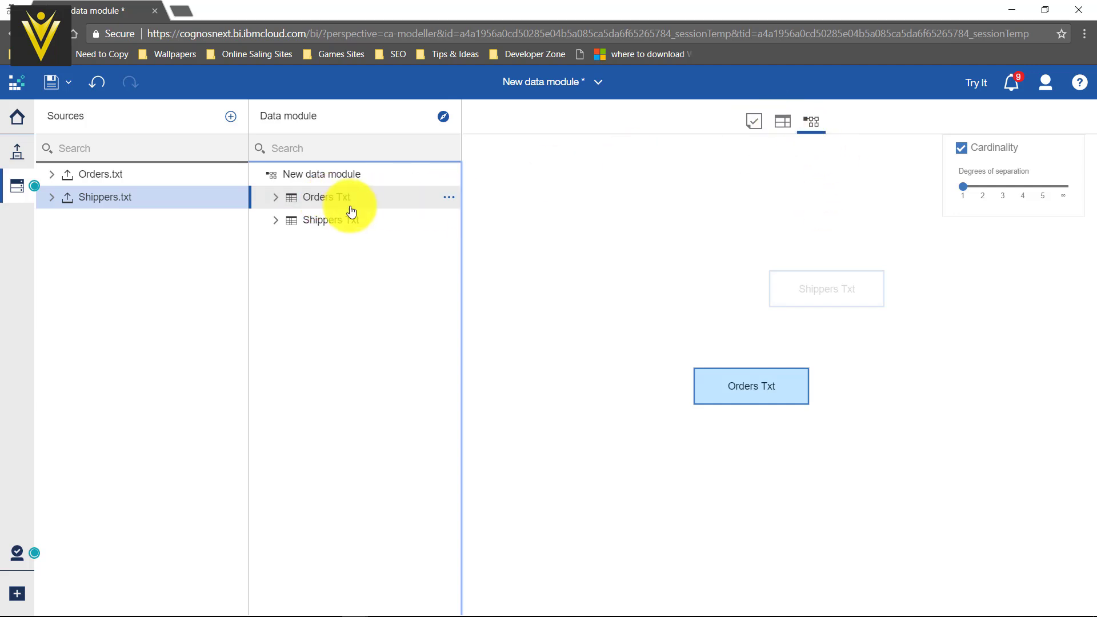
{"action": "left_click", "coordinate": [781, 127]}
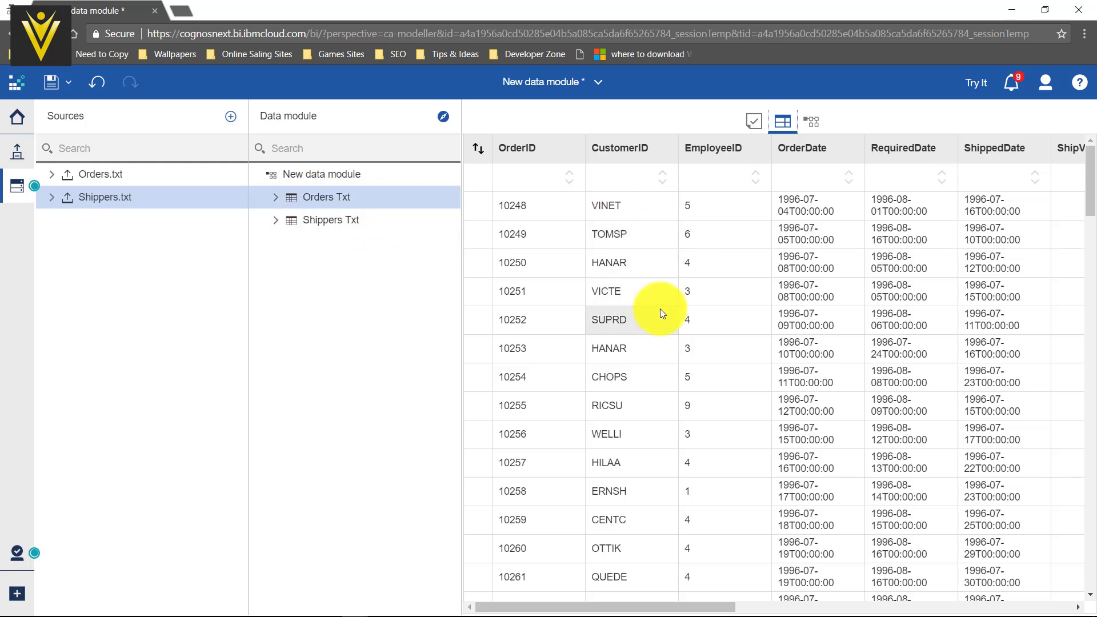
{"action": "scroll", "coordinate": [659, 307], "scroll_direction": "down", "scroll_amount": 5}
{"action": "scroll", "coordinate": [657, 308], "scroll_direction": "up", "scroll_amount": 5}
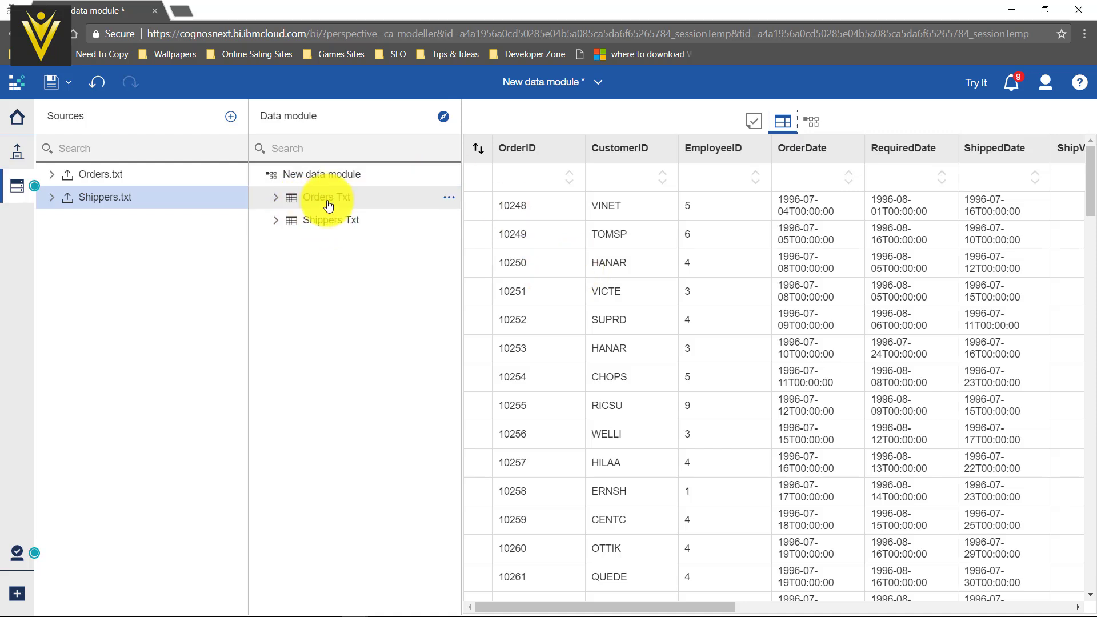
{"action": "left_click", "coordinate": [277, 203]}
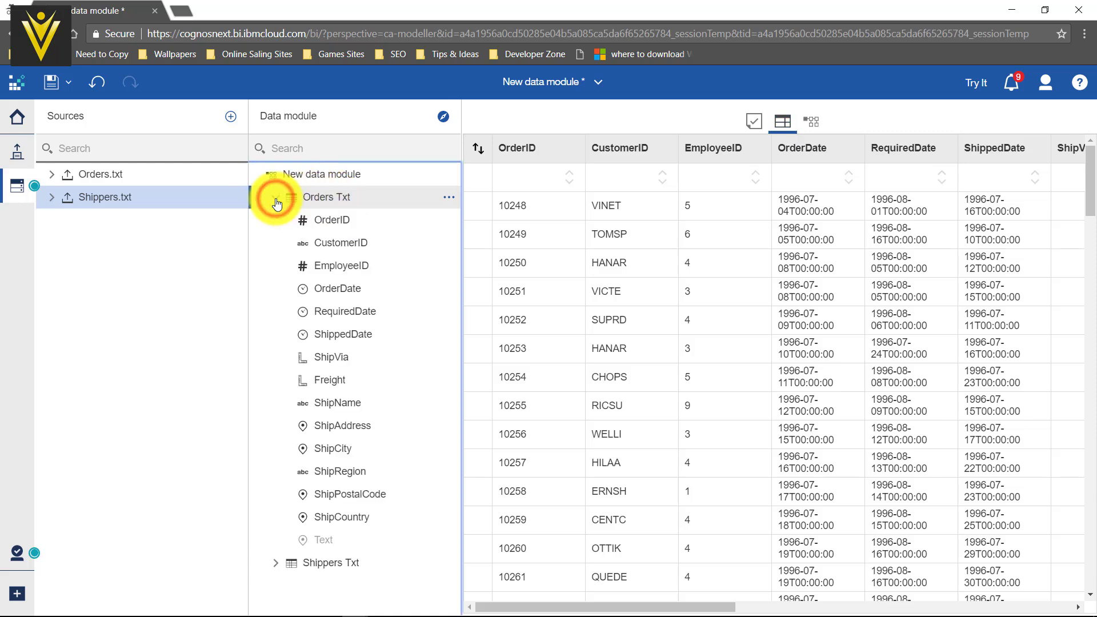
{"action": "left_click", "coordinate": [306, 201]}
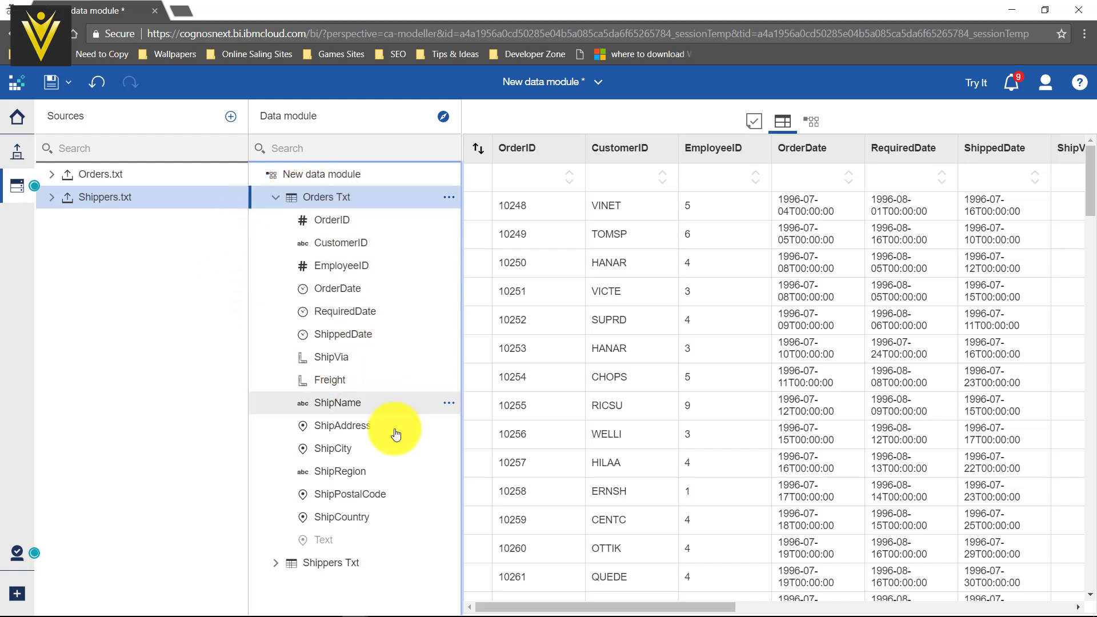
Step: Look through the OrderID, CustomerID and EmployeeID columns of the Orders Txt table in the grid
{"action": "left_click", "coordinate": [331, 226]}
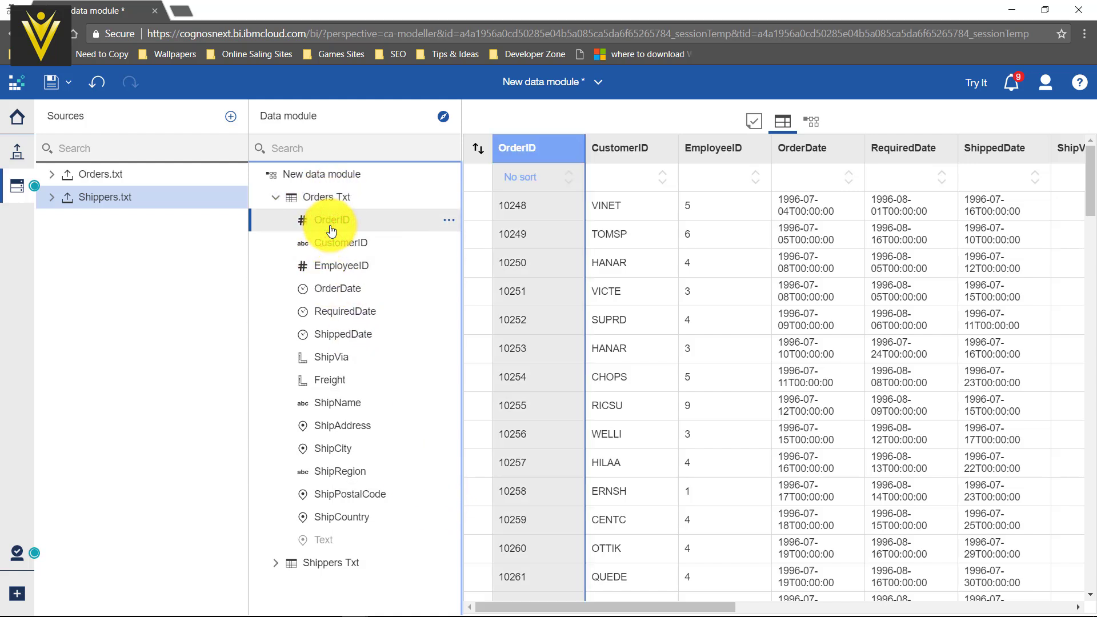
{"action": "left_click", "coordinate": [333, 244]}
{"action": "left_click", "coordinate": [337, 264]}
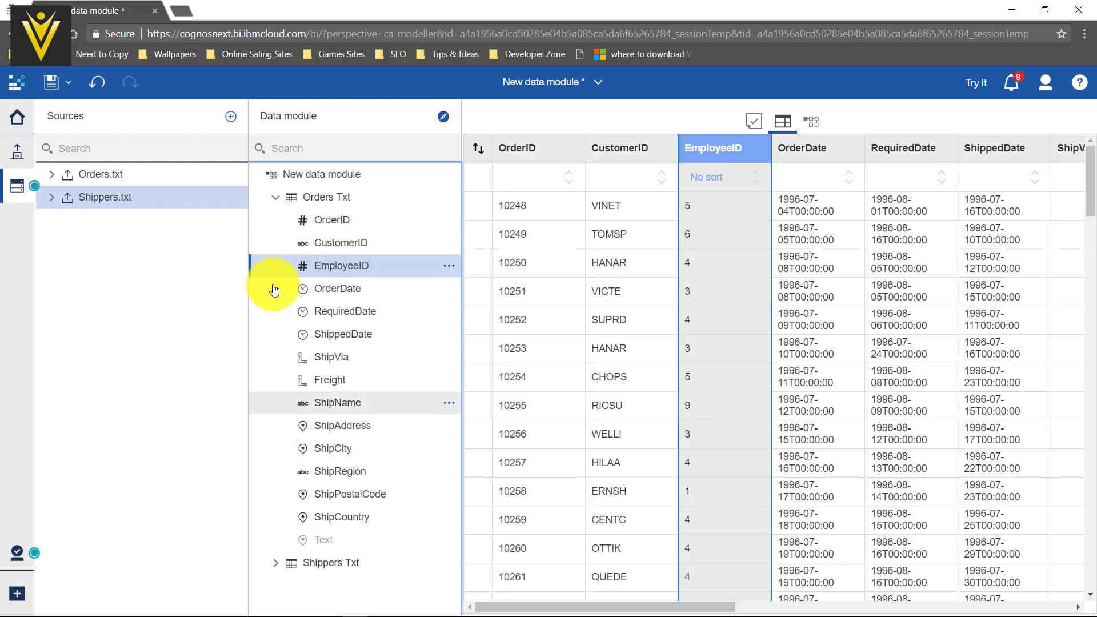
Step: Change the OrderID column's label to "Order ID" in its properties
{"action": "left_click", "coordinate": [316, 229]}
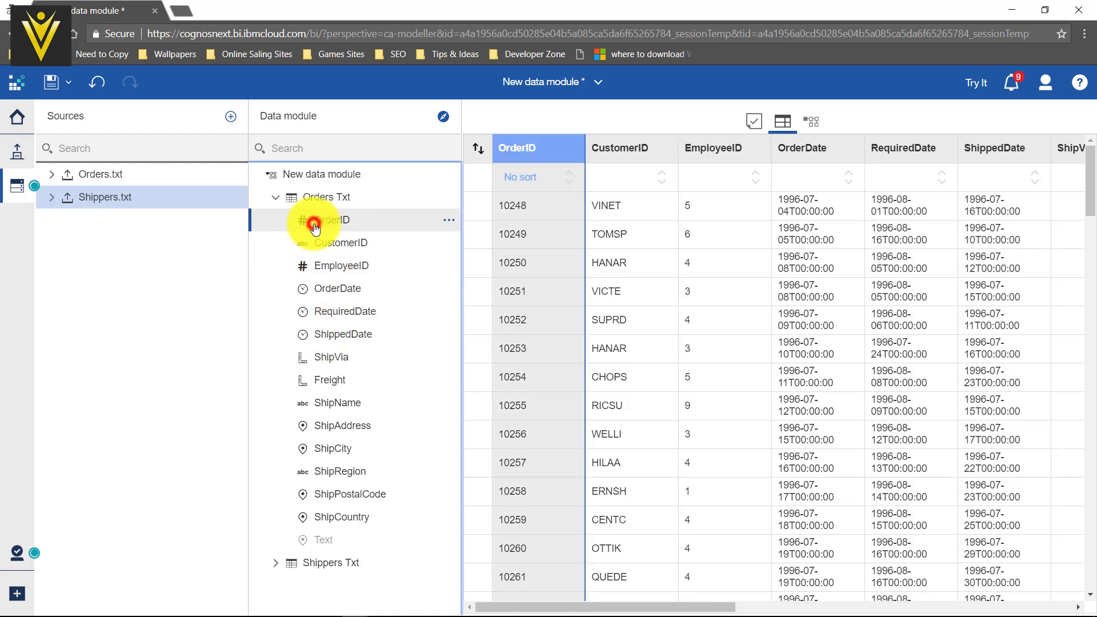
{"action": "left_click", "coordinate": [448, 224]}
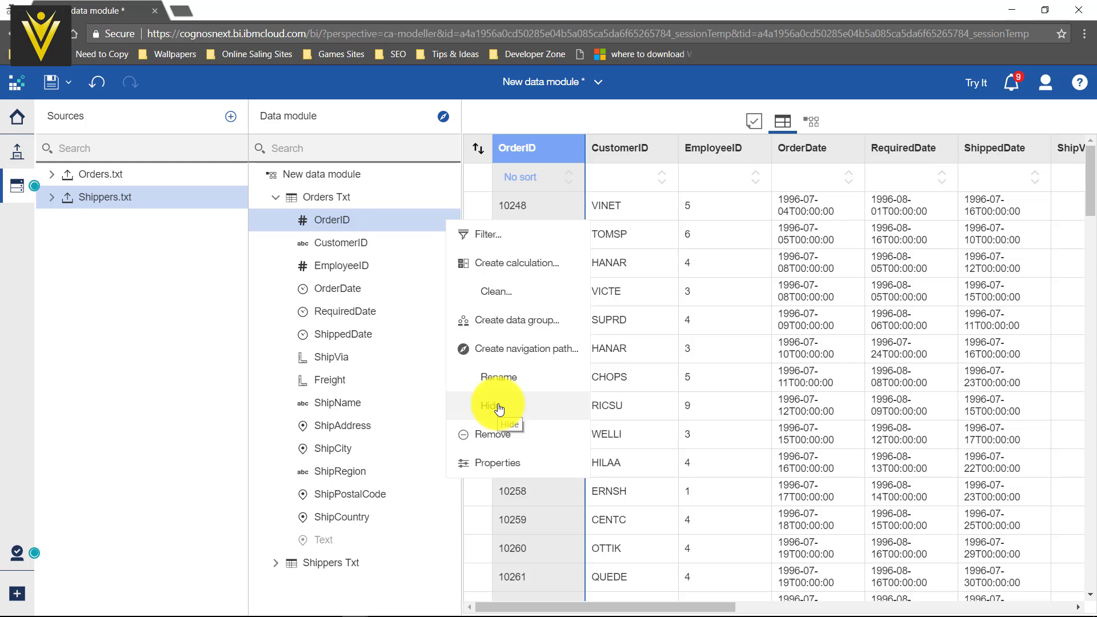
{"action": "left_click", "coordinate": [513, 468]}
{"action": "left_click", "coordinate": [642, 187]}
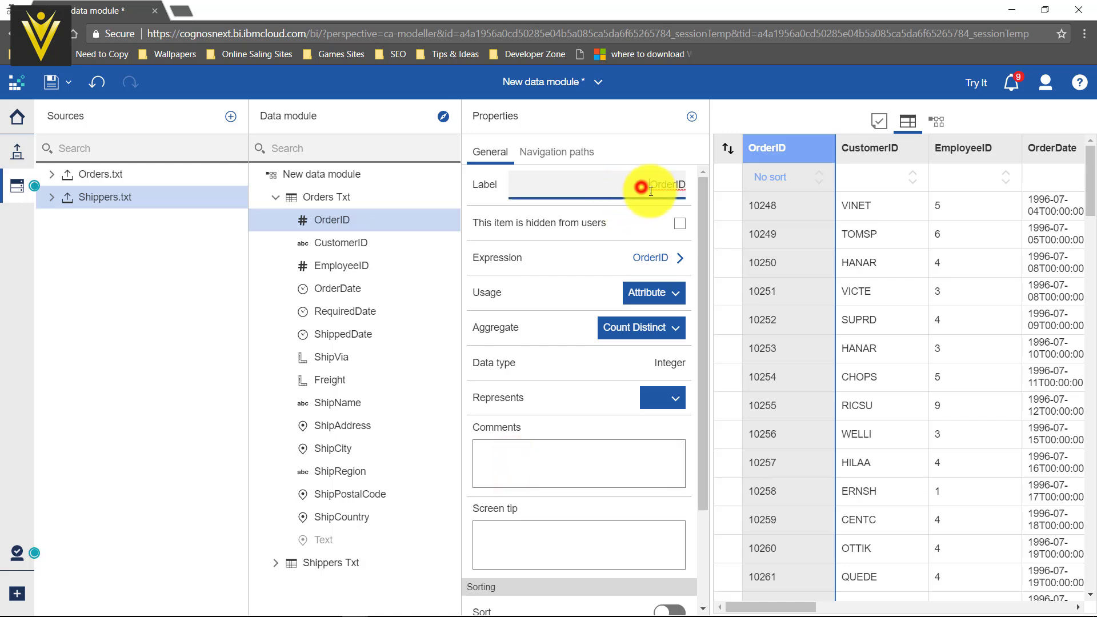
{"action": "left_click", "coordinate": [677, 186]}
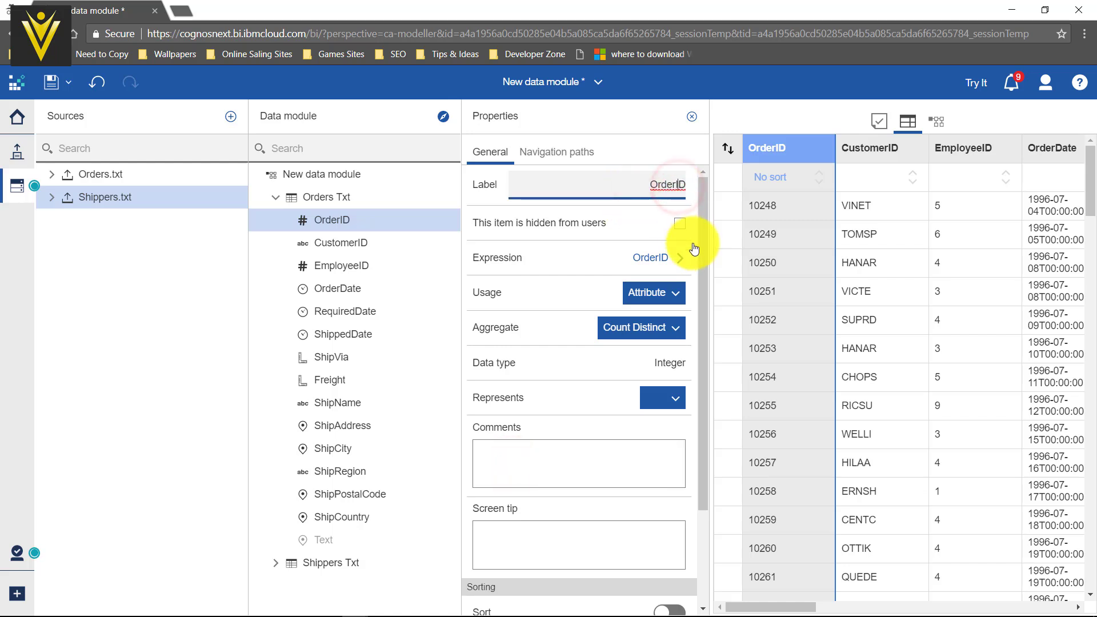
{"action": "key", "text": "Left"}
{"action": "key", "text": "Left"}
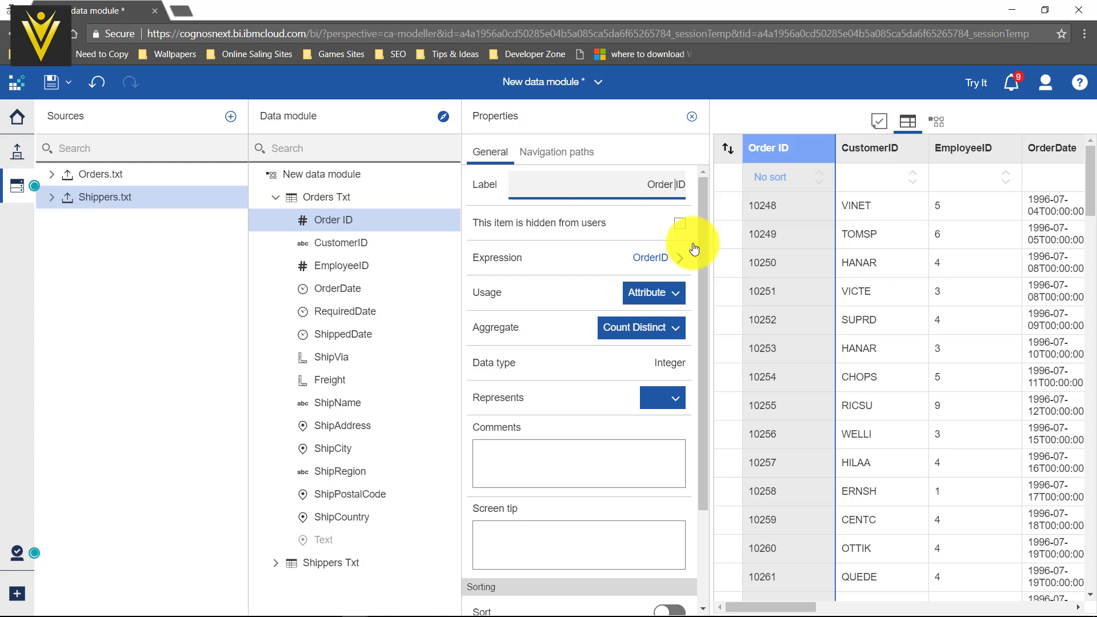
Step: Try hiding the Order ID column from users and clear the setting again
{"action": "left_click", "coordinate": [679, 224]}
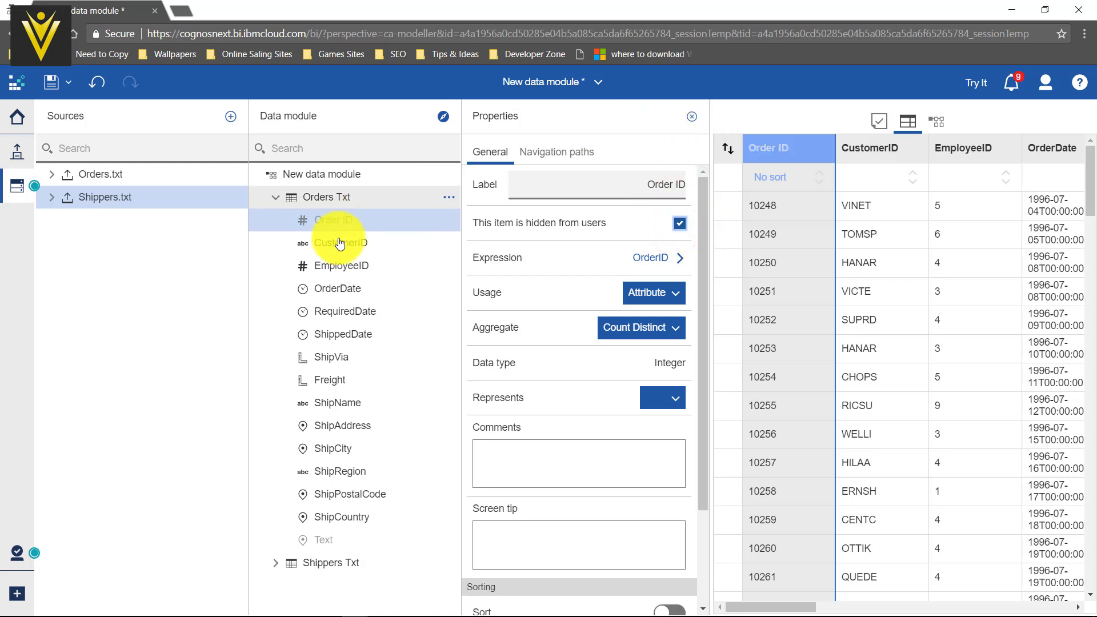
{"action": "left_click", "coordinate": [680, 226]}
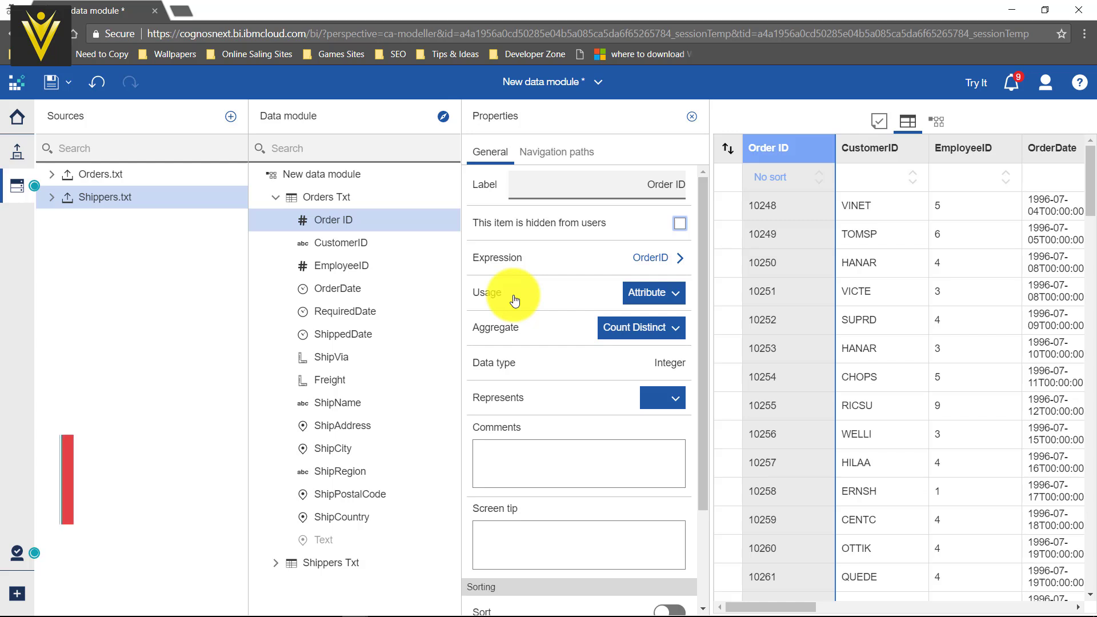
{"action": "left_click", "coordinate": [350, 220]}
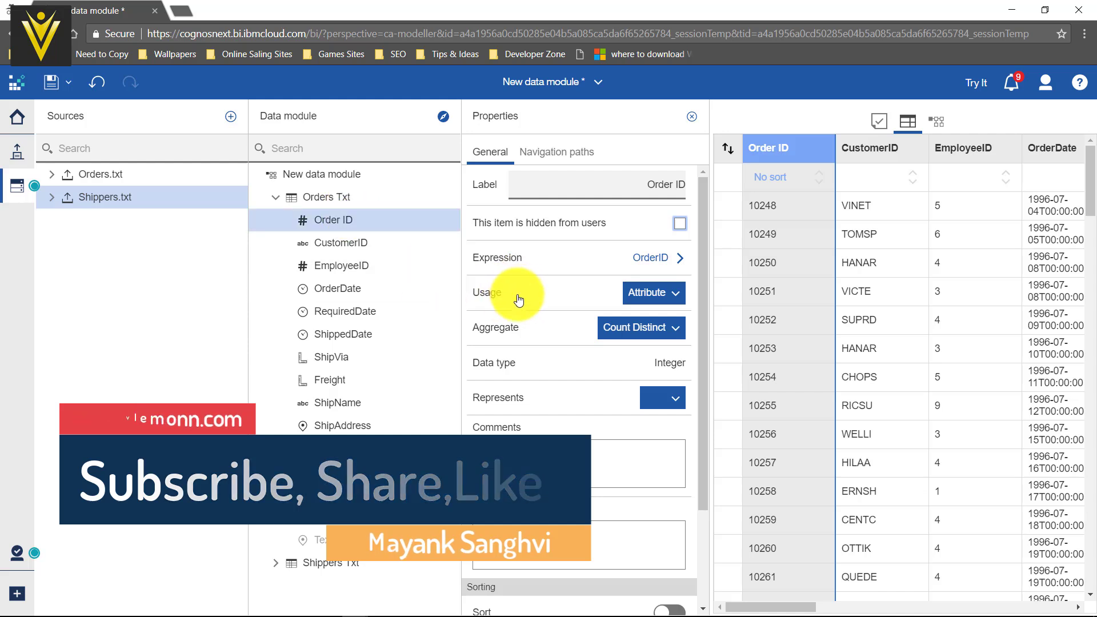
Step: Set the Order ID column's usage to Identifier and its aggregate to None
{"action": "left_click", "coordinate": [677, 303]}
{"action": "left_click", "coordinate": [654, 320]}
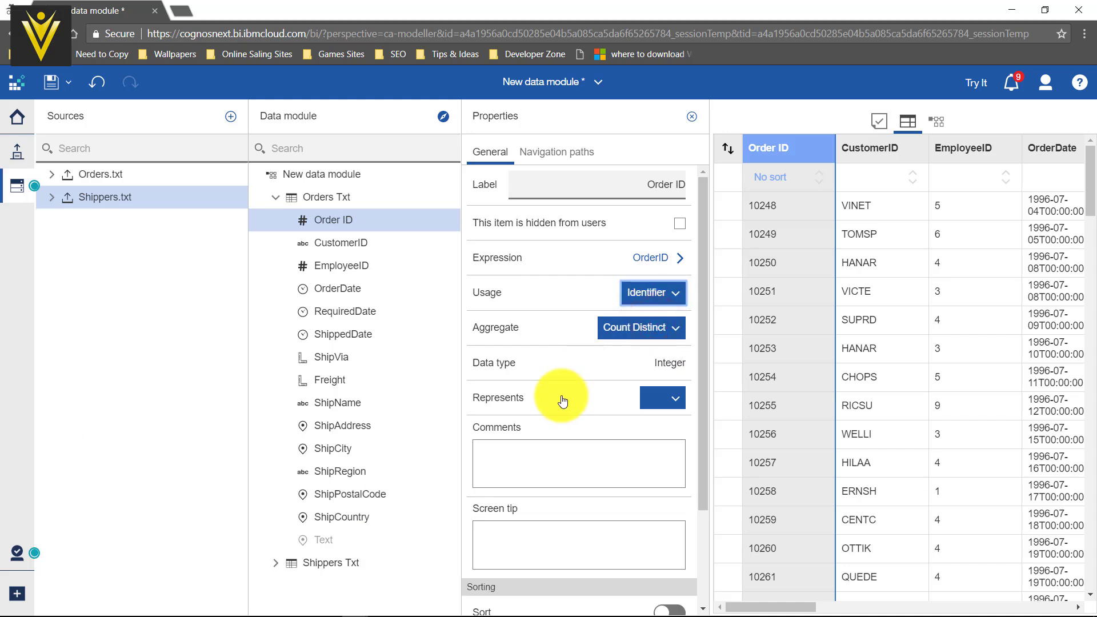
{"action": "left_click", "coordinate": [616, 329]}
{"action": "scroll", "coordinate": [647, 421], "scroll_direction": "up", "scroll_amount": 3}
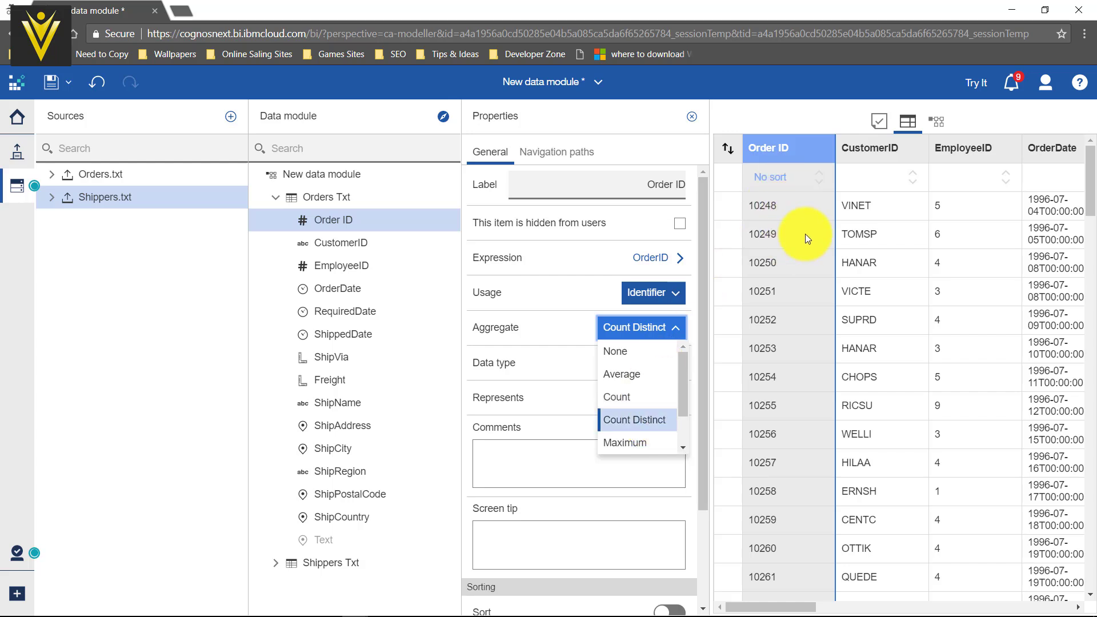
{"action": "left_click", "coordinate": [636, 350]}
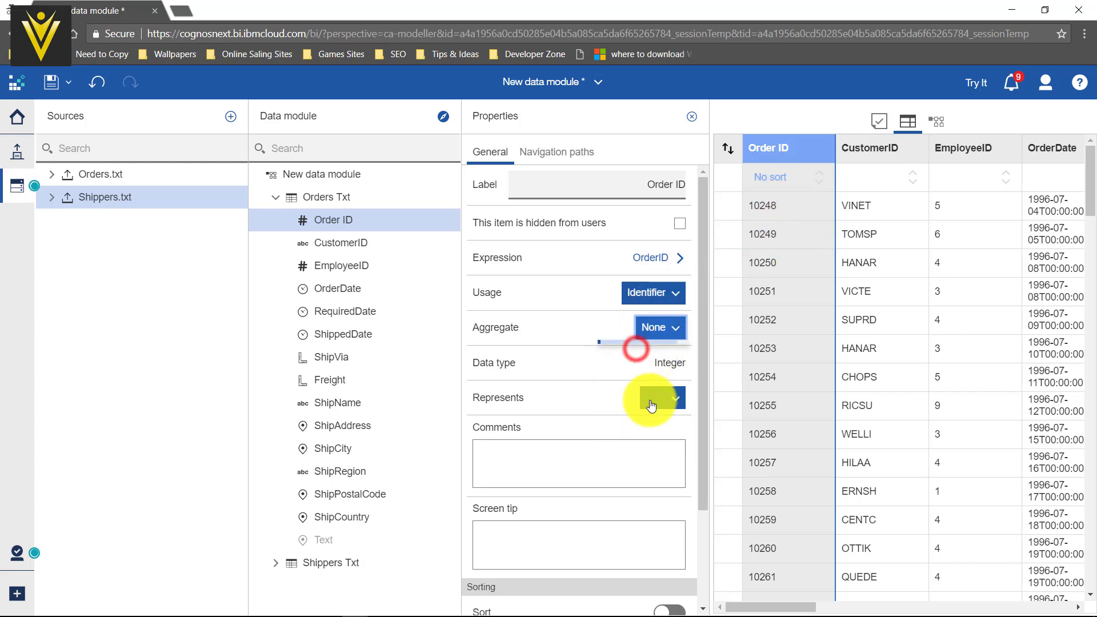
Step: Review the Order ID column's data type, the available Represents options and the comments and sorting properties
{"action": "scroll", "coordinate": [776, 392], "scroll_direction": "down", "scroll_amount": 1}
{"action": "left_click", "coordinate": [668, 364]}
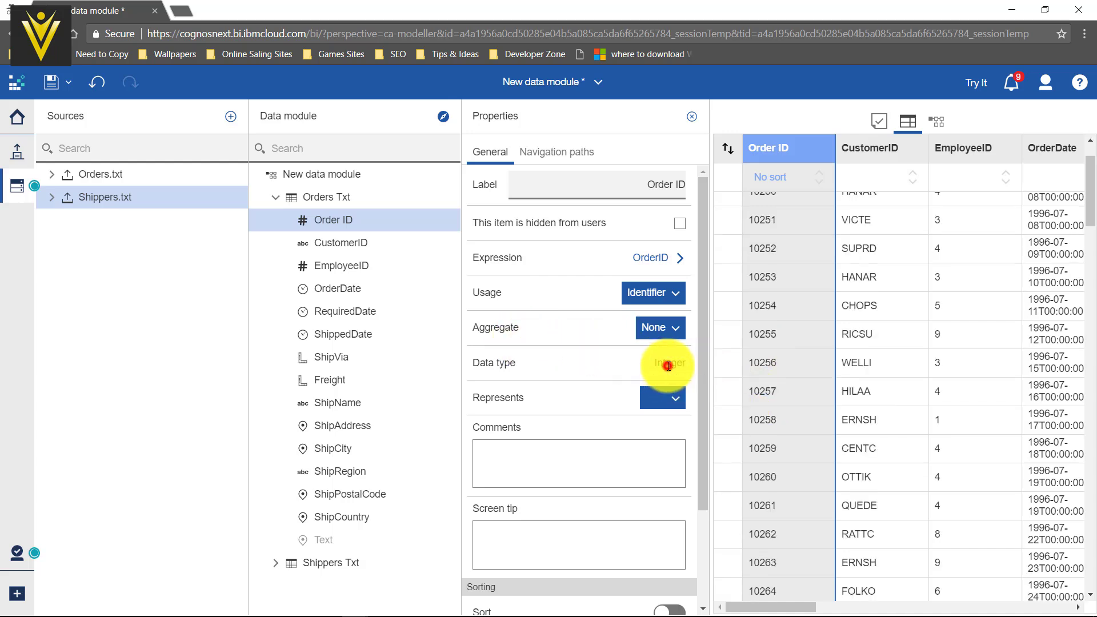
{"action": "double_click", "coordinate": [678, 367]}
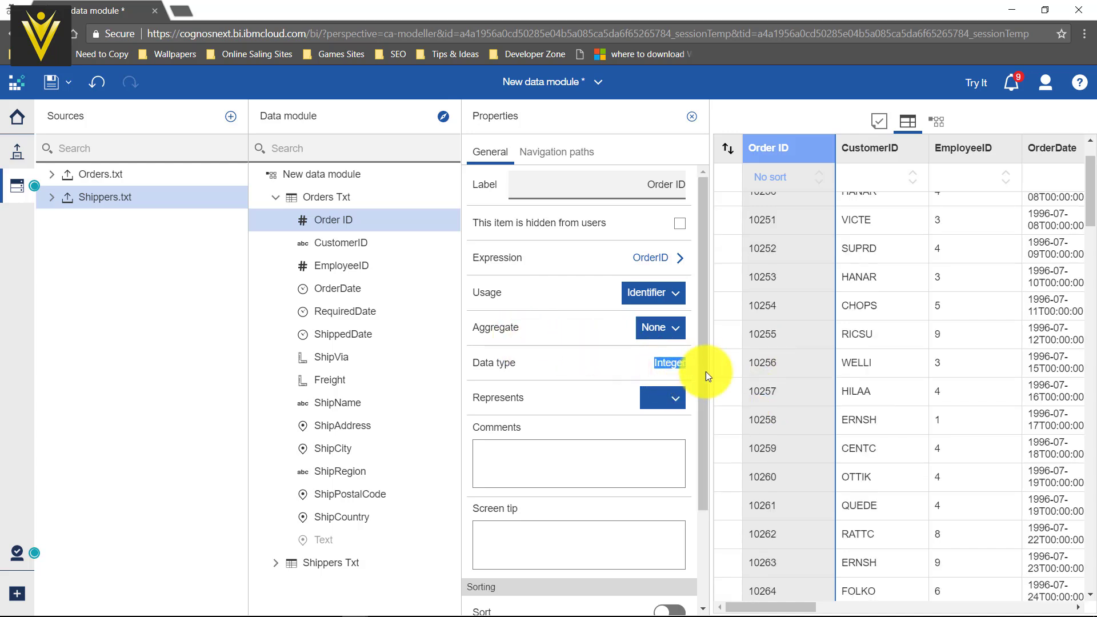
{"action": "scroll", "coordinate": [787, 427], "scroll_direction": "down", "scroll_amount": 4}
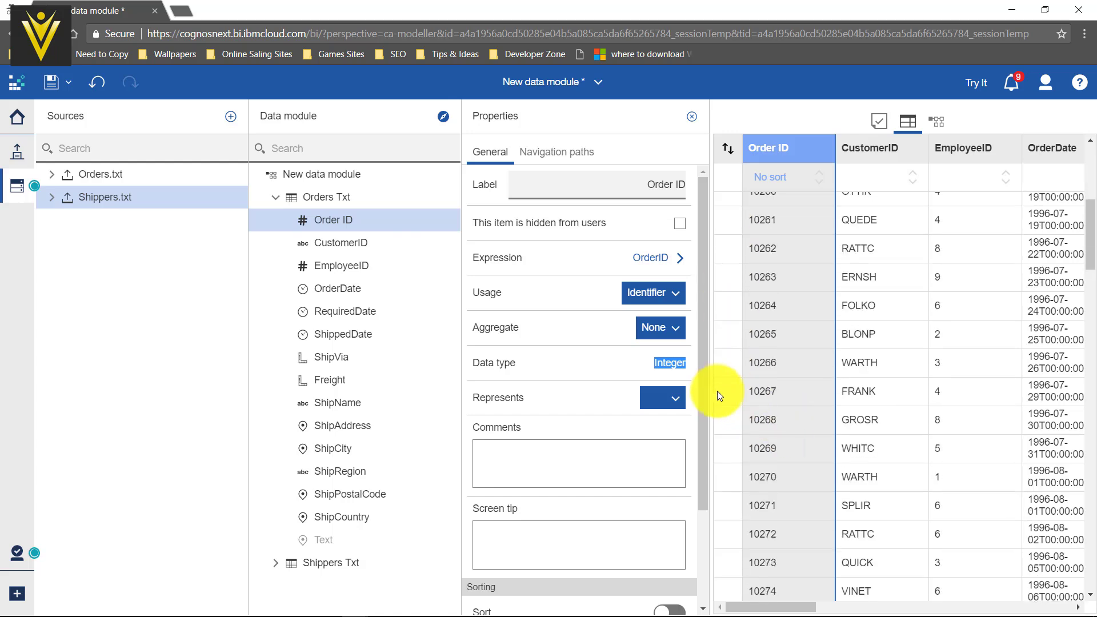
{"action": "left_click", "coordinate": [678, 402]}
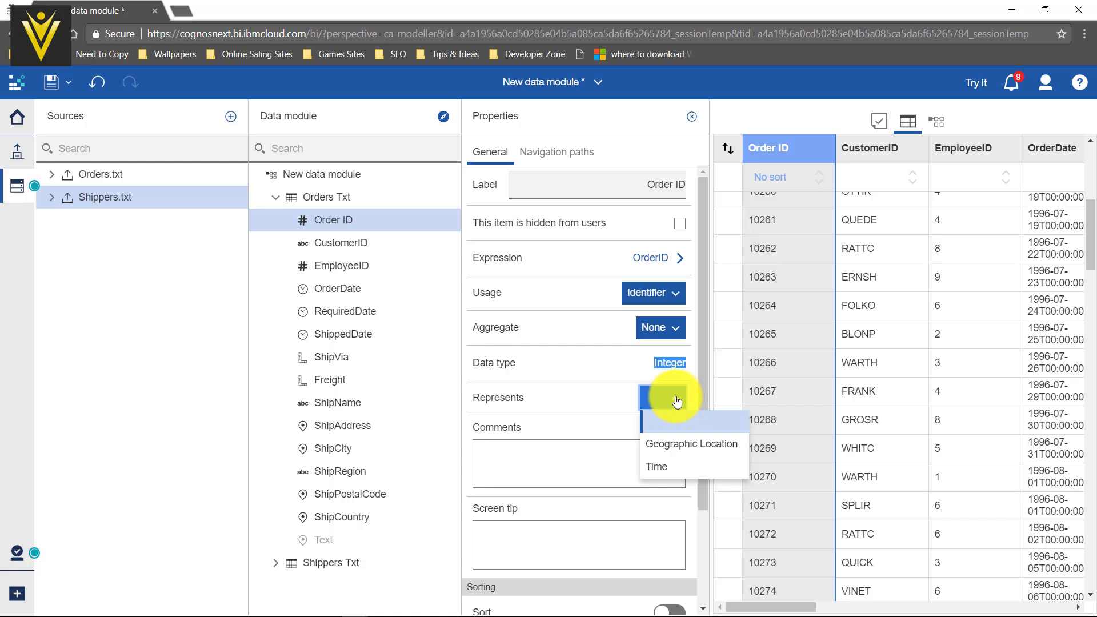
{"action": "left_click", "coordinate": [570, 470]}
{"action": "scroll", "coordinate": [571, 471], "scroll_direction": "down", "scroll_amount": 3}
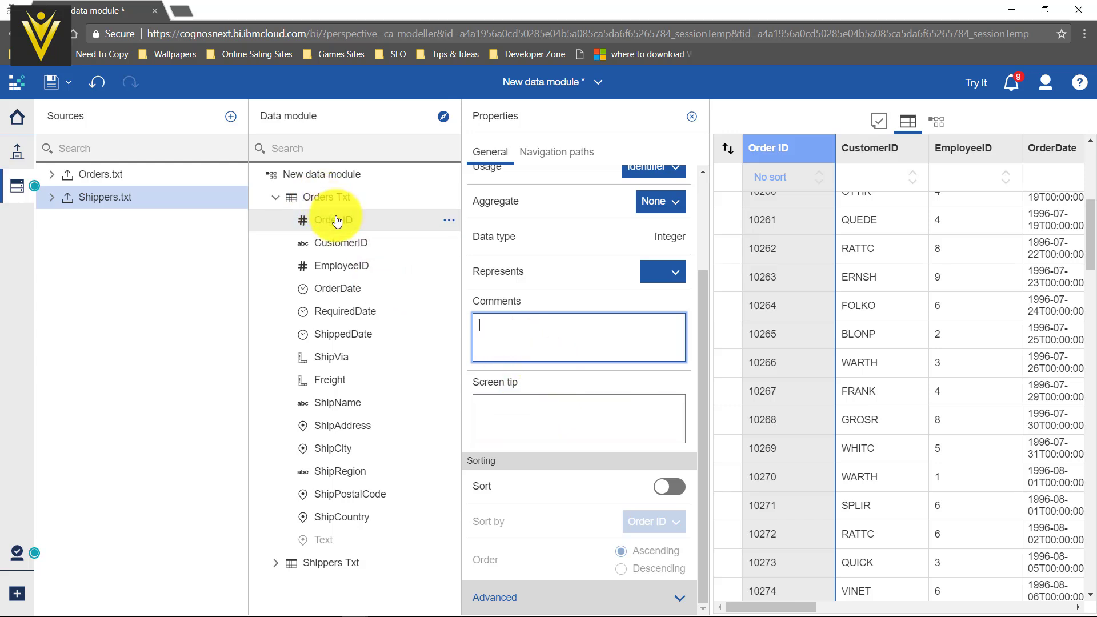
Step: Enable sorting for the Order ID column, sorted by Order ID in ascending order
{"action": "left_click", "coordinate": [672, 489]}
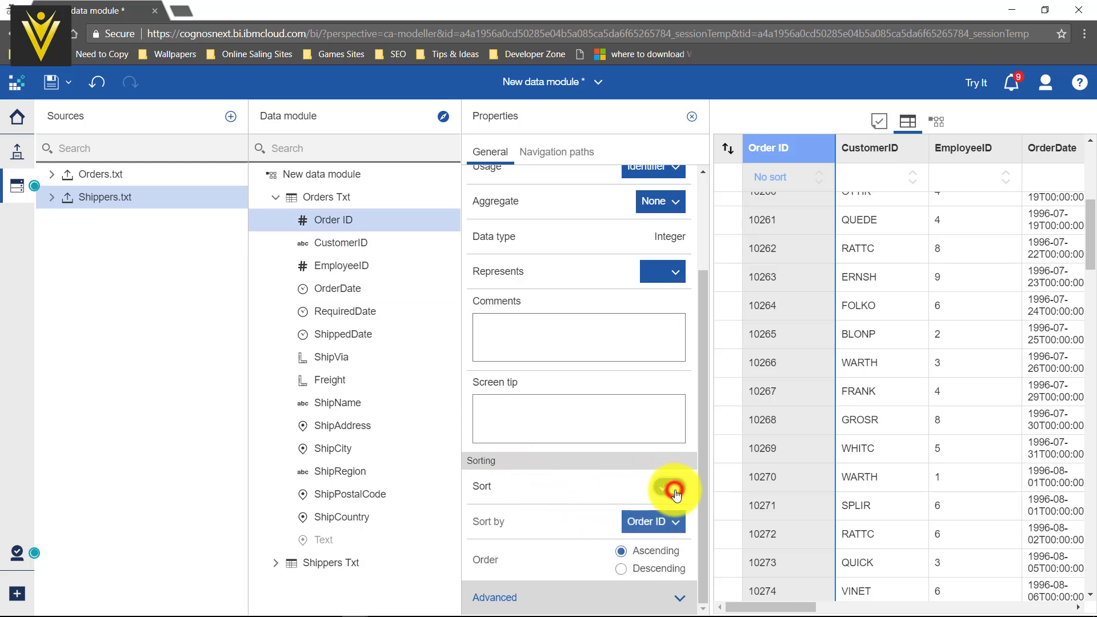
{"action": "left_click", "coordinate": [673, 525]}
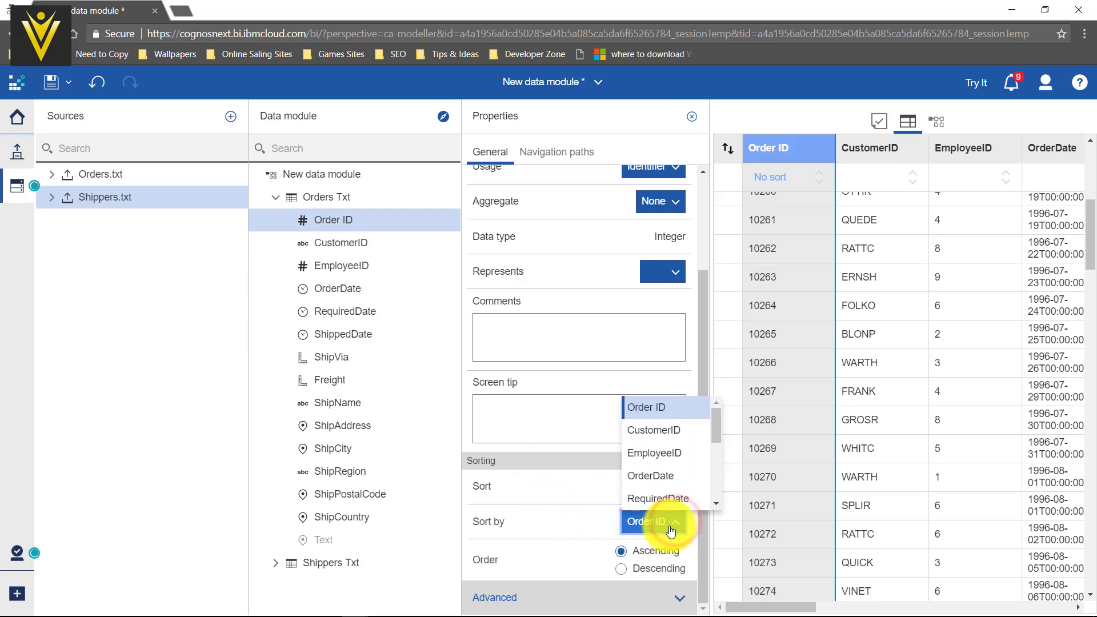
{"action": "scroll", "coordinate": [668, 477], "scroll_direction": "down", "scroll_amount": 5}
{"action": "scroll", "coordinate": [666, 483], "scroll_direction": "up", "scroll_amount": 5}
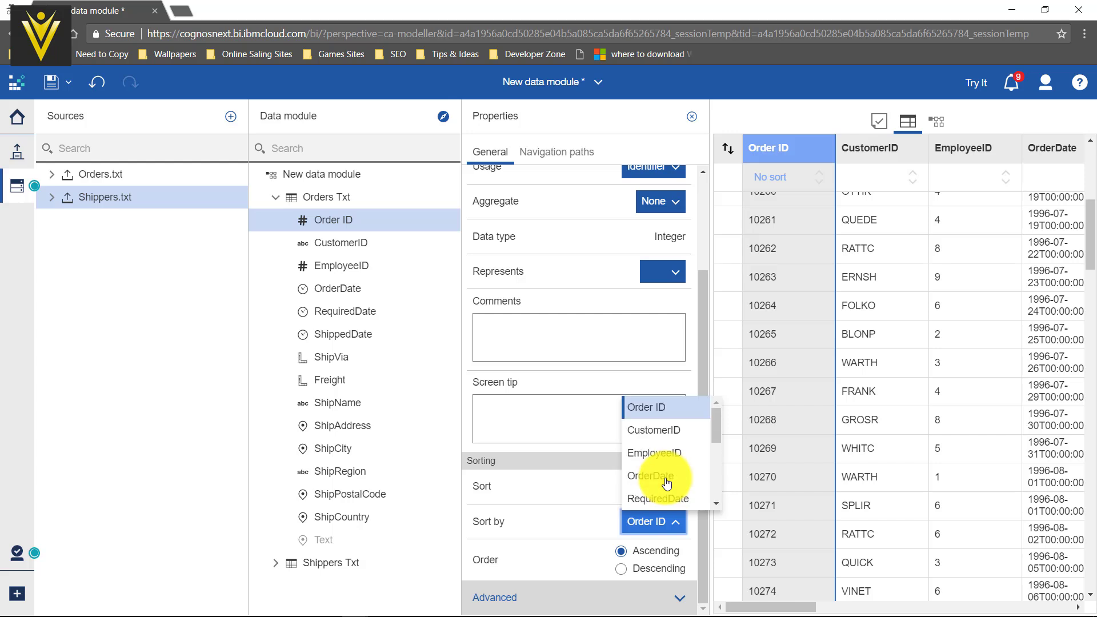
{"action": "left_click", "coordinate": [657, 406]}
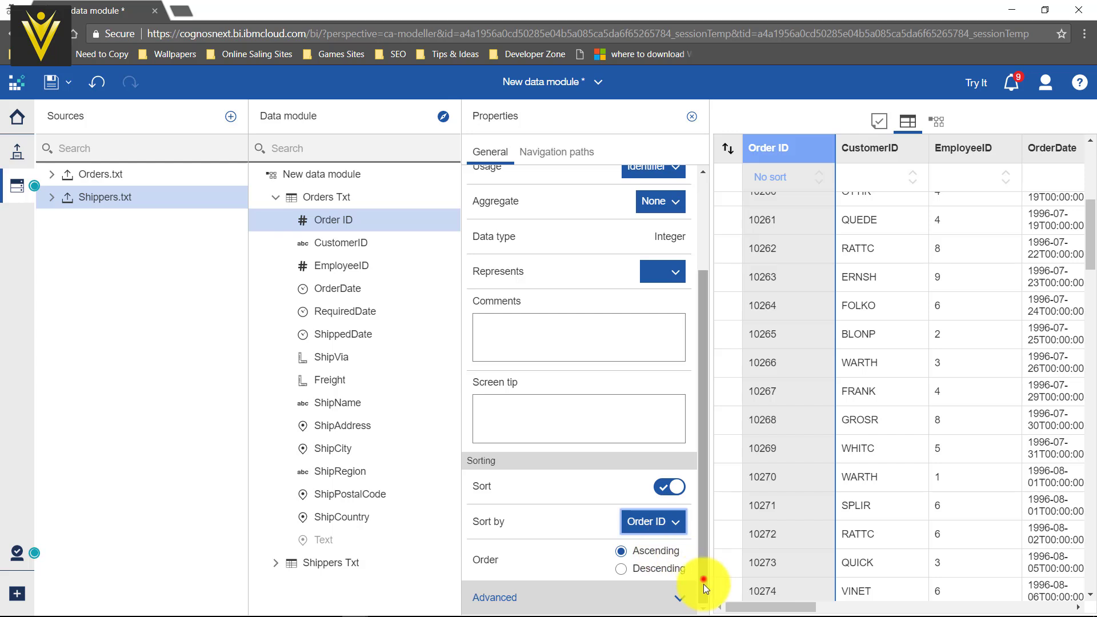
Step: Examine the Order ID column's advanced details and navigation paths, and compare its general properties with those of CustomerID
{"action": "left_click", "coordinate": [678, 597]}
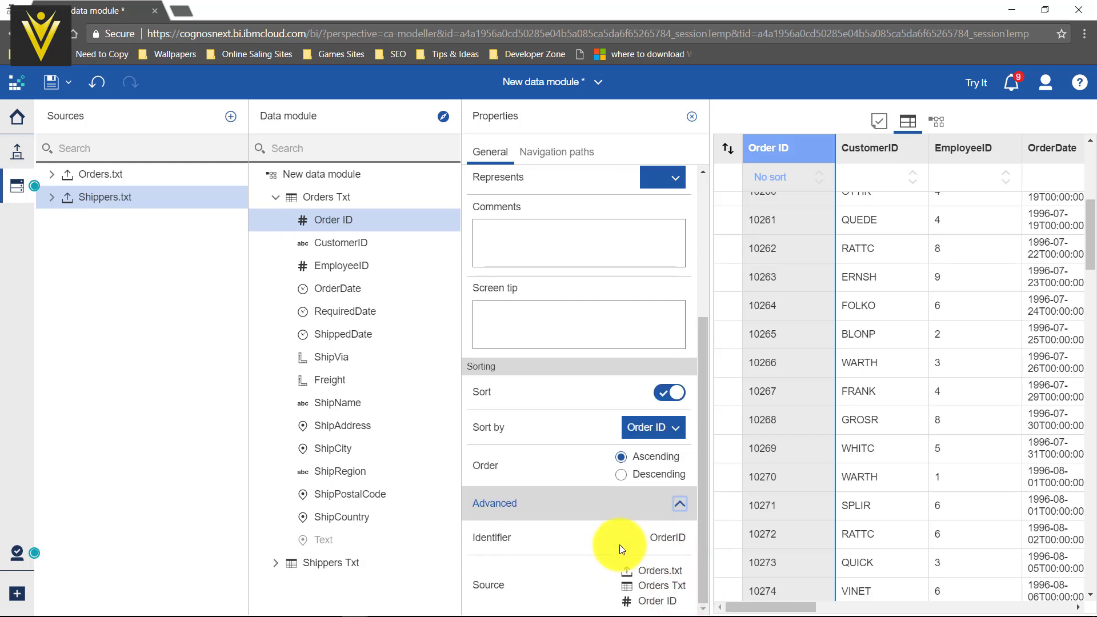
{"action": "left_click", "coordinate": [488, 533]}
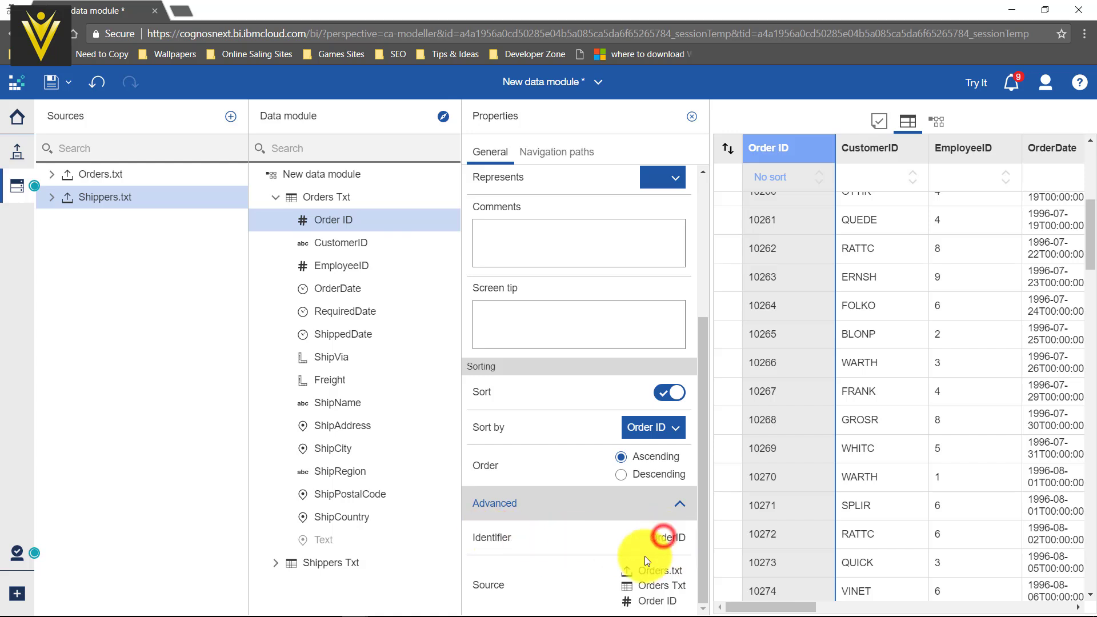
{"action": "left_click", "coordinate": [666, 543]}
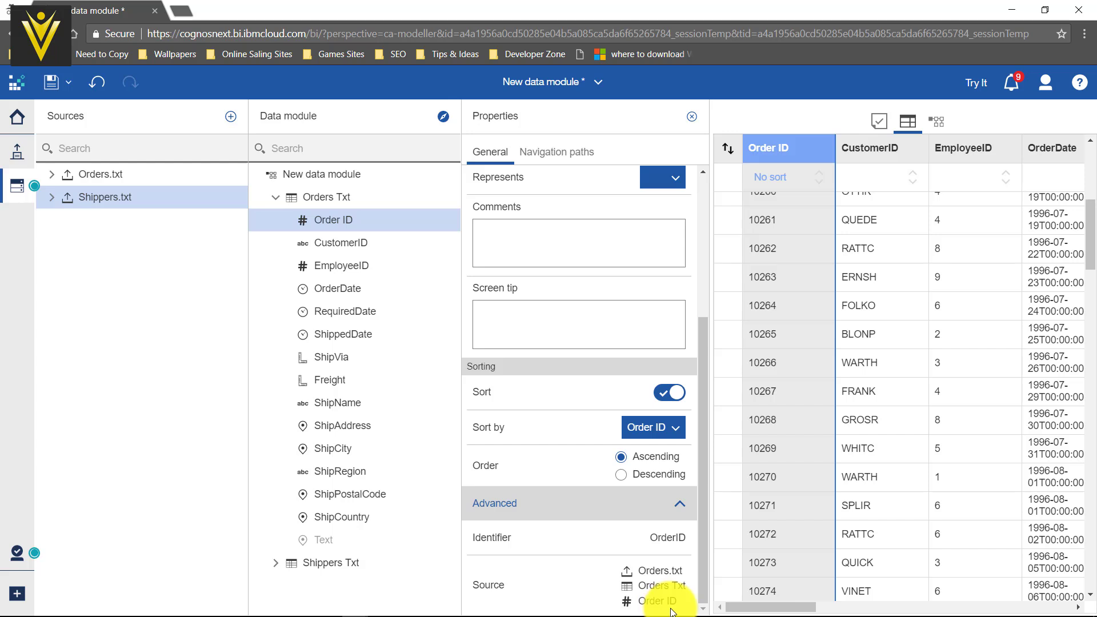
{"action": "scroll", "coordinate": [567, 427], "scroll_direction": "up", "scroll_amount": 4}
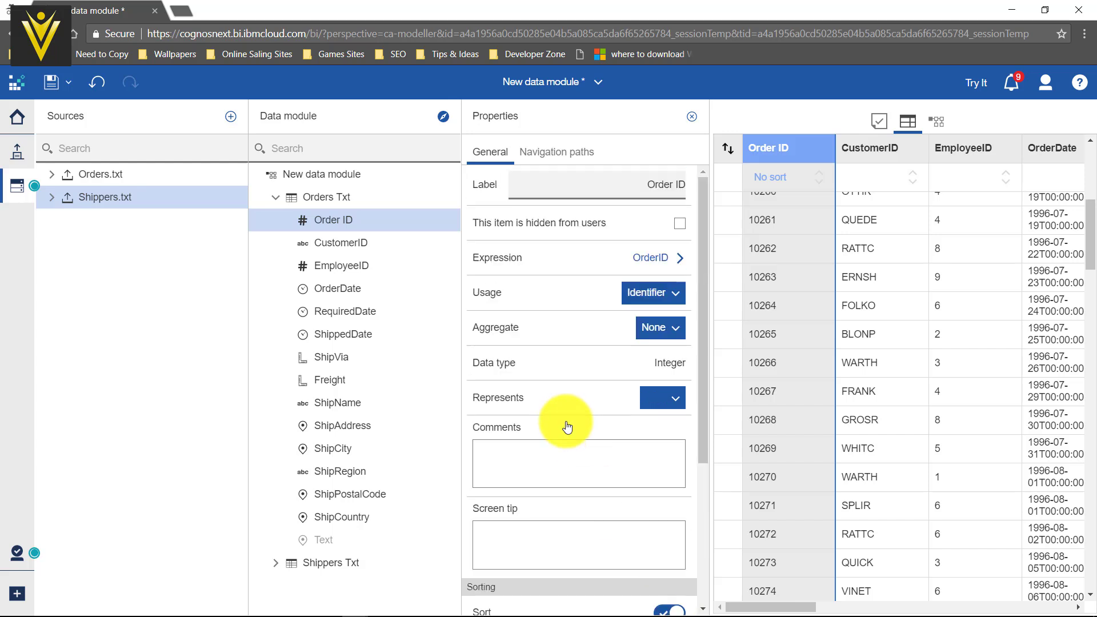
{"action": "scroll", "coordinate": [567, 427], "scroll_direction": "down", "scroll_amount": 4}
{"action": "scroll", "coordinate": [568, 426], "scroll_direction": "up", "scroll_amount": 4}
{"action": "left_click", "coordinate": [559, 150]}
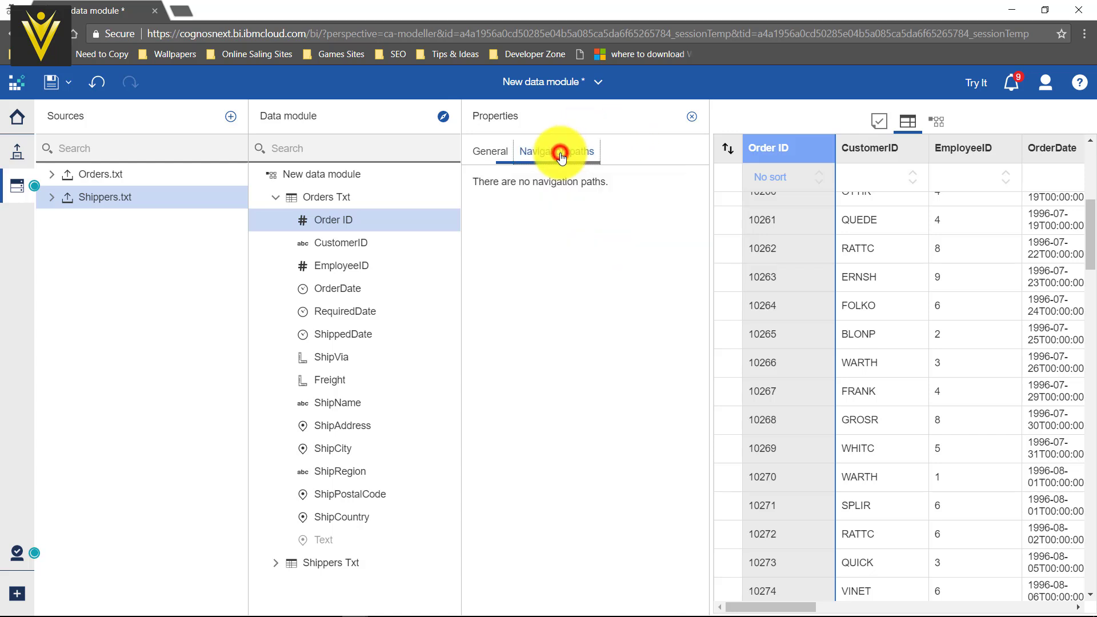
{"action": "left_click", "coordinate": [496, 152]}
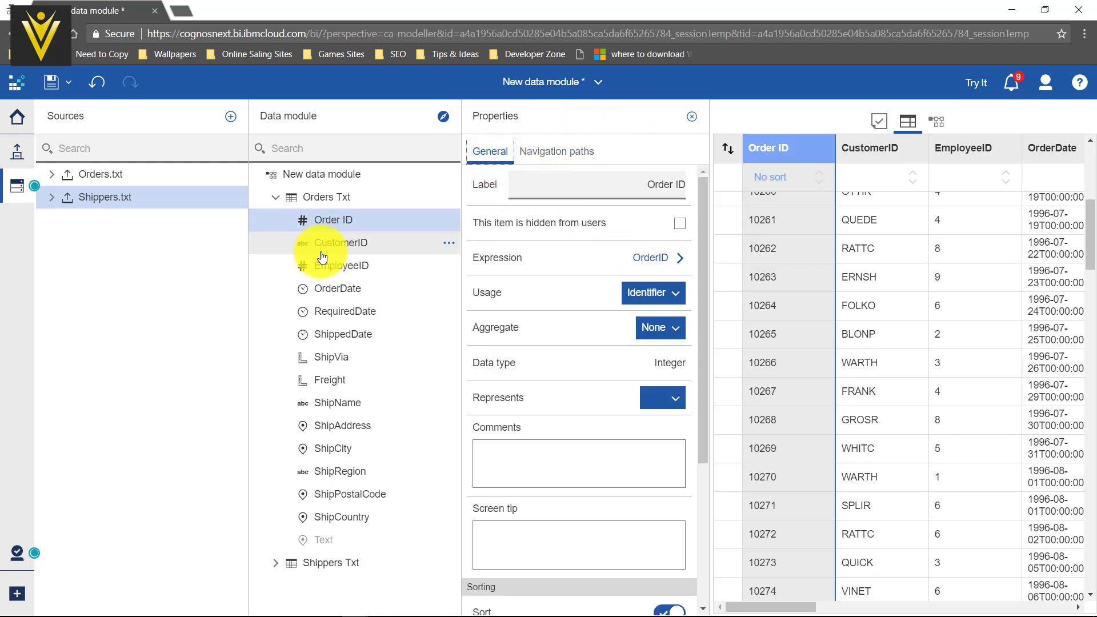
{"action": "left_click", "coordinate": [323, 251]}
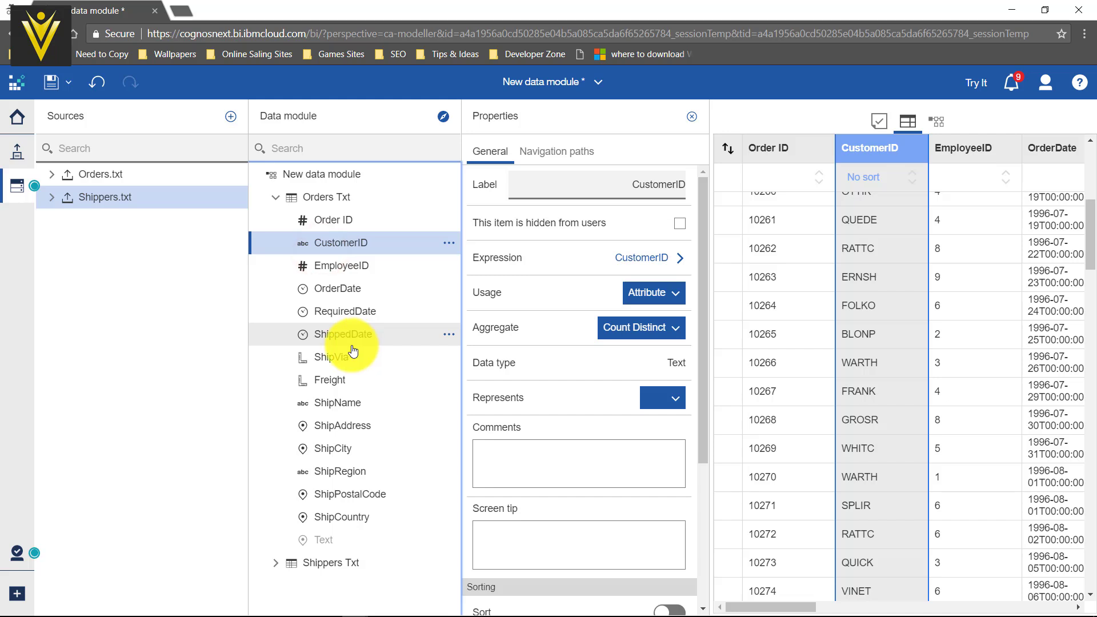
{"action": "left_click", "coordinate": [335, 224]}
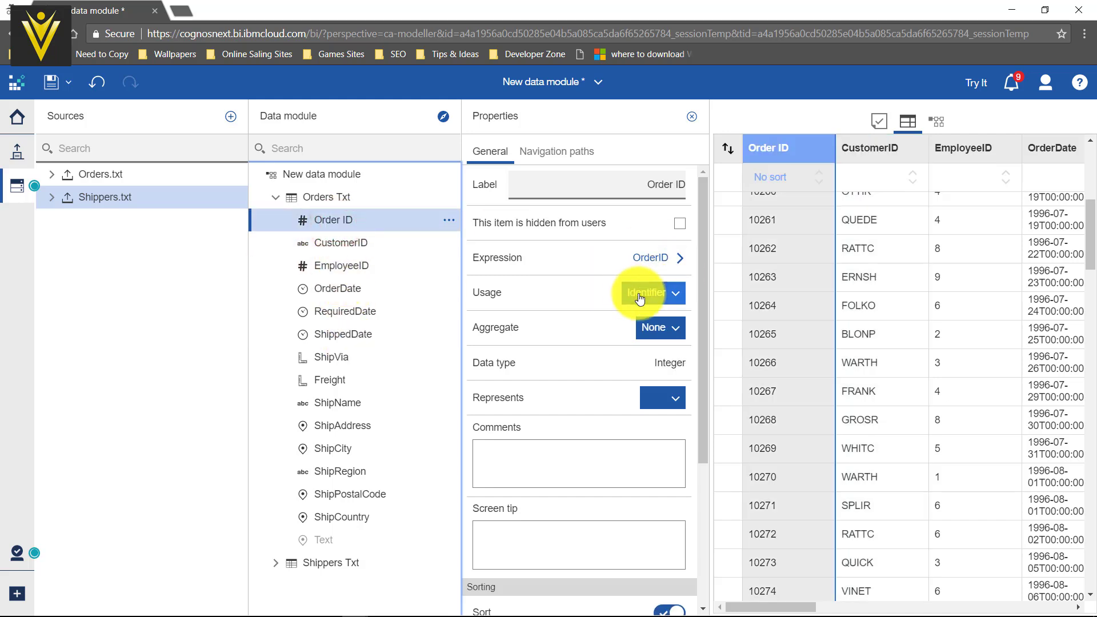
Step: Set the usage of the CustomerID, EmployeeID and ShipVia columns to Identifier in one go
{"action": "left_click", "coordinate": [356, 243]}
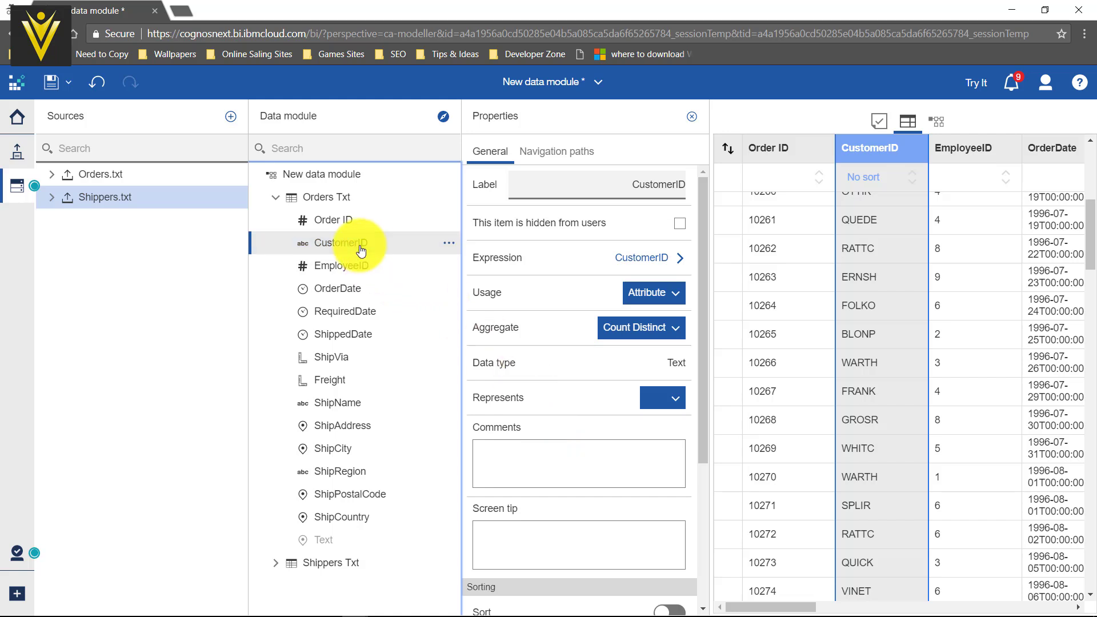
{"action": "left_click", "coordinate": [360, 276], "text": "ctrl"}
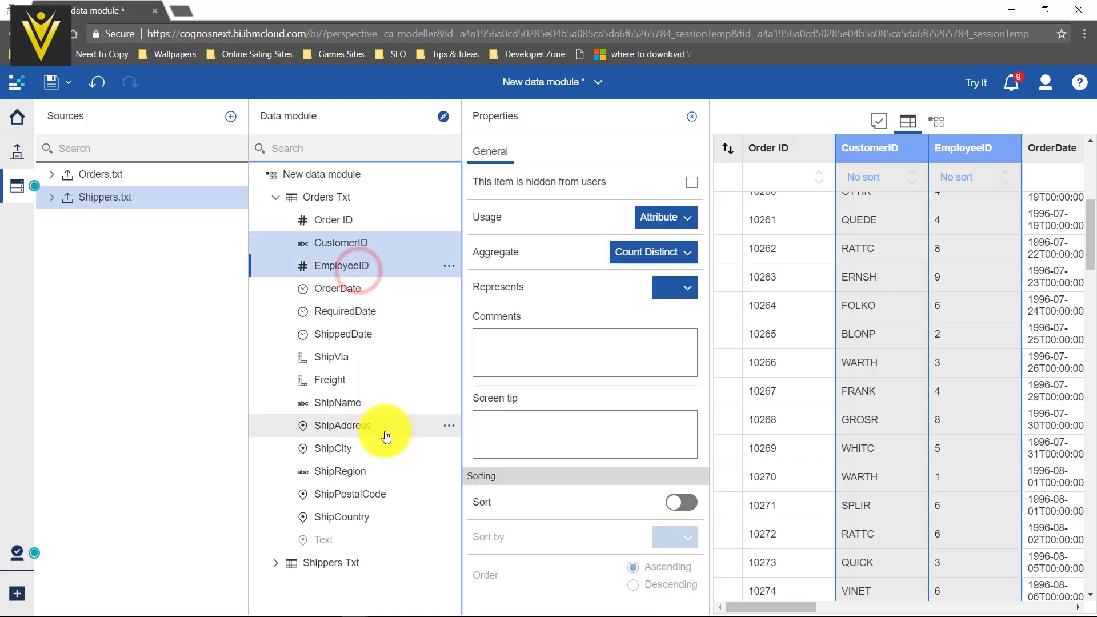
{"action": "left_click", "coordinate": [347, 367], "text": "ctrl"}
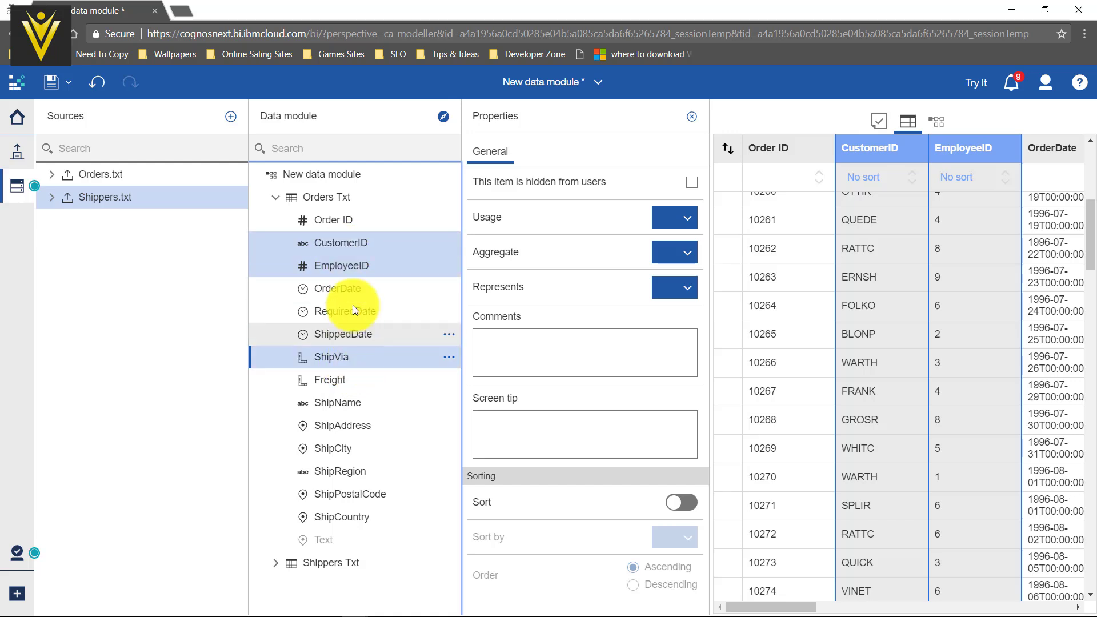
{"action": "left_click", "coordinate": [678, 217]}
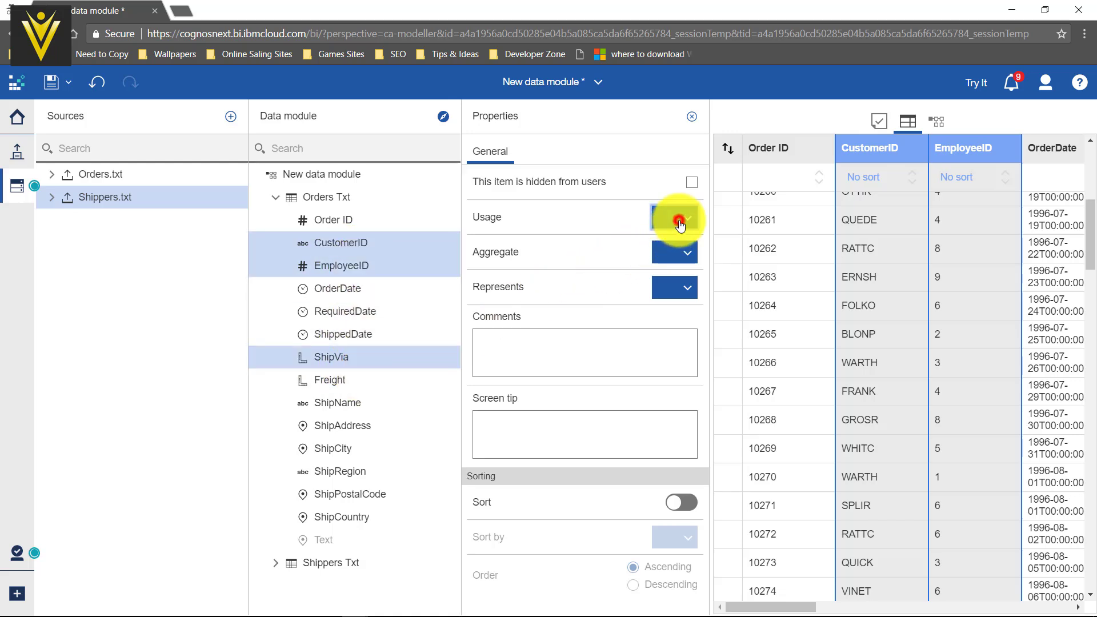
{"action": "left_click", "coordinate": [689, 241]}
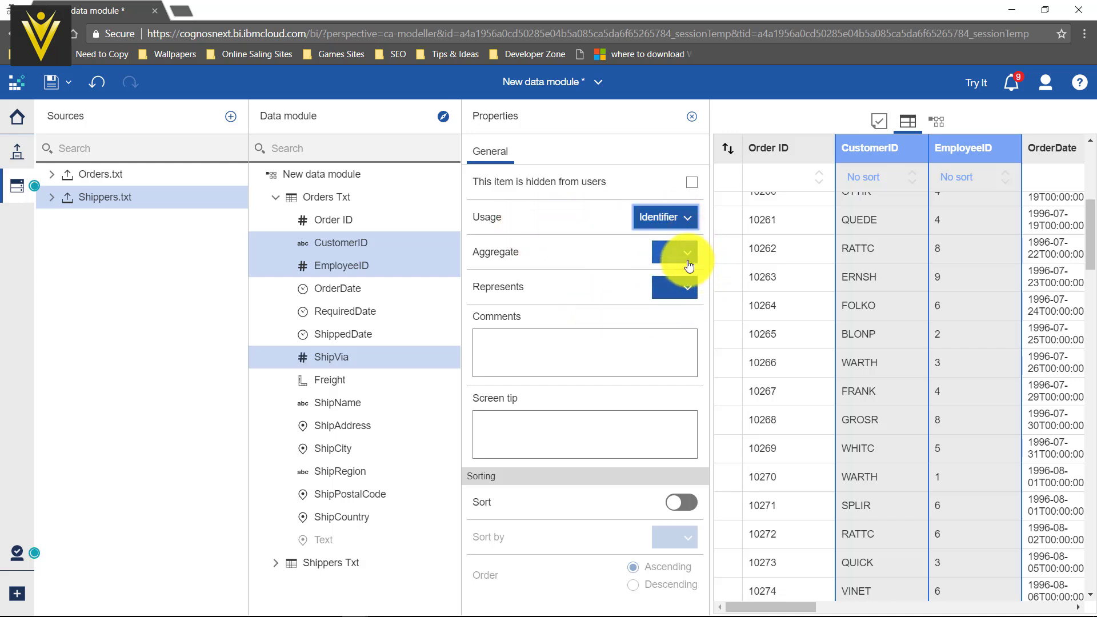
Step: Set the aggregate of the CustomerID, EmployeeID and ShipVia columns to None together and close their properties
{"action": "left_click", "coordinate": [688, 264]}
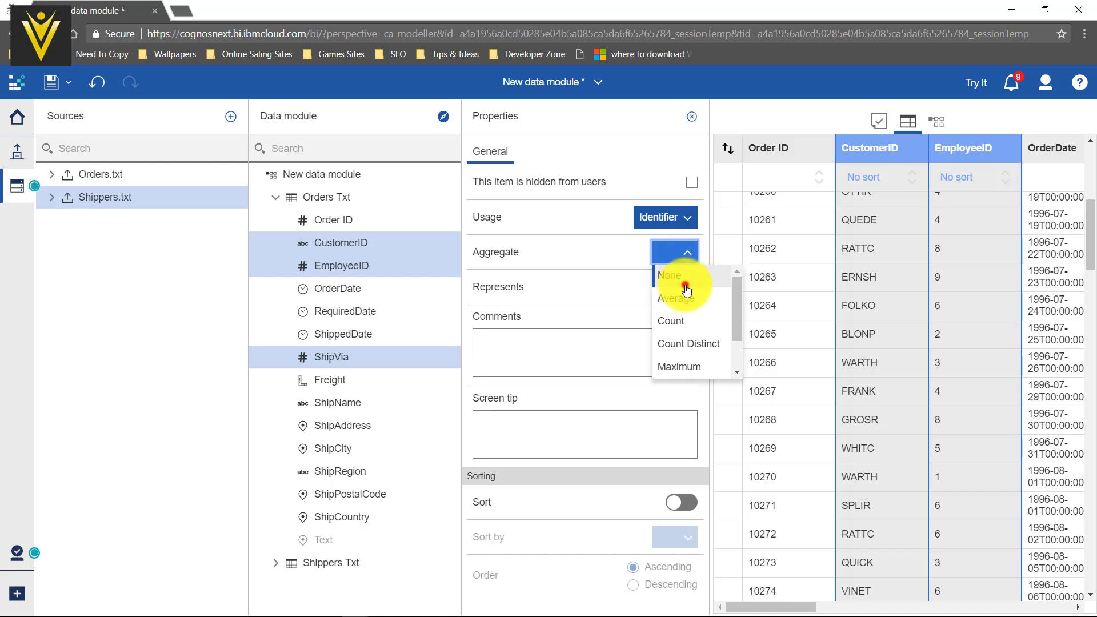
{"action": "left_click", "coordinate": [686, 287]}
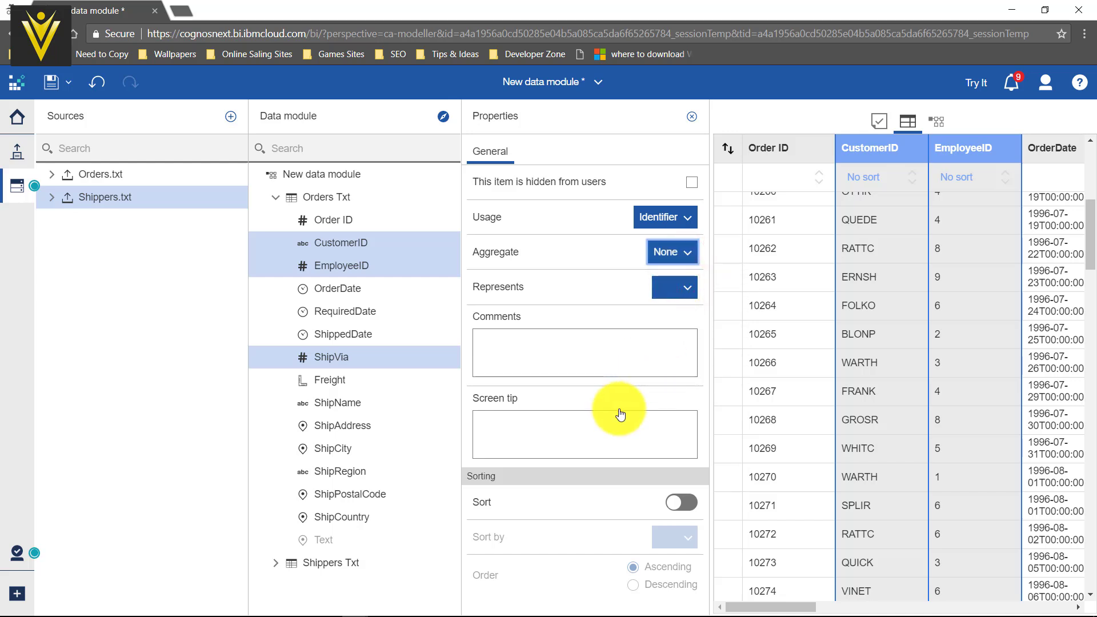
{"action": "left_click", "coordinate": [321, 265], "text": "ctrl"}
{"action": "left_click", "coordinate": [331, 266], "text": "ctrl"}
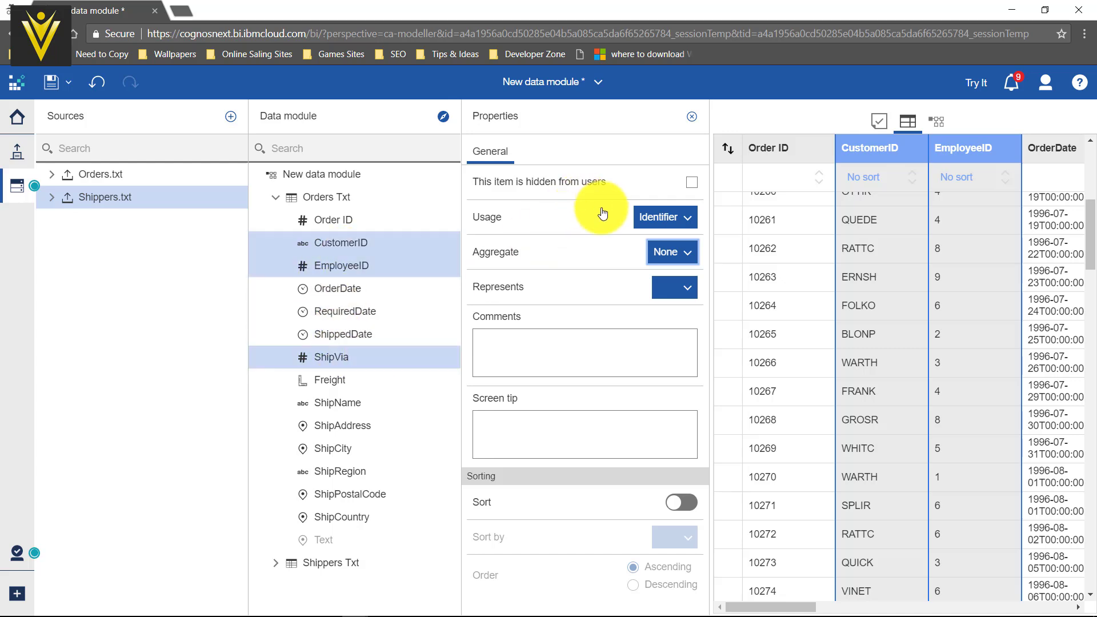
{"action": "left_click", "coordinate": [747, 117]}
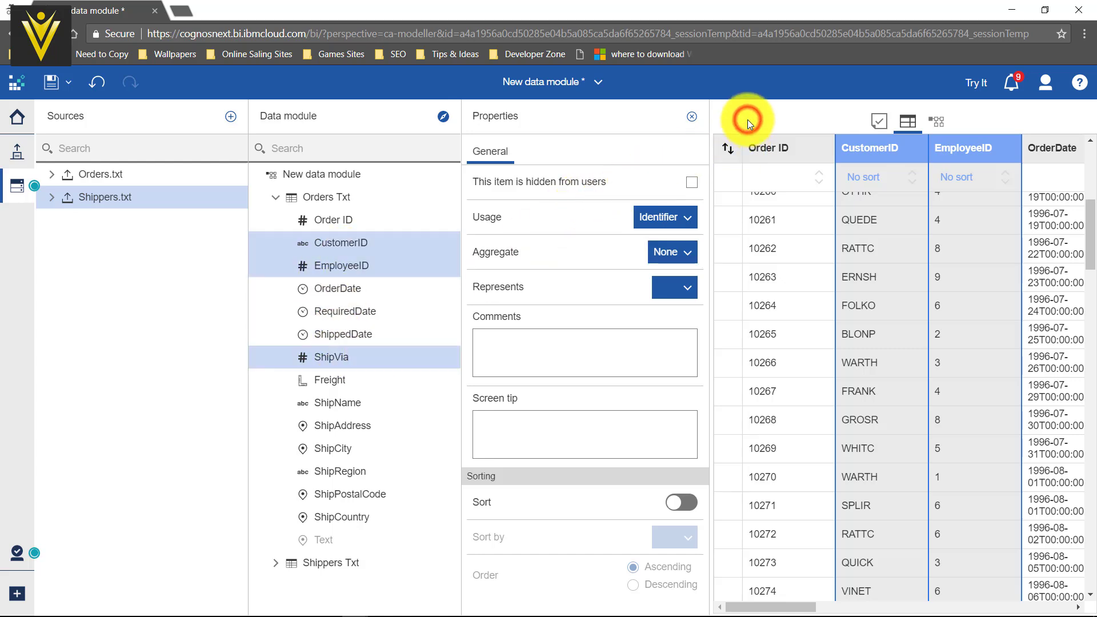
{"action": "left_click", "coordinate": [693, 120]}
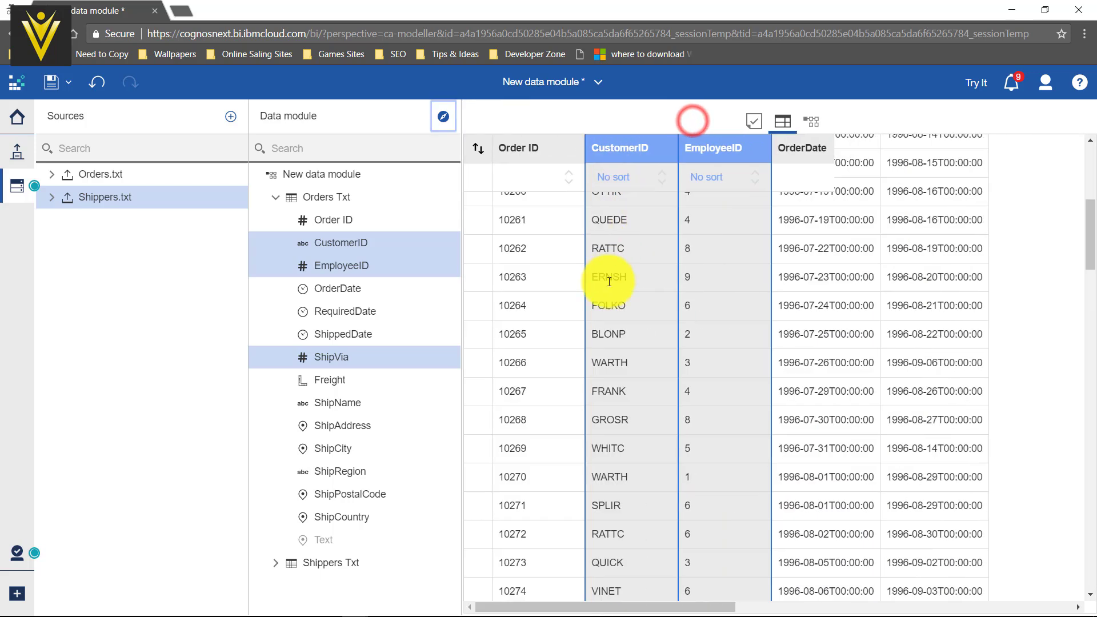
Step: Review the general properties of the OrderDate, RequiredDate, ShippedDate, ShipVia and Freight columns in Orders Txt
{"action": "left_click", "coordinate": [347, 299]}
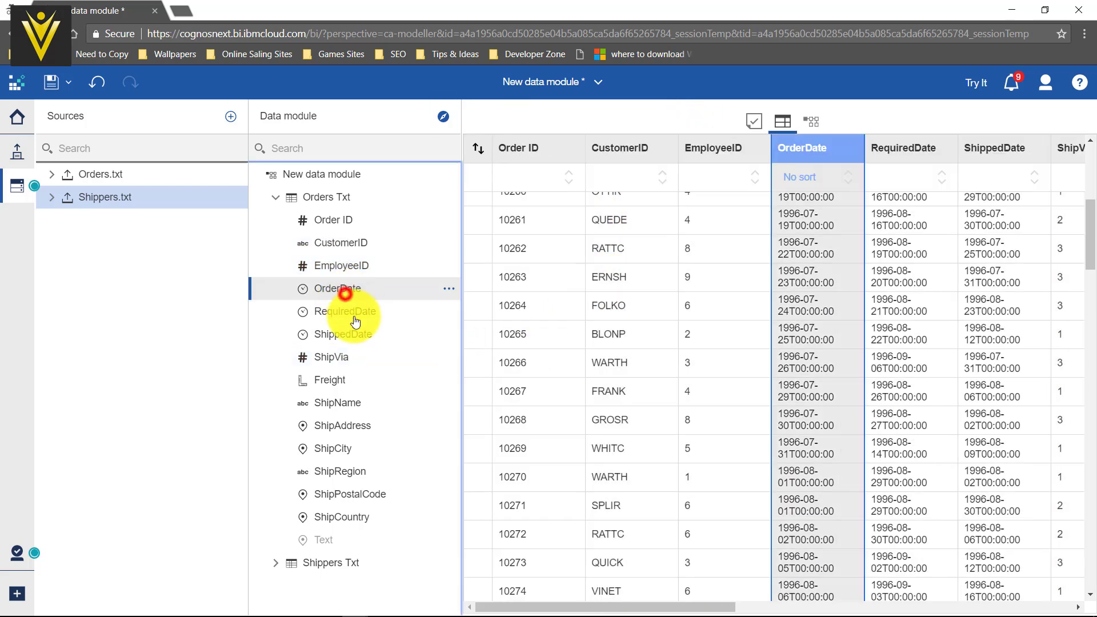
{"action": "right_click", "coordinate": [448, 293]}
{"action": "left_click", "coordinate": [491, 475]}
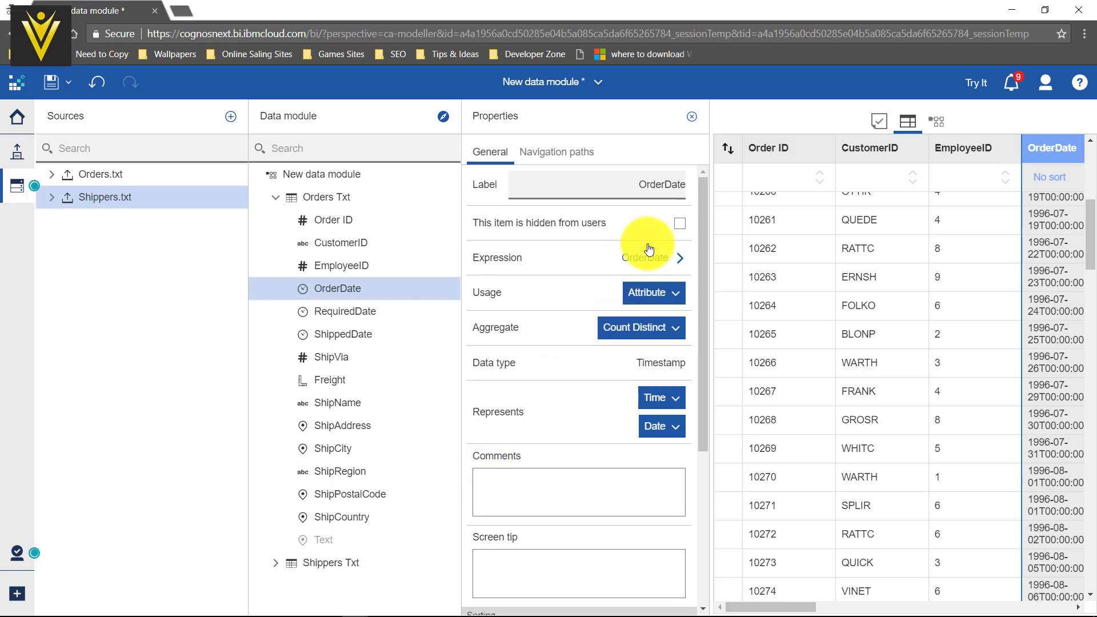
{"action": "left_click", "coordinate": [341, 312]}
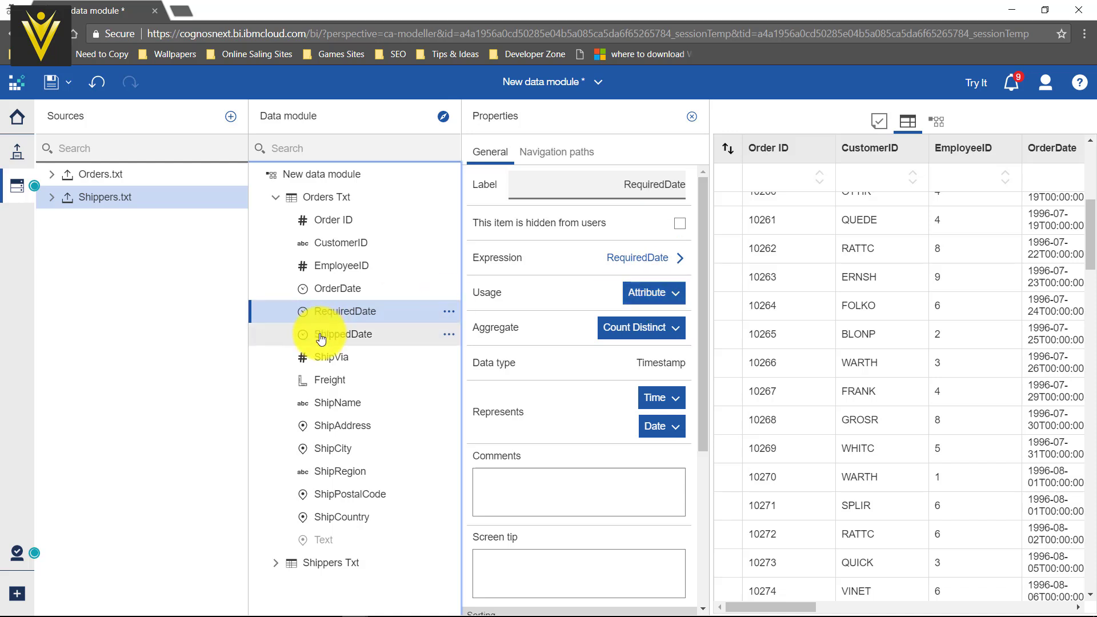
{"action": "left_click", "coordinate": [287, 335]}
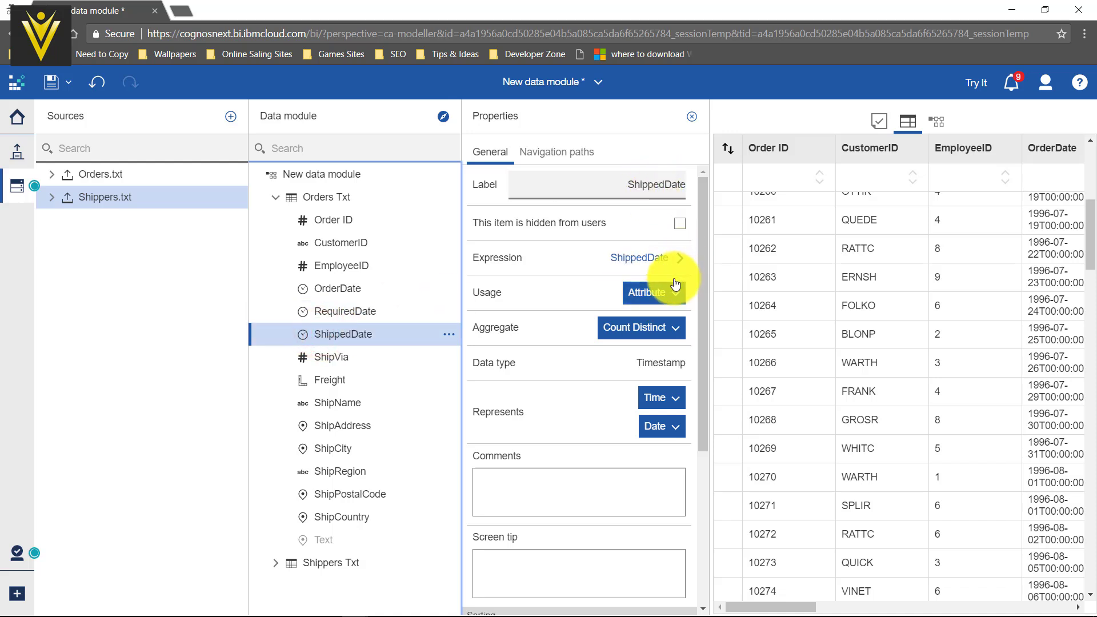
{"action": "left_click", "coordinate": [329, 356]}
{"action": "left_click", "coordinate": [336, 379]}
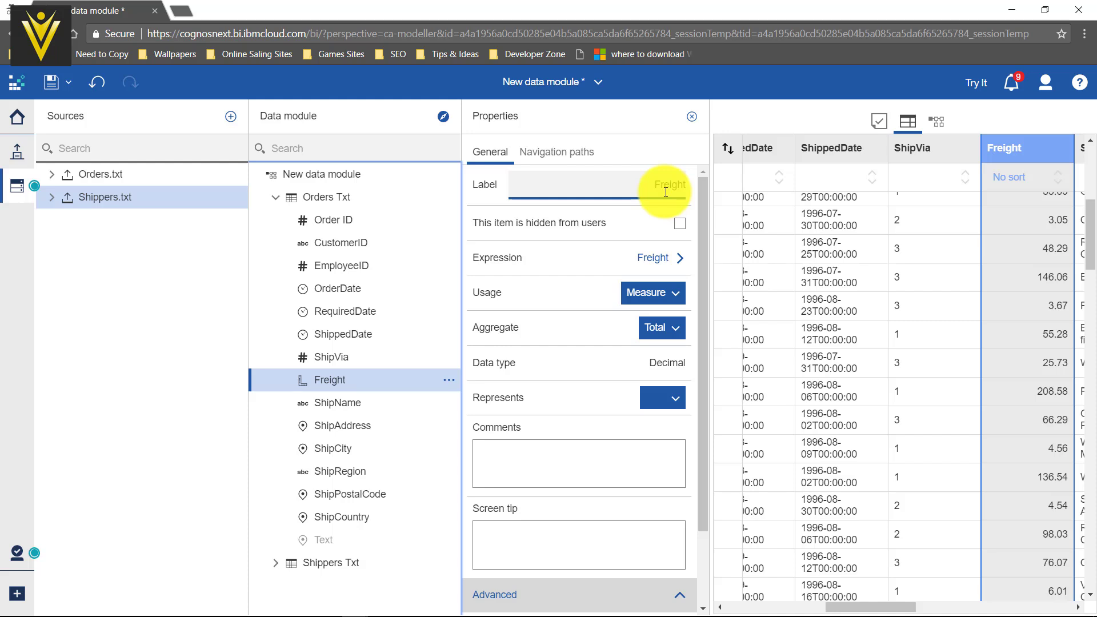
Step: Review the usage, aggregate and Represents properties of the columns from ShipName to ShipCountry, and collapse the Orders Txt table
{"action": "left_click", "coordinate": [373, 404]}
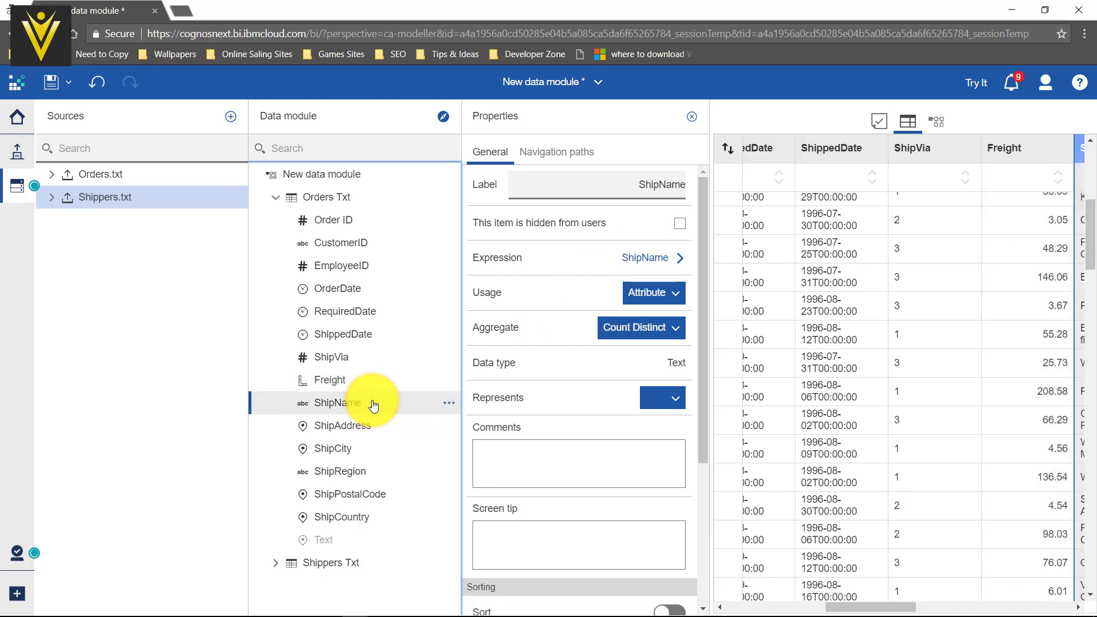
{"action": "left_click", "coordinate": [376, 436]}
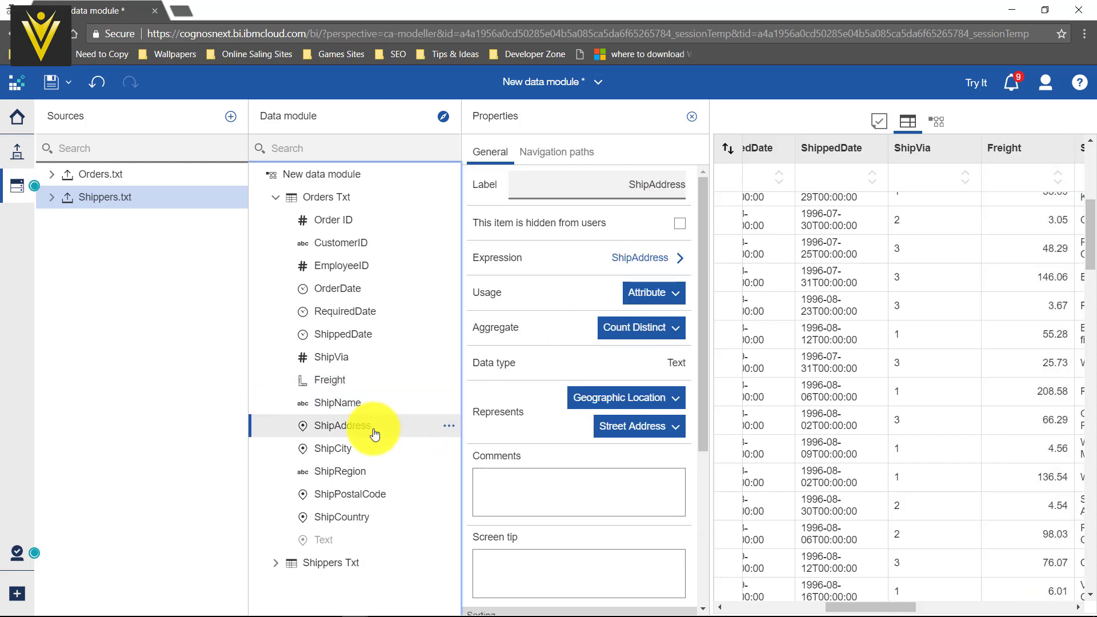
{"action": "left_click", "coordinate": [321, 461]}
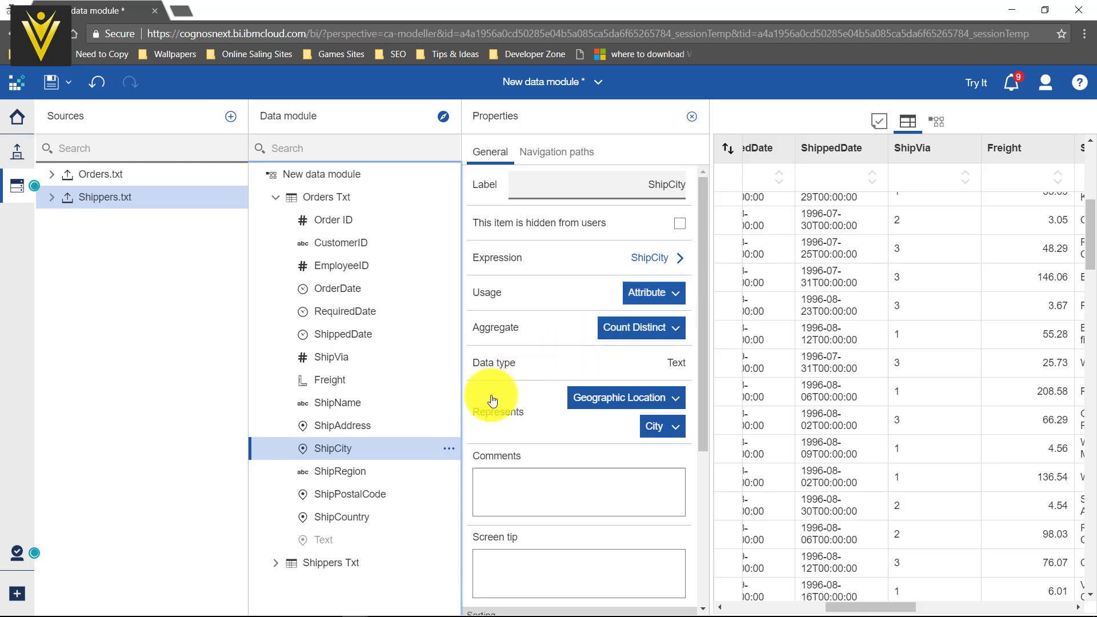
{"action": "left_click", "coordinate": [369, 474]}
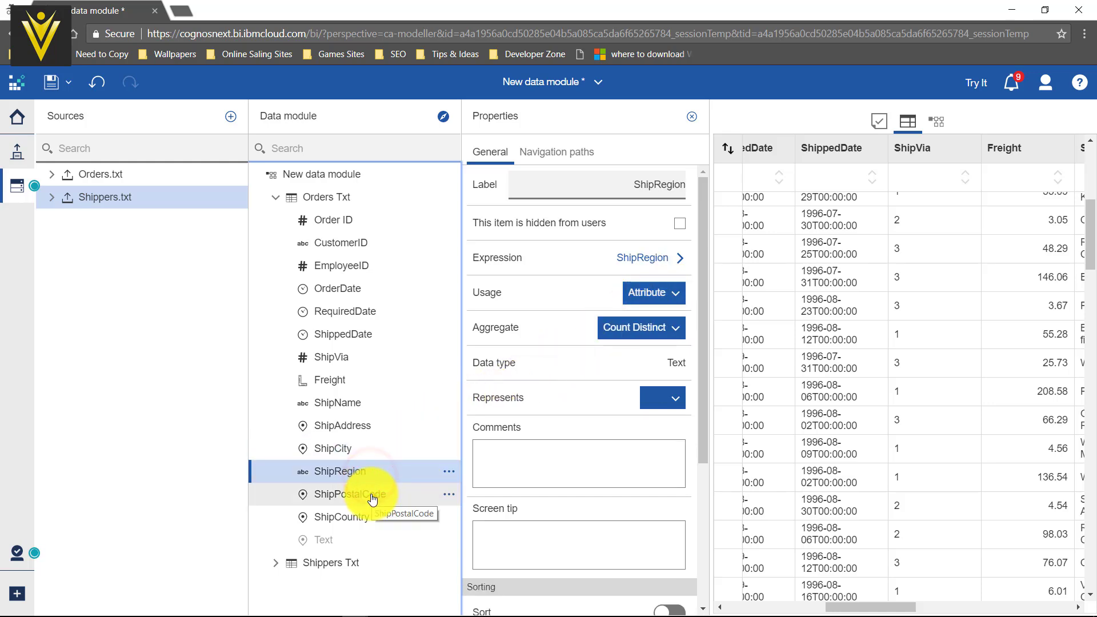
{"action": "left_click", "coordinate": [373, 496]}
{"action": "left_click", "coordinate": [364, 518]}
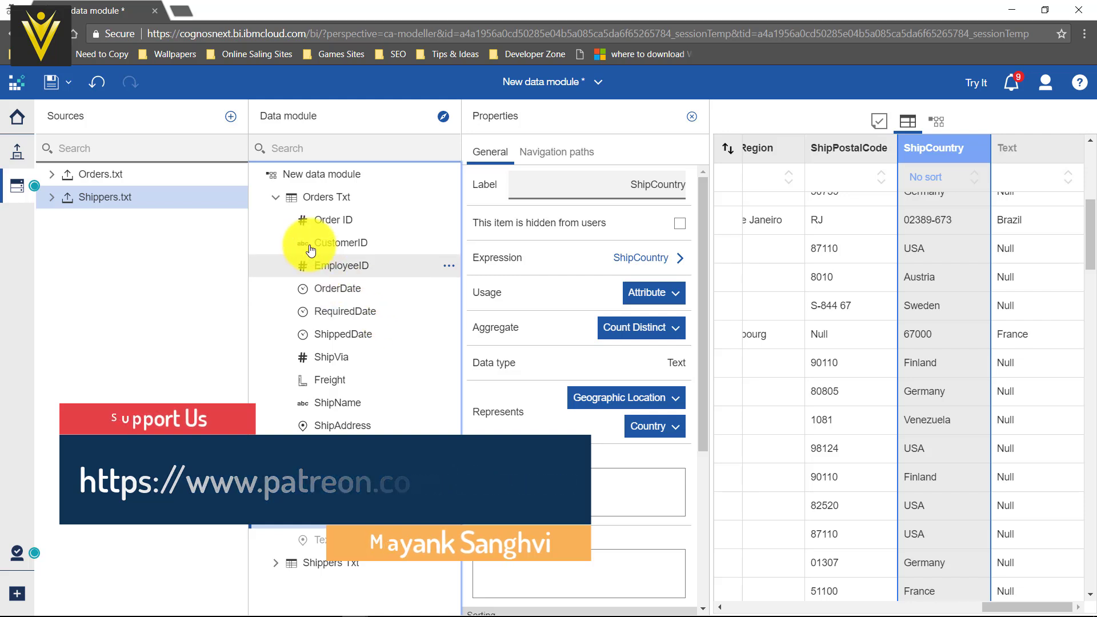
{"action": "left_click", "coordinate": [277, 198]}
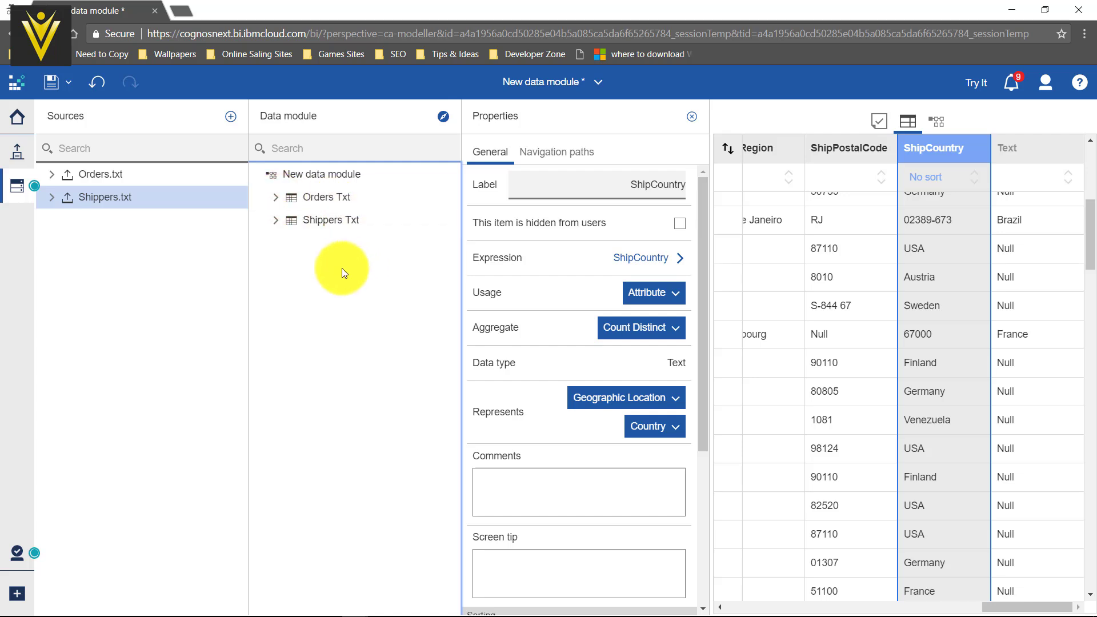
Step: Set the usage of the ShipperID column in Shippers Txt to Identifier and its aggregate to None
{"action": "left_click", "coordinate": [320, 223]}
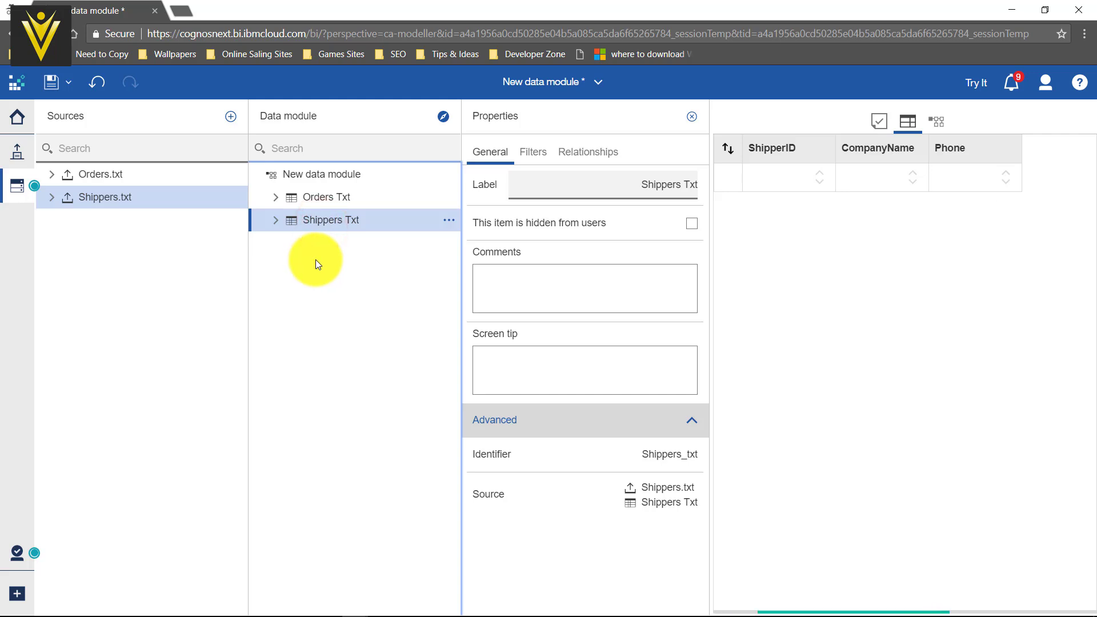
{"action": "left_click", "coordinate": [276, 227]}
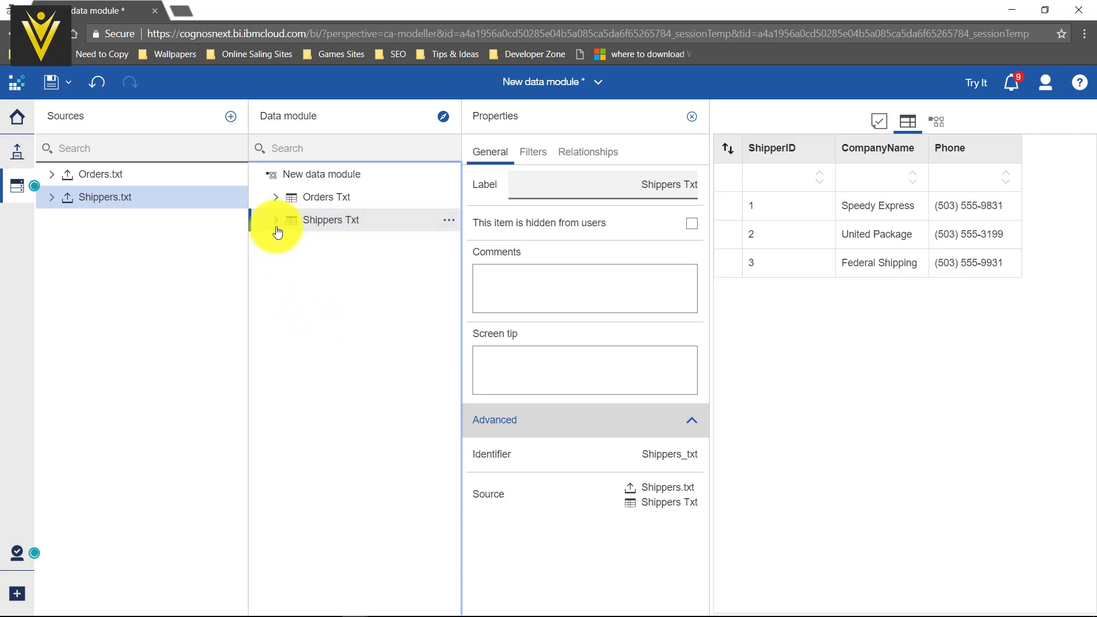
{"action": "left_click", "coordinate": [340, 249]}
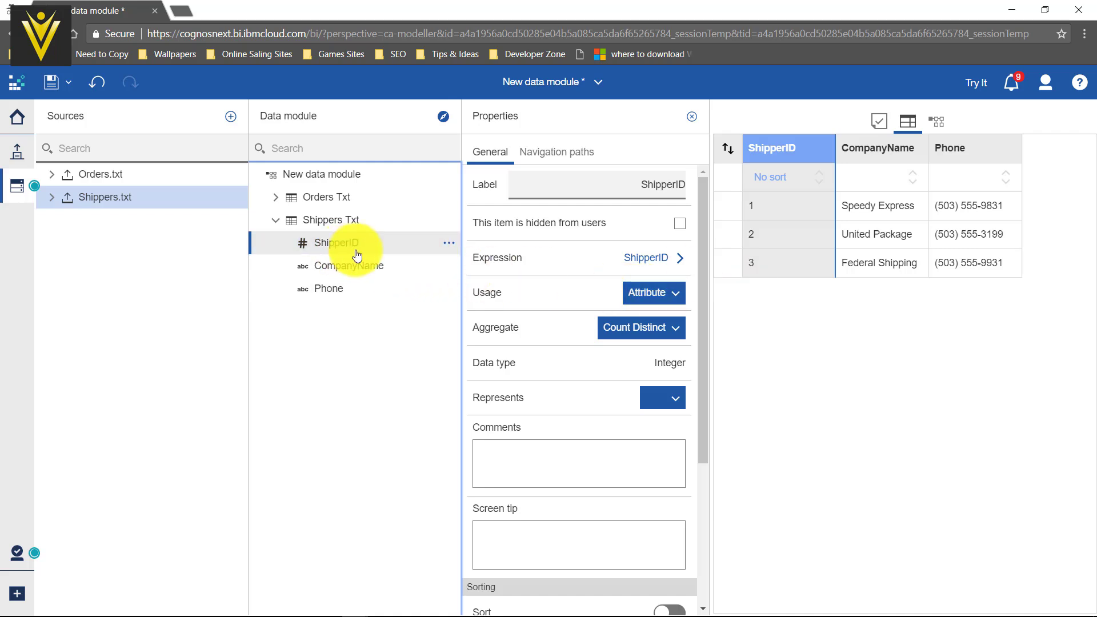
{"action": "left_click", "coordinate": [663, 295]}
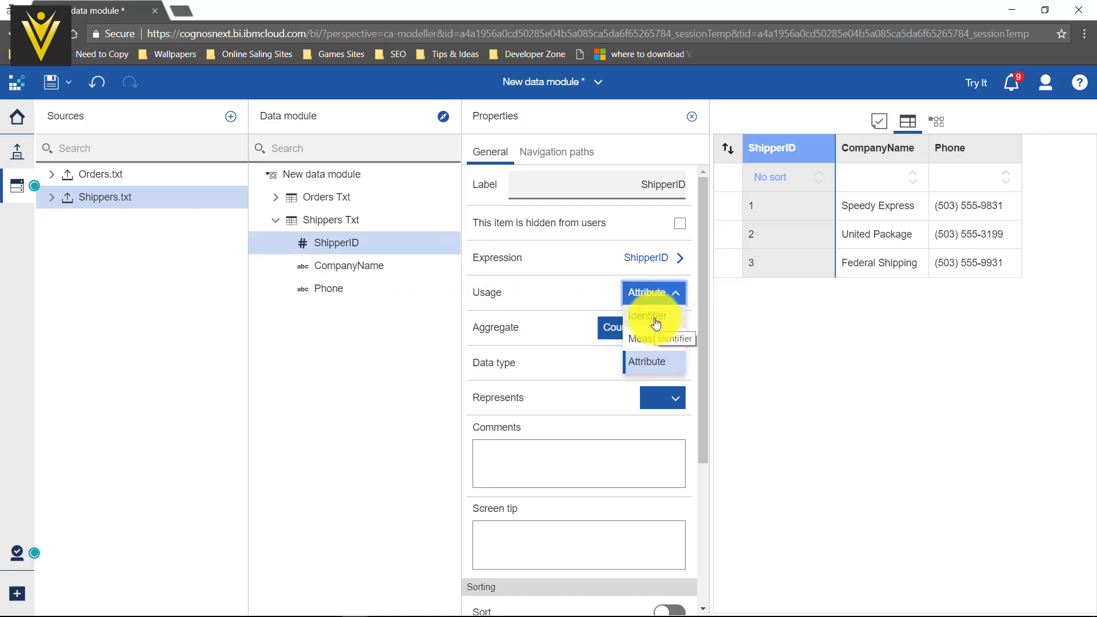
{"action": "left_click", "coordinate": [656, 317]}
{"action": "left_click", "coordinate": [663, 330]}
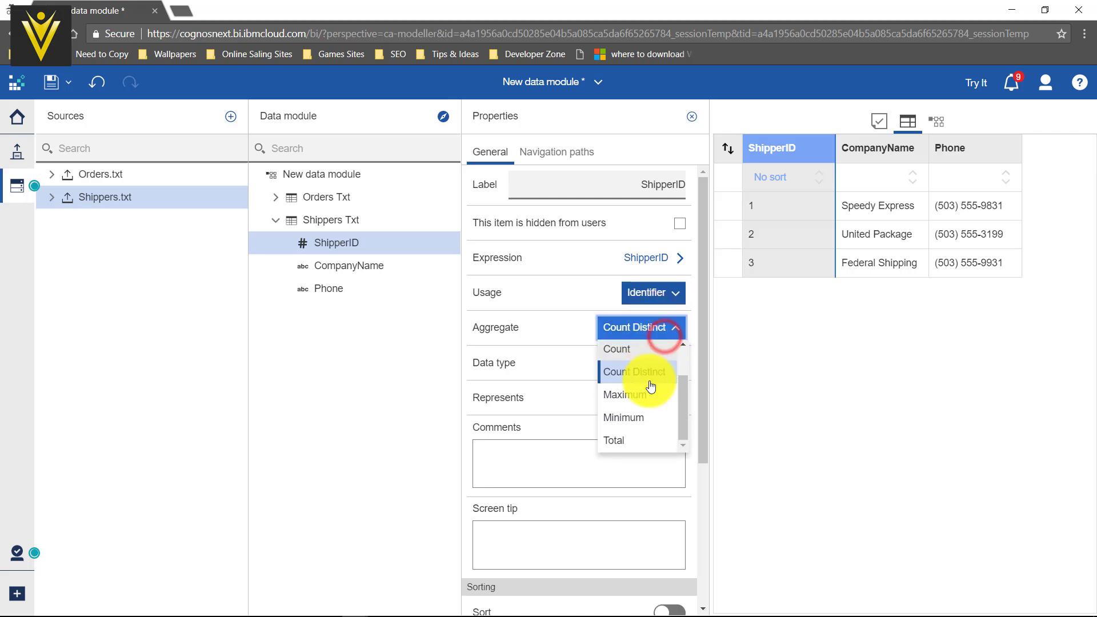
{"action": "left_click", "coordinate": [628, 352]}
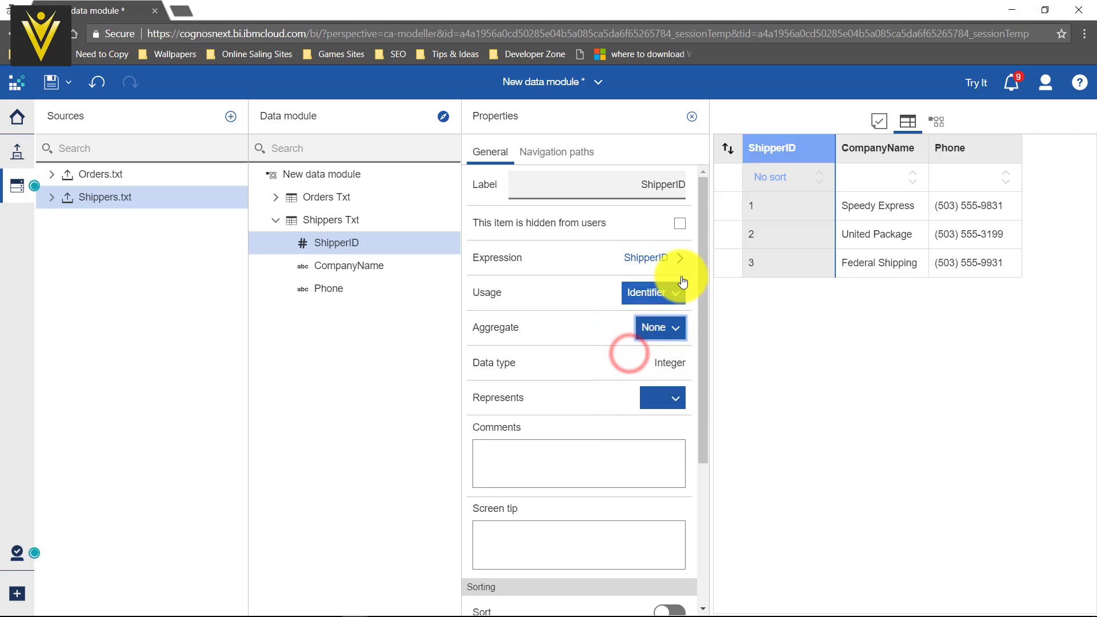
Step: Review the general properties of the CompanyName and Phone columns and collapse the Shippers Txt table
{"action": "left_click", "coordinate": [365, 275]}
{"action": "left_click", "coordinate": [347, 293]}
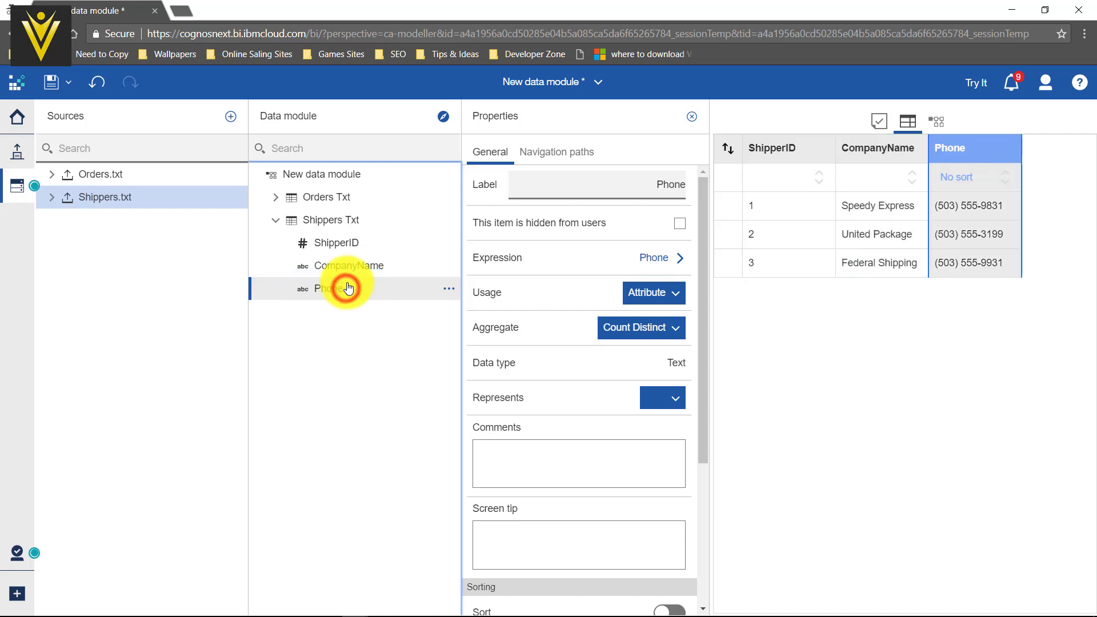
{"action": "left_click", "coordinate": [359, 274]}
{"action": "left_click", "coordinate": [346, 290]}
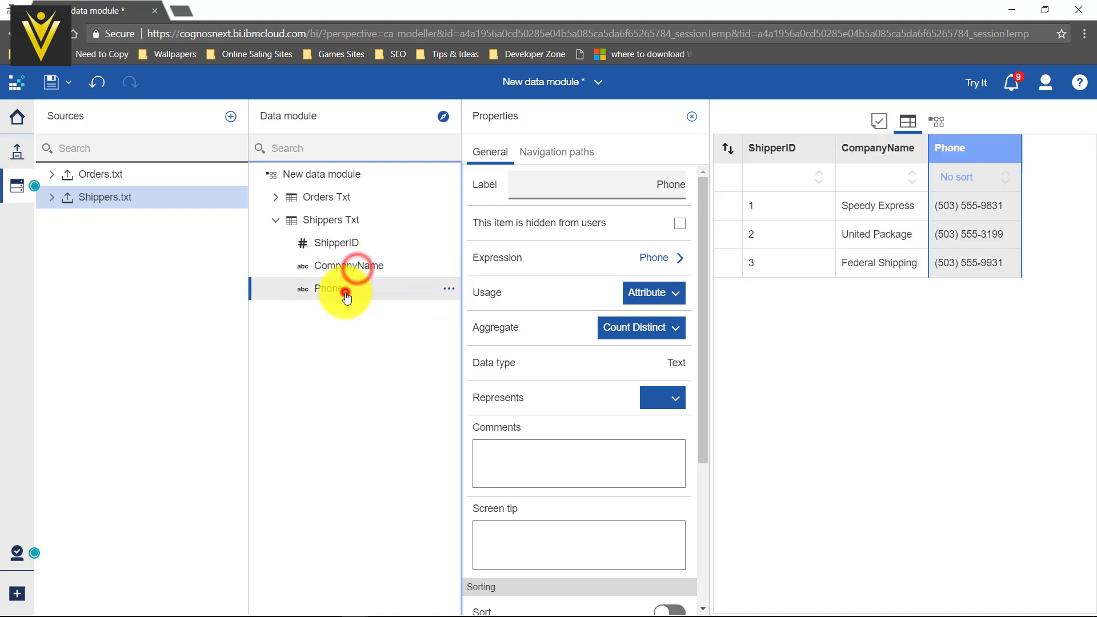
{"action": "left_click", "coordinate": [275, 220]}
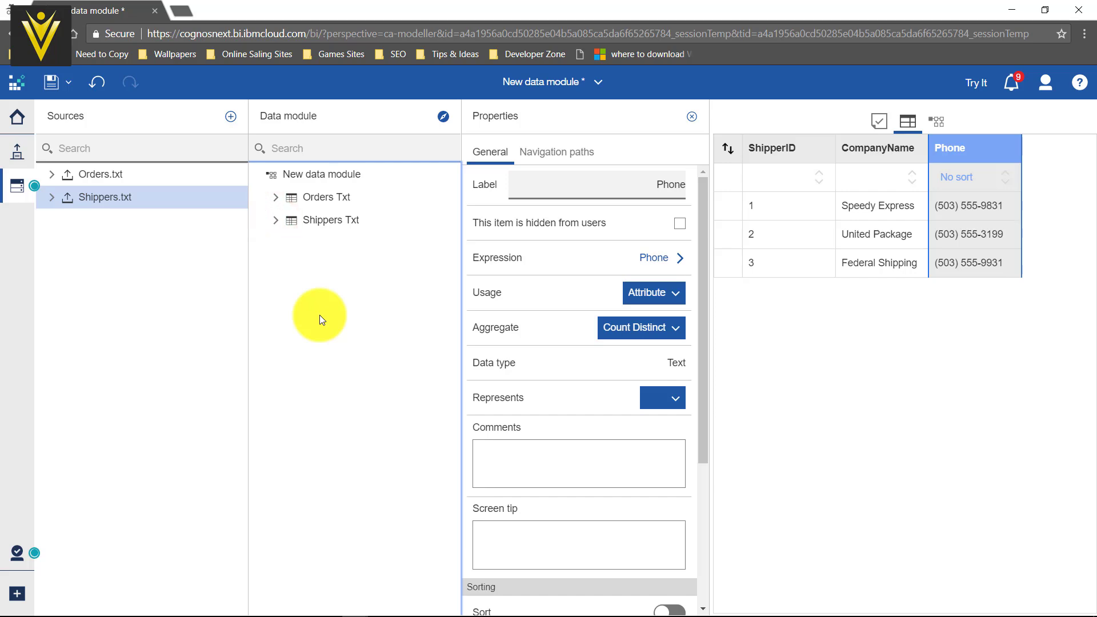
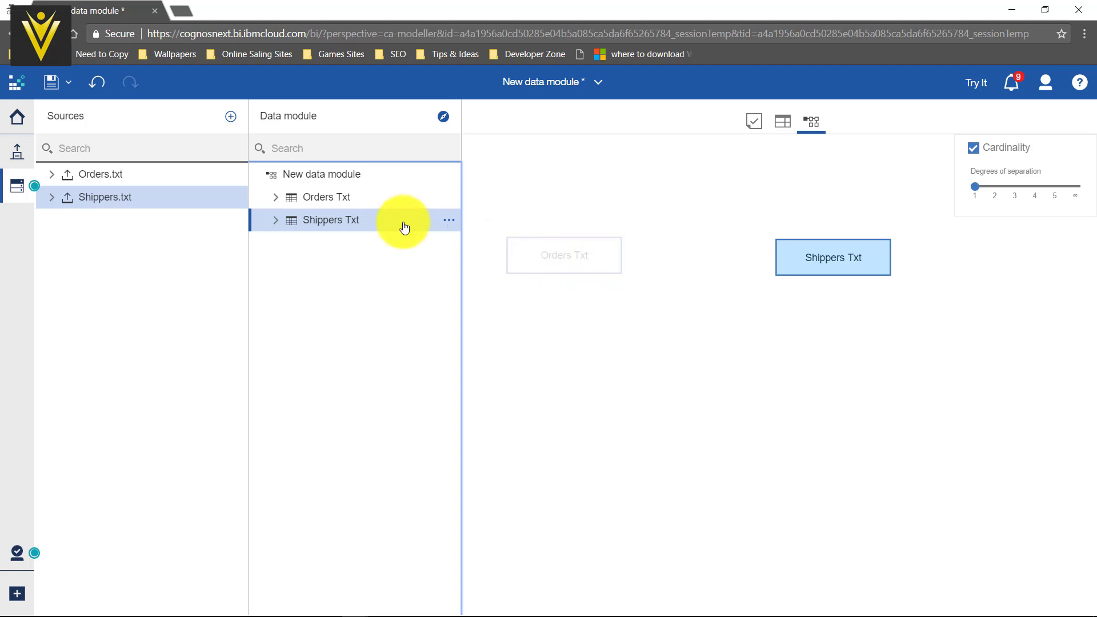
Step: Check which actions are offered for the Orders Txt and Shippers Txt tables, including creating a relationship
{"action": "left_click", "coordinate": [350, 198]}
{"action": "left_click", "coordinate": [560, 245]}
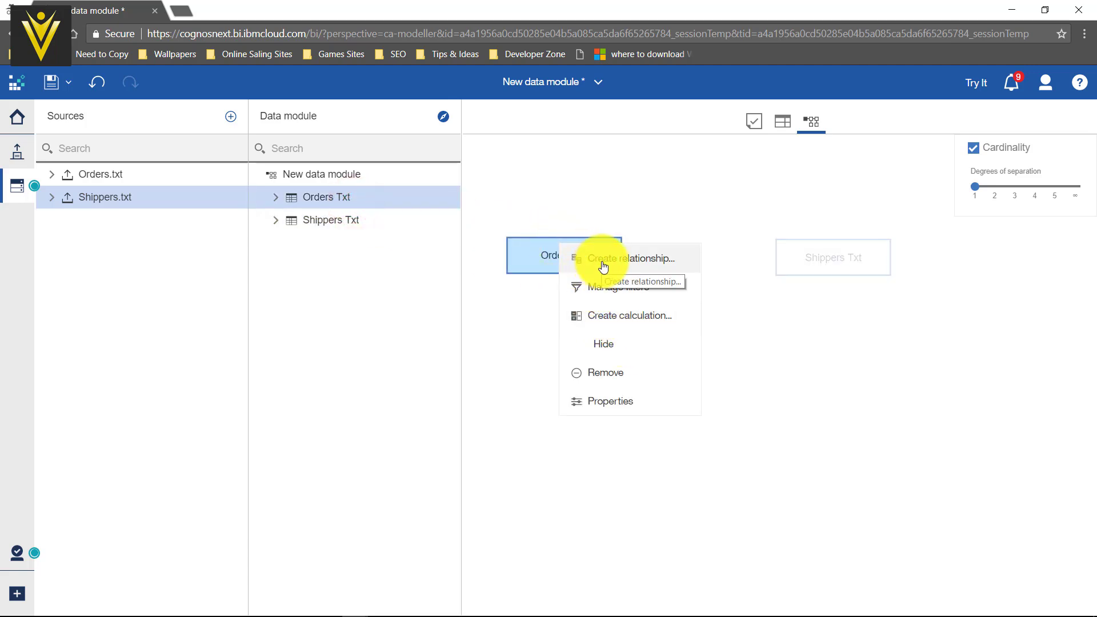
{"action": "right_click", "coordinate": [301, 221]}
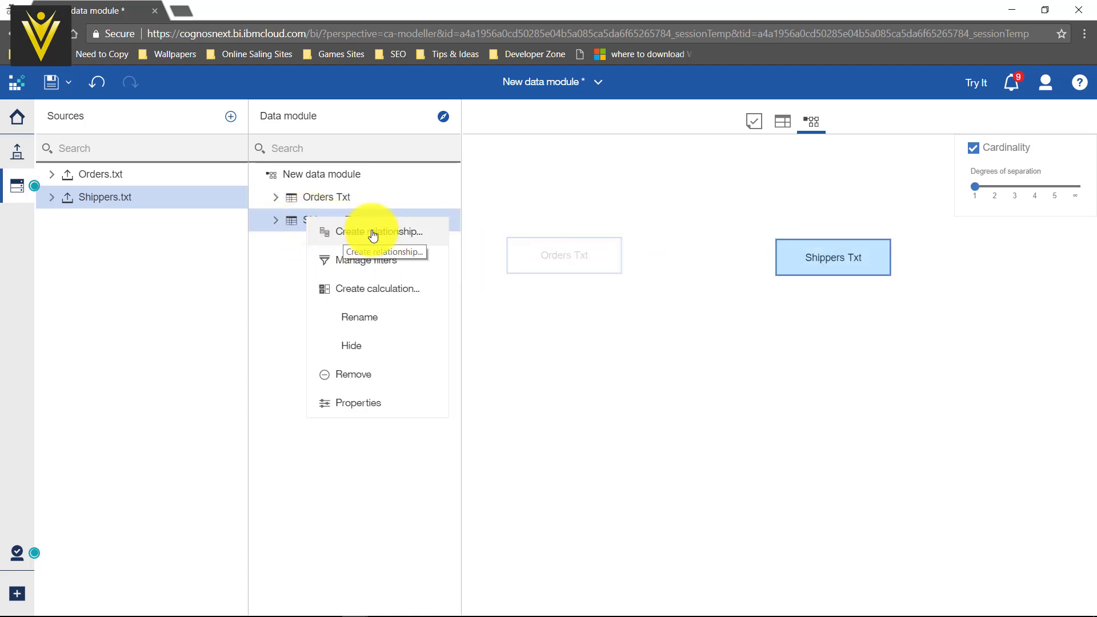
{"action": "left_click", "coordinate": [585, 364]}
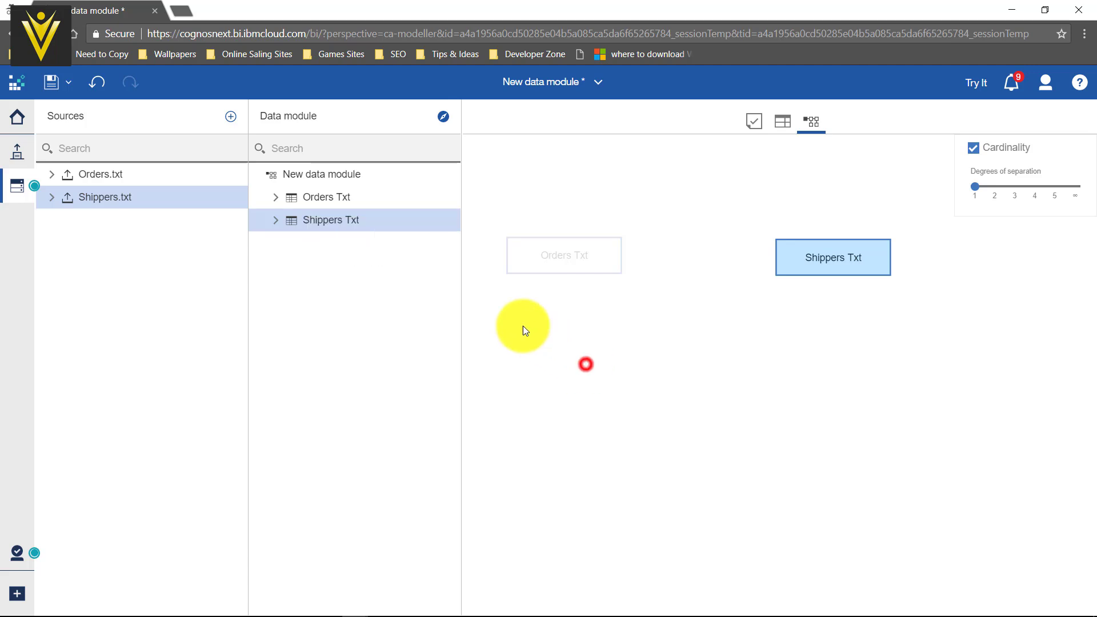
{"action": "right_click", "coordinate": [450, 226]}
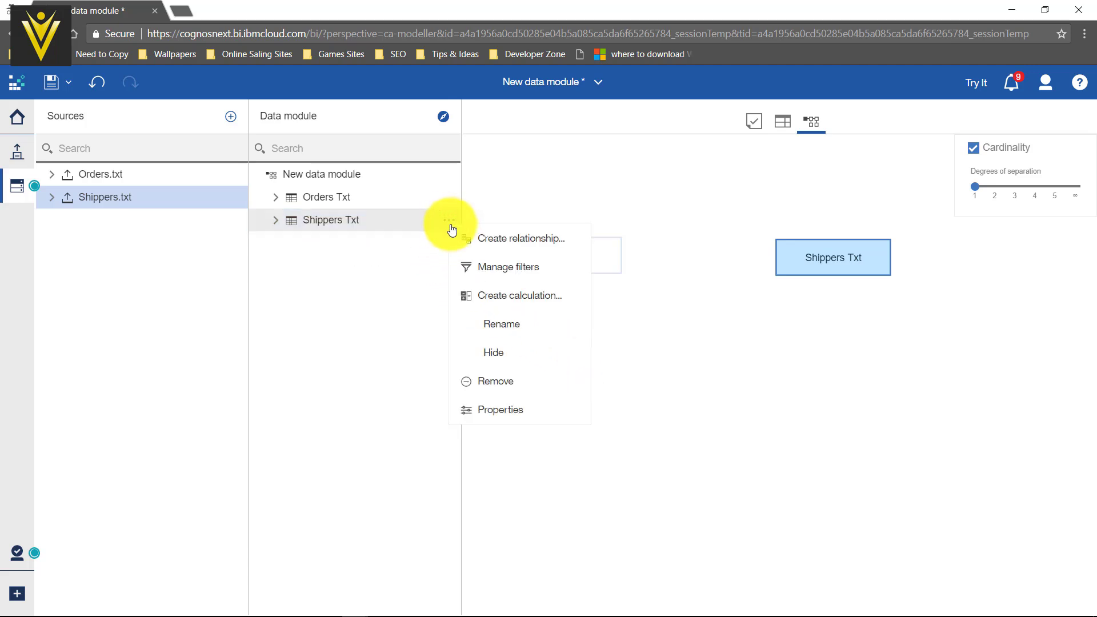
{"action": "left_click", "coordinate": [528, 250]}
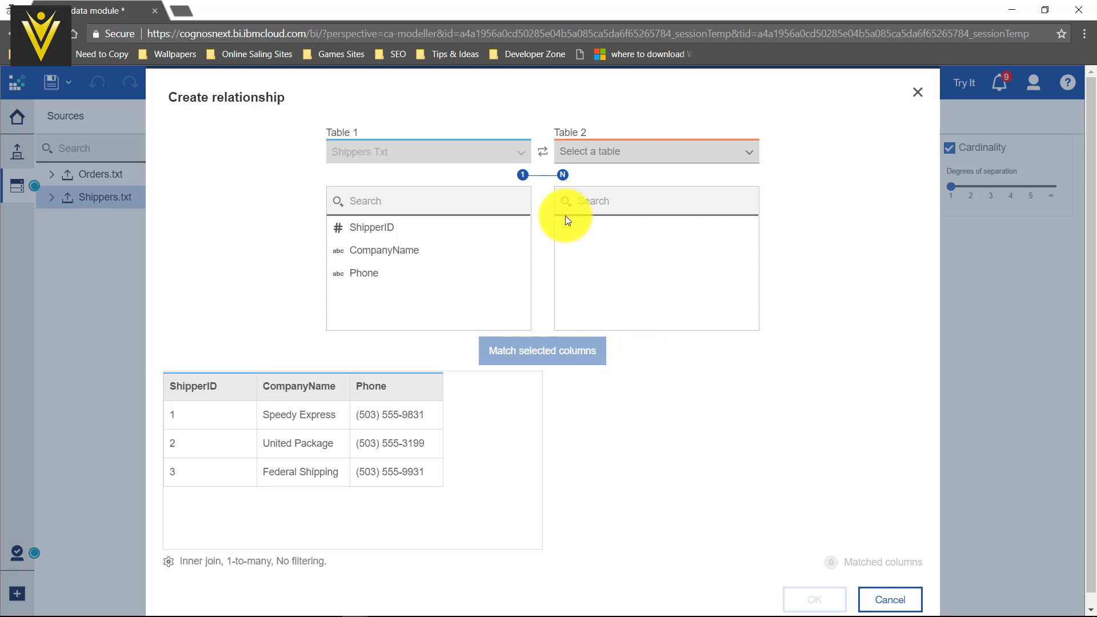
{"action": "left_click", "coordinate": [394, 153]}
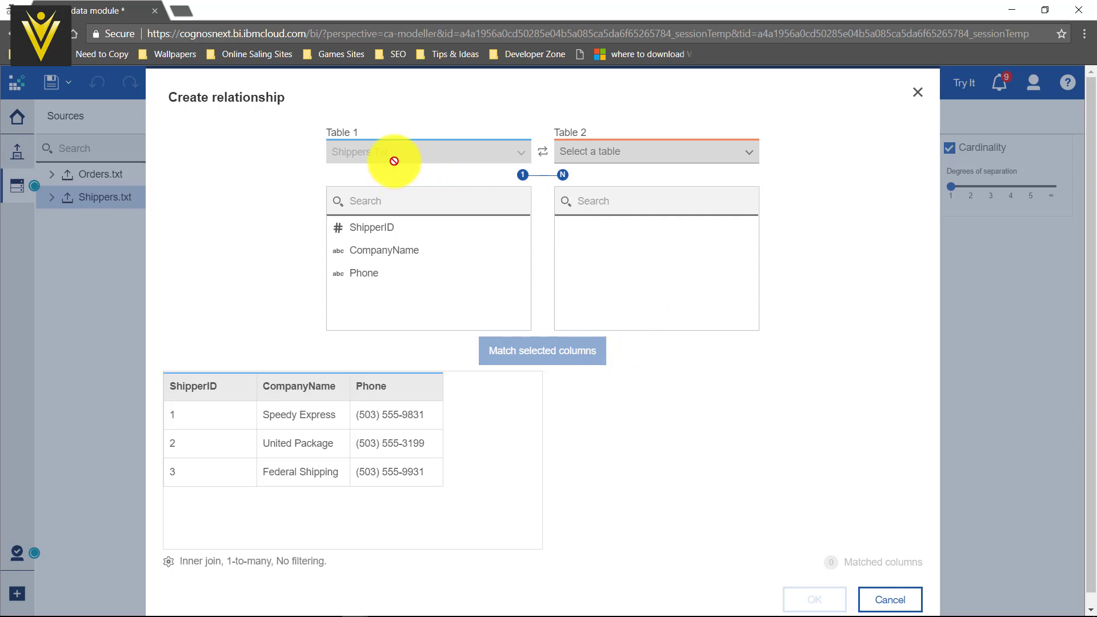
{"action": "left_click", "coordinate": [373, 232]}
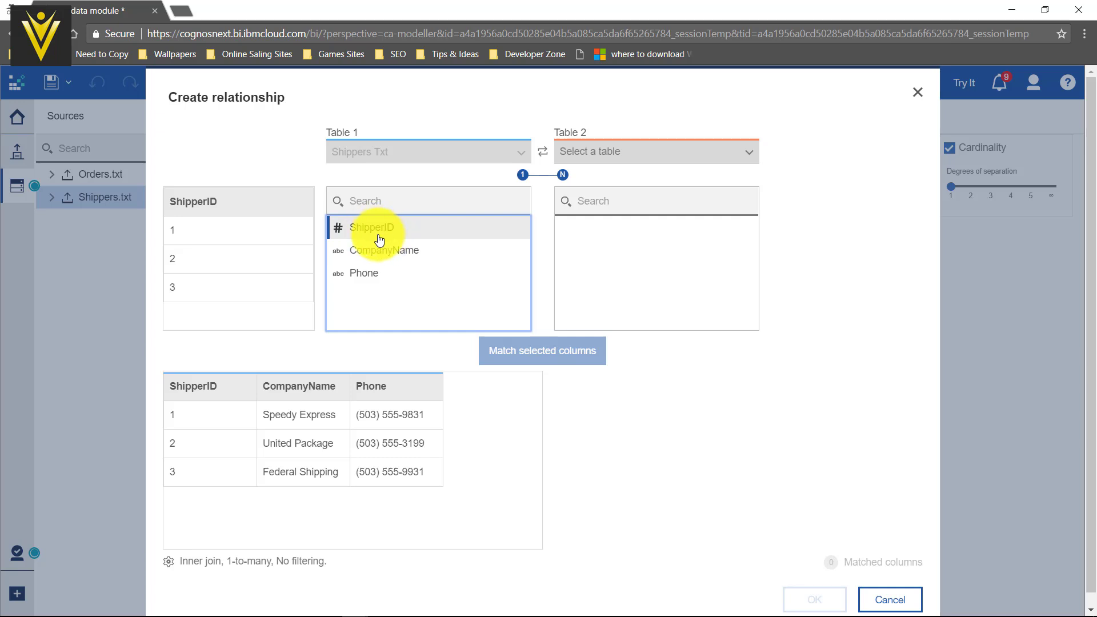
{"action": "left_click", "coordinate": [632, 152]}
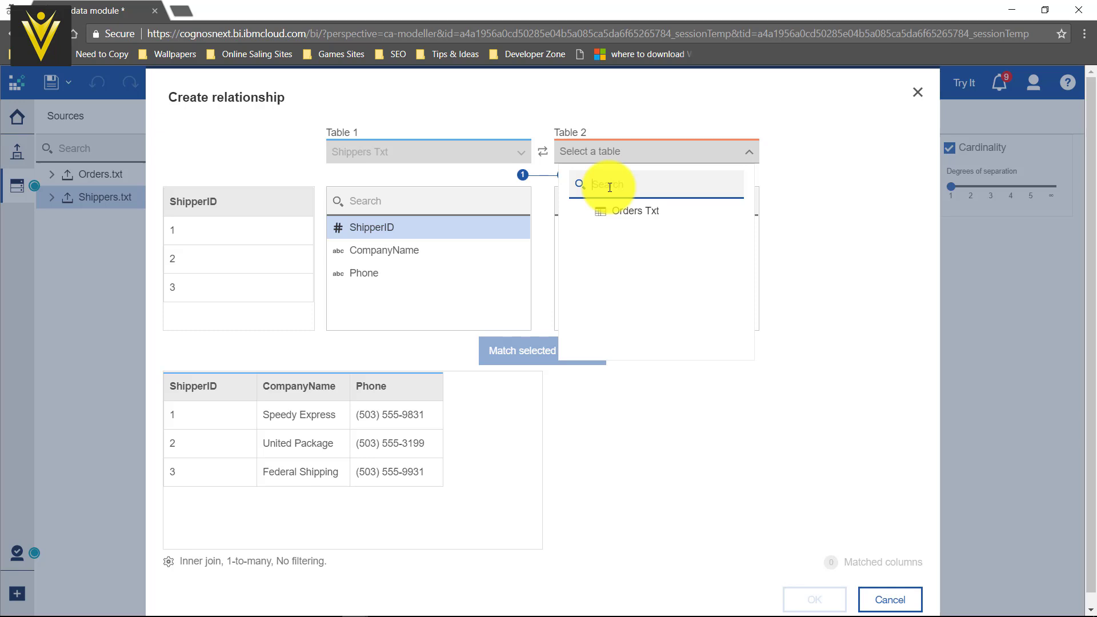
{"action": "left_click", "coordinate": [624, 218]}
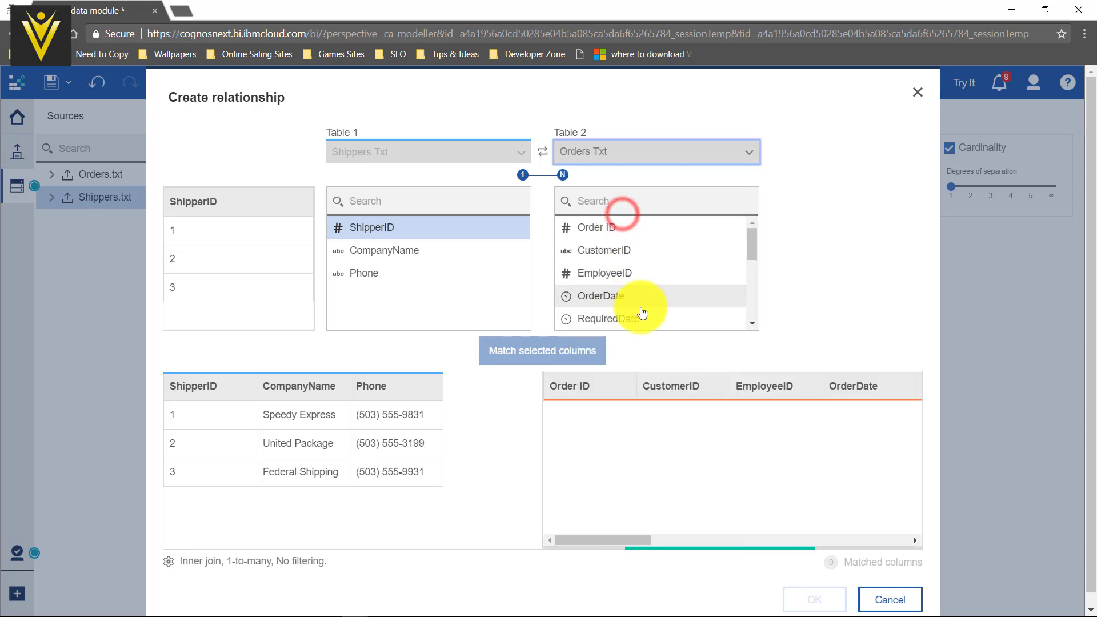
{"action": "left_click", "coordinate": [591, 231]}
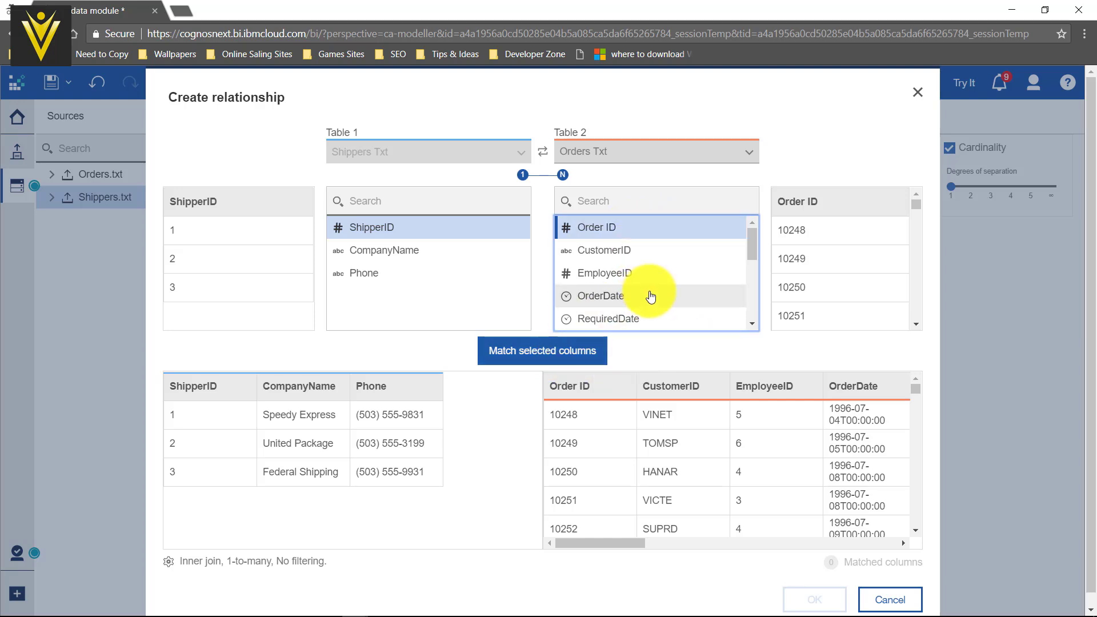
{"action": "scroll", "coordinate": [651, 297], "scroll_direction": "down", "scroll_amount": 4}
{"action": "scroll", "coordinate": [652, 296], "scroll_direction": "up", "scroll_amount": 2}
{"action": "scroll", "coordinate": [628, 292], "scroll_direction": "down", "scroll_amount": 1}
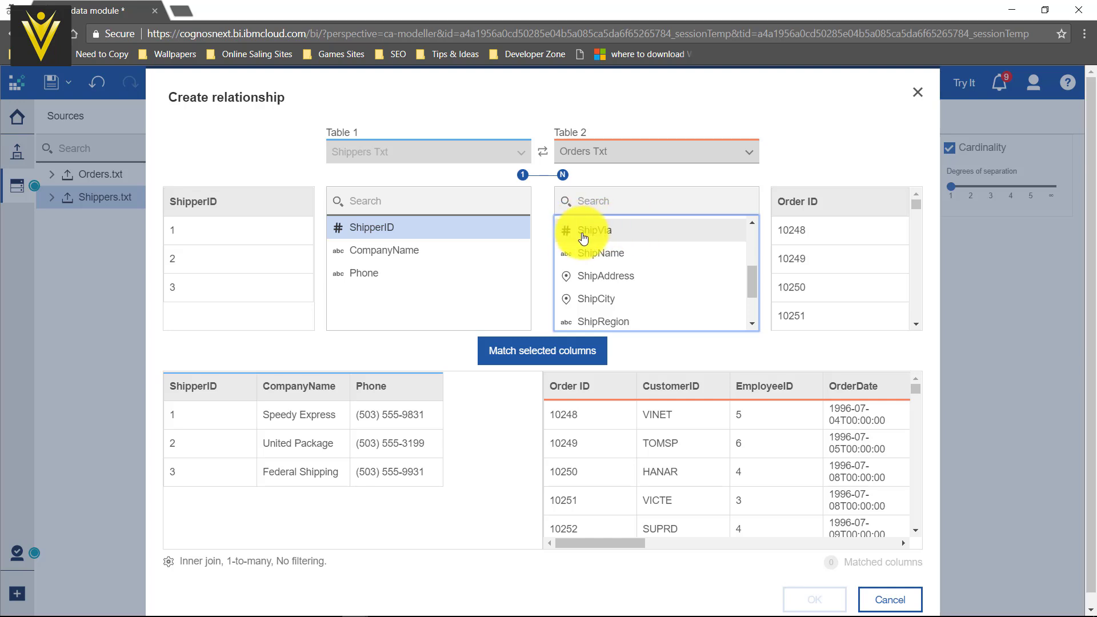
{"action": "left_click", "coordinate": [918, 92]}
Step: Rename the ShipVia column of Orders Txt to ShipperID and expand the Shippers Txt table
{"action": "left_click", "coordinate": [275, 196]}
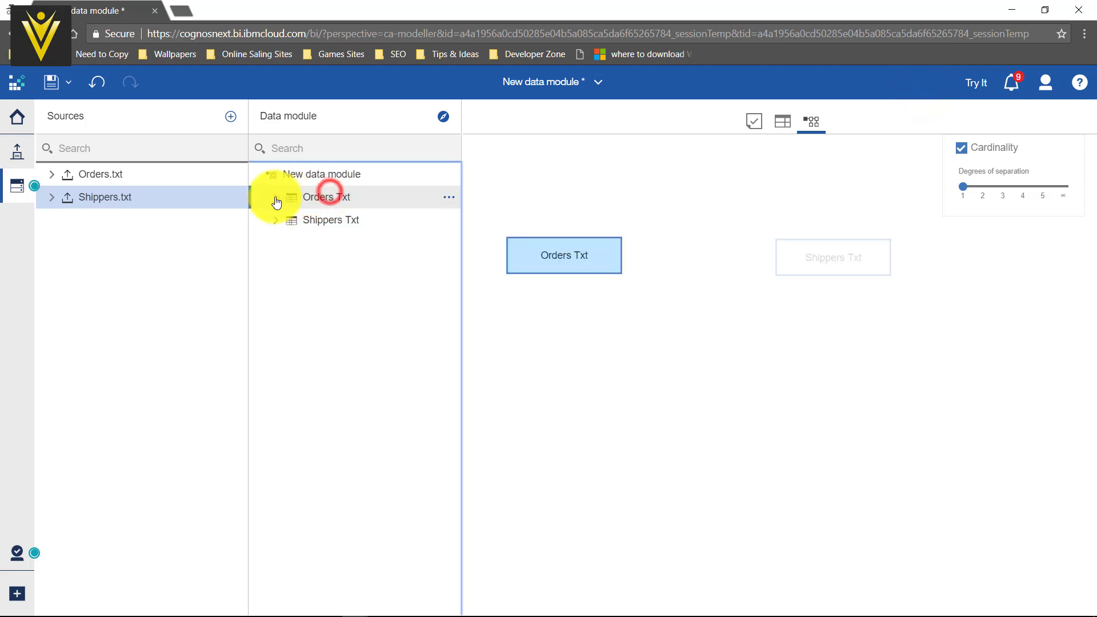
{"action": "left_click", "coordinate": [337, 357]}
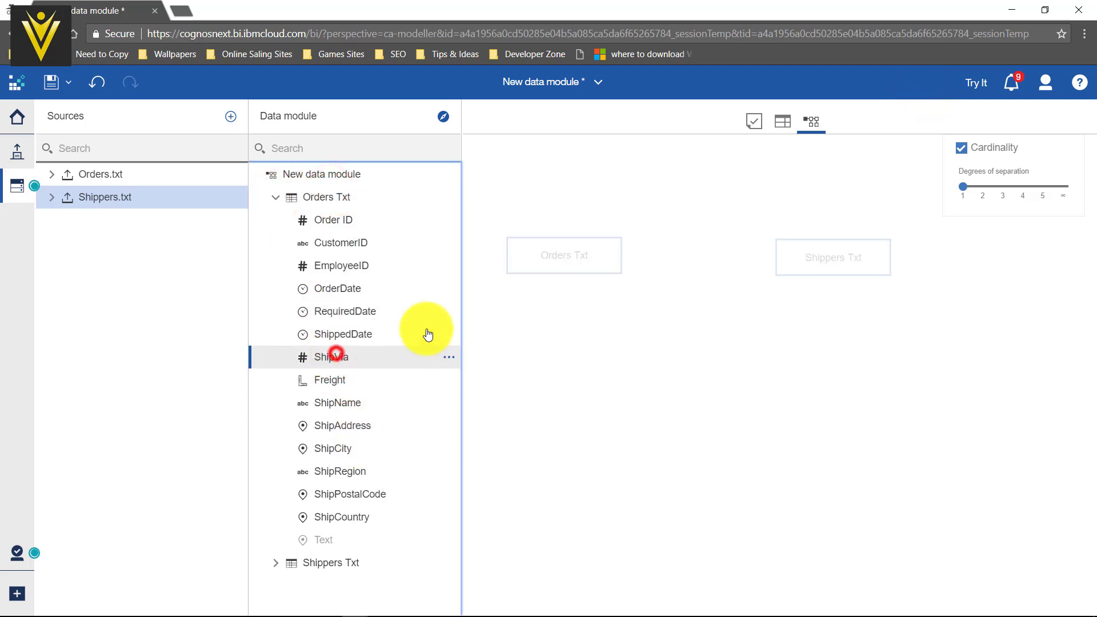
{"action": "left_click", "coordinate": [450, 357]}
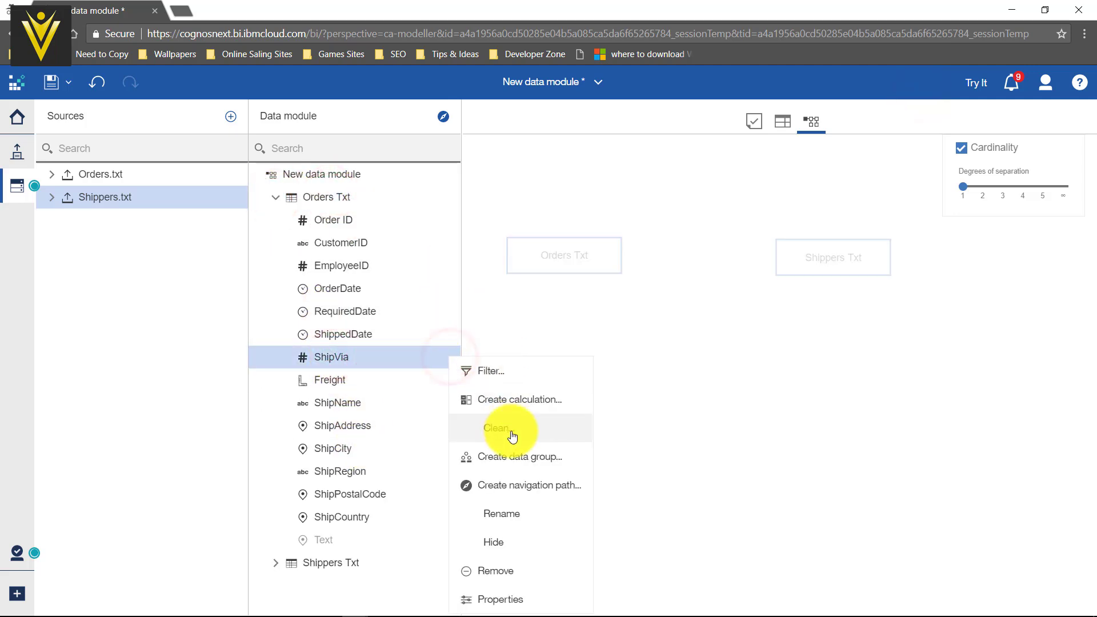
{"action": "left_click", "coordinate": [508, 517]}
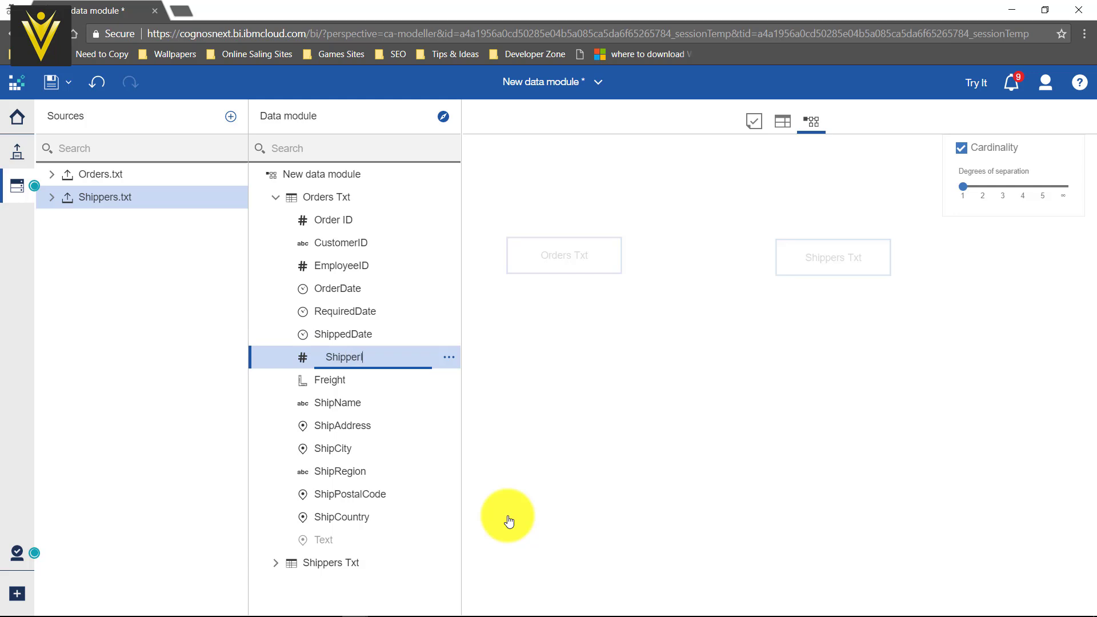
{"action": "key", "text": "Return"}
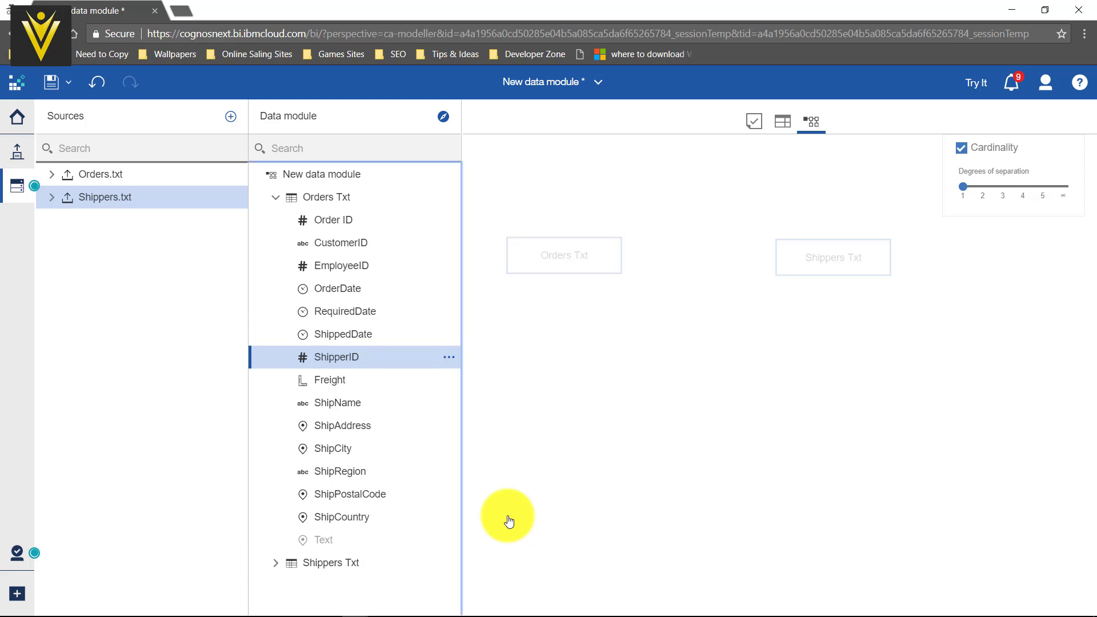
{"action": "left_click", "coordinate": [276, 564]}
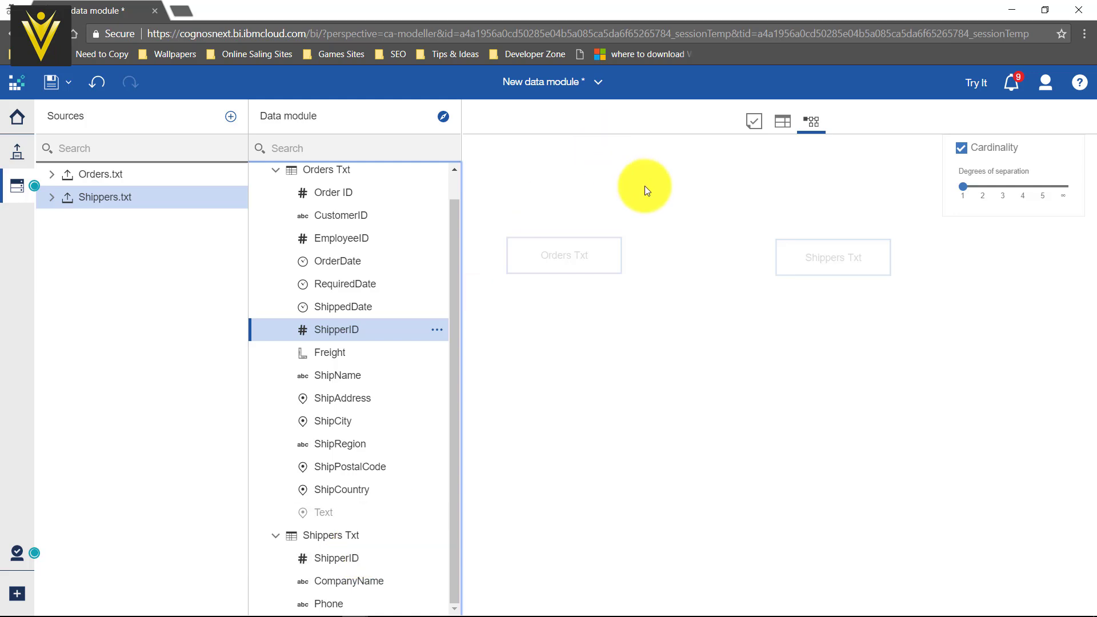
Step: Start a new relationship from the Orders Txt table and, filtering its columns by "Ship", select ShipperID
{"action": "scroll", "coordinate": [342, 305], "scroll_direction": "up", "scroll_amount": 1}
{"action": "left_click", "coordinate": [318, 197]}
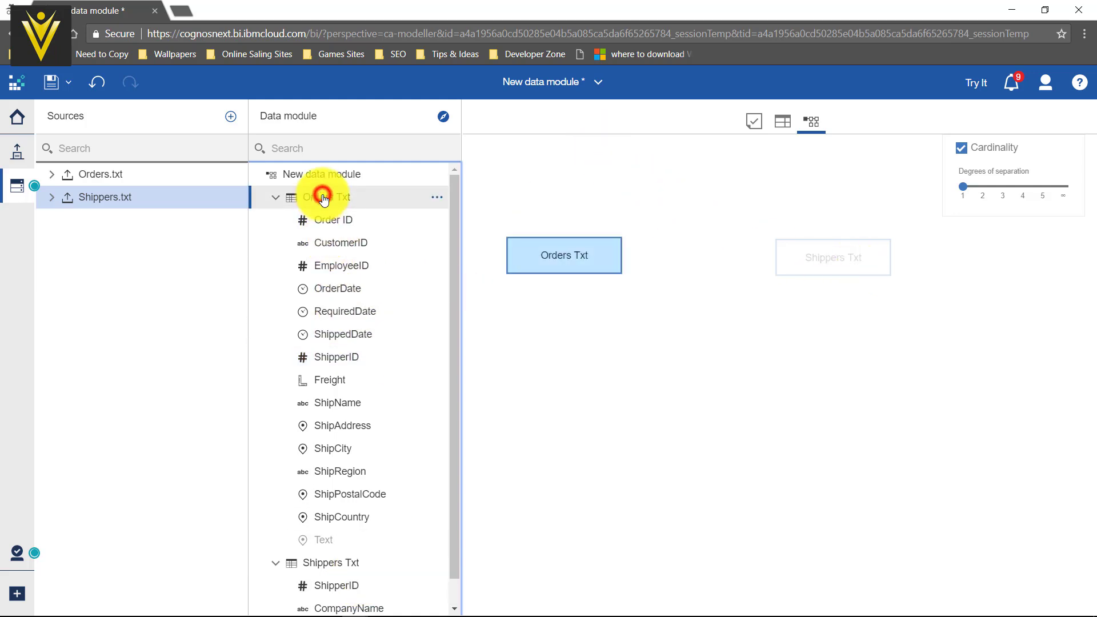
{"action": "right_click", "coordinate": [319, 197]}
{"action": "left_click", "coordinate": [350, 208]}
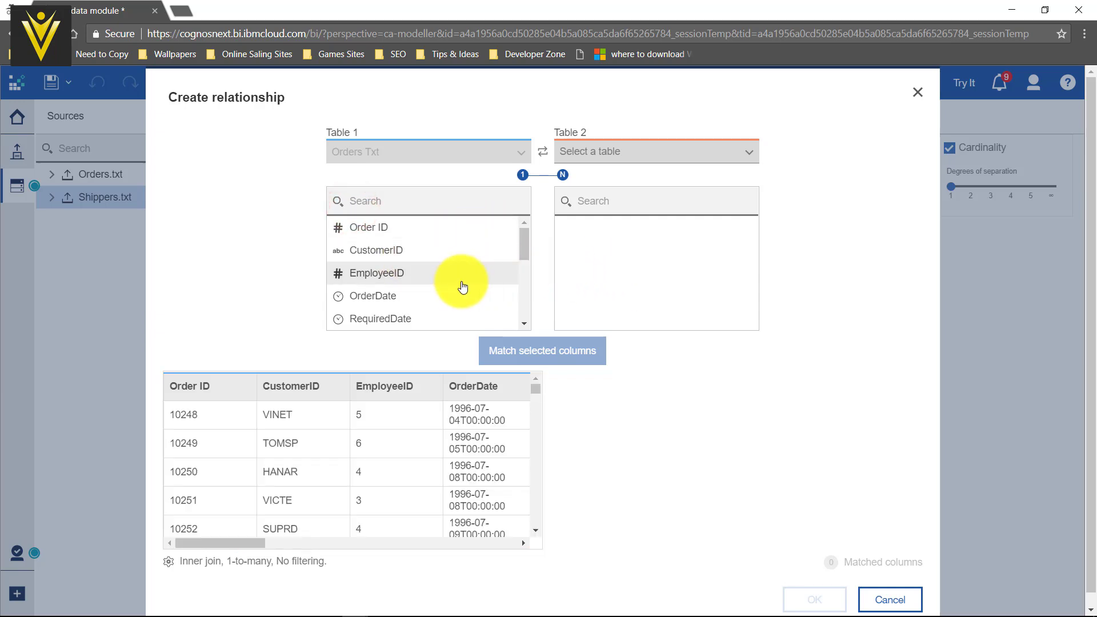
{"action": "left_click", "coordinate": [367, 201]}
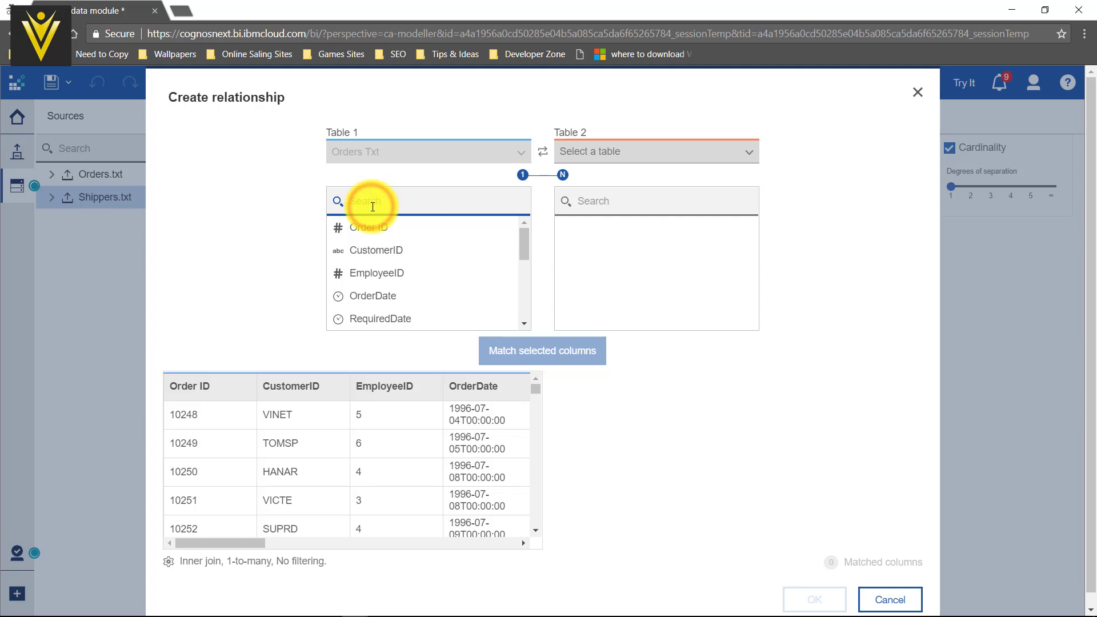
{"action": "type", "text": "Sh"}
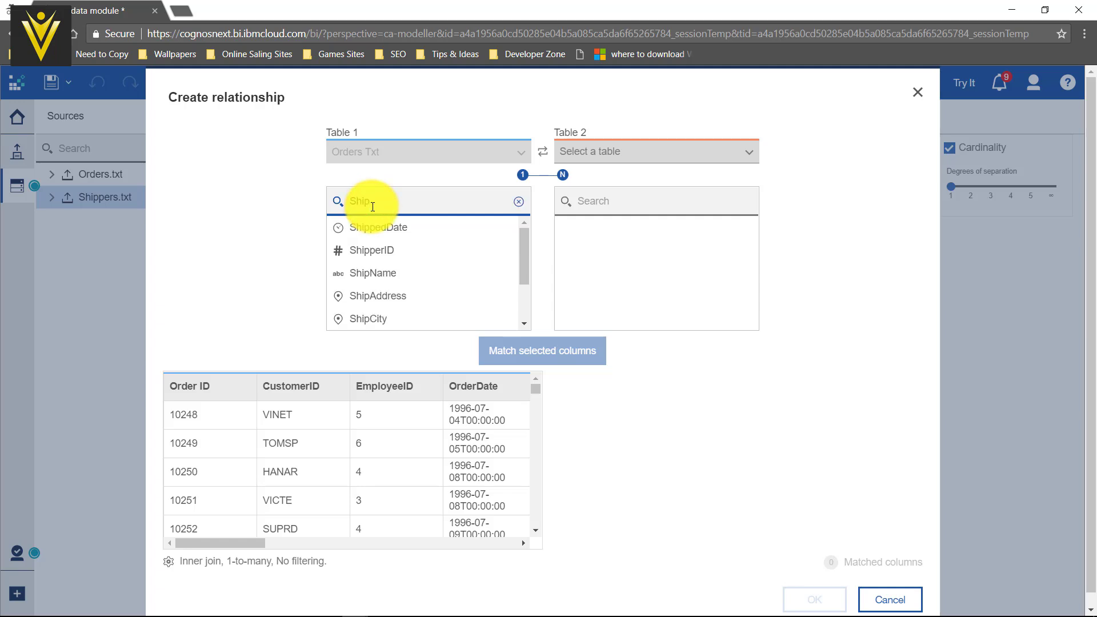
{"action": "type", "text": "ip"}
{"action": "left_click", "coordinate": [372, 250]}
Step: Choose Shippers Txt as the second table and match its ShipperID column with the ShipperID column of Orders Txt
{"action": "left_click", "coordinate": [606, 200]}
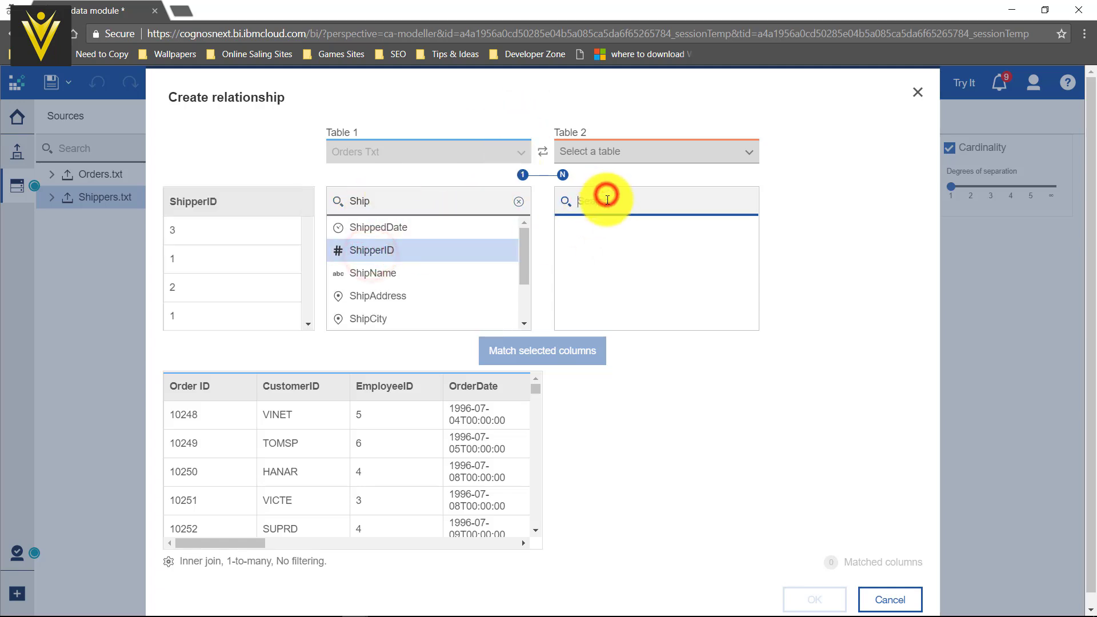
{"action": "left_click", "coordinate": [607, 151]}
{"action": "left_click", "coordinate": [614, 209]}
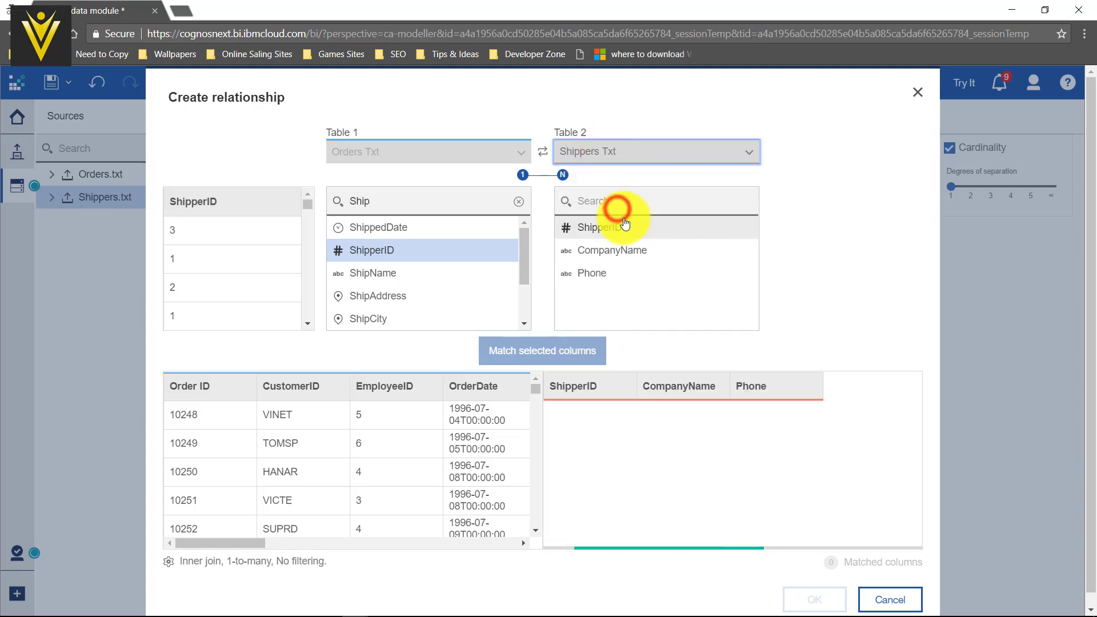
{"action": "left_click", "coordinate": [622, 227]}
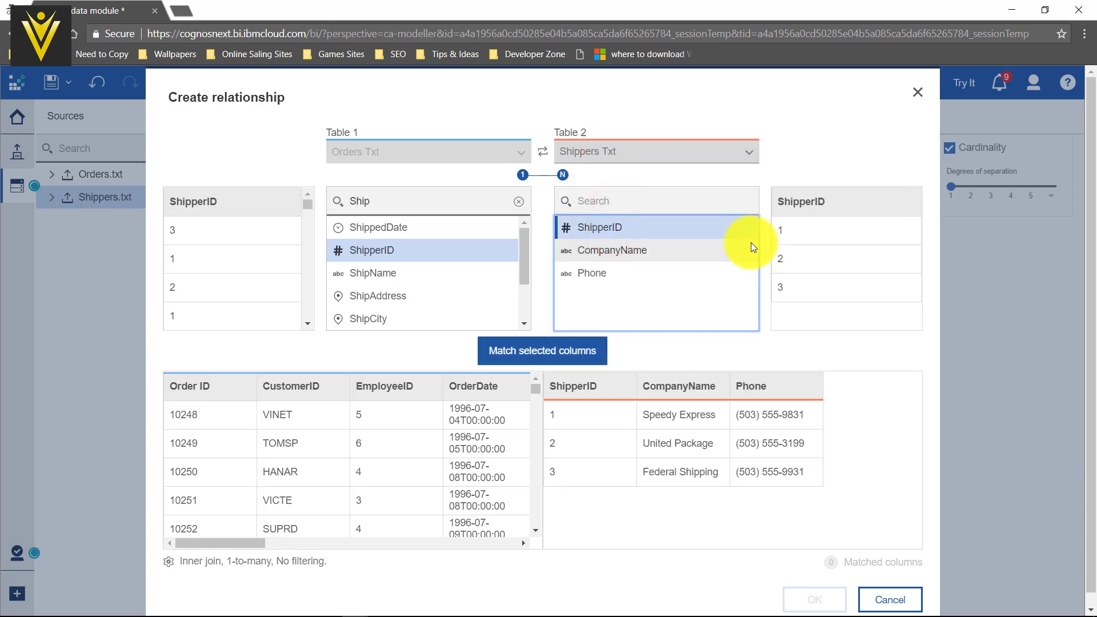
{"action": "left_click", "coordinate": [538, 356]}
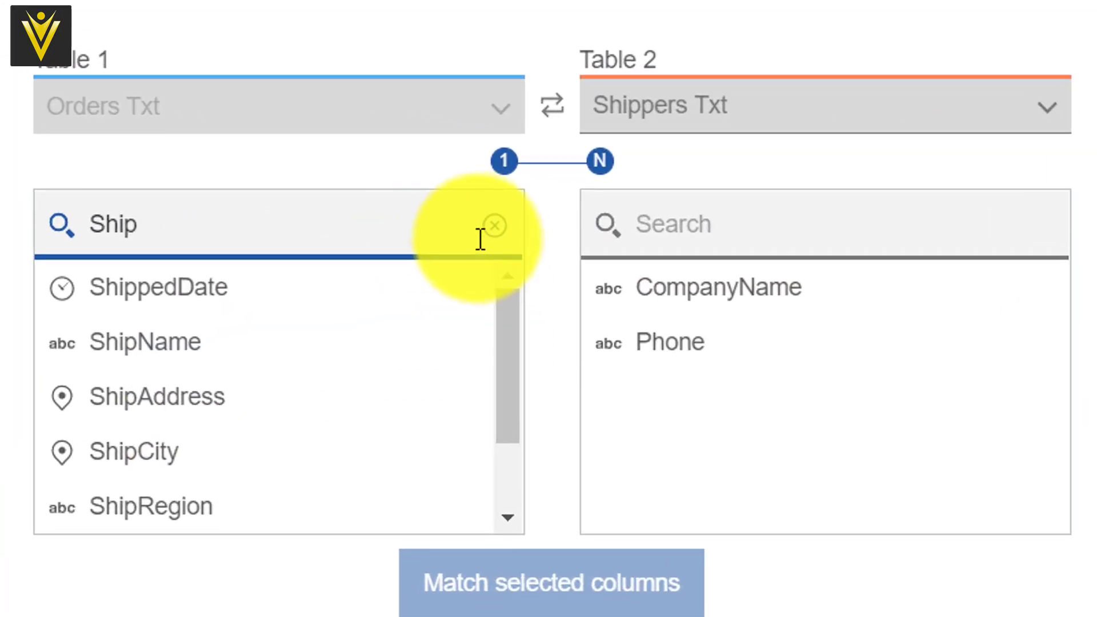
Step: Clear the column filter of Orders Txt and set the relationship's cardinality to Many-to-1
{"action": "left_click", "coordinate": [509, 210]}
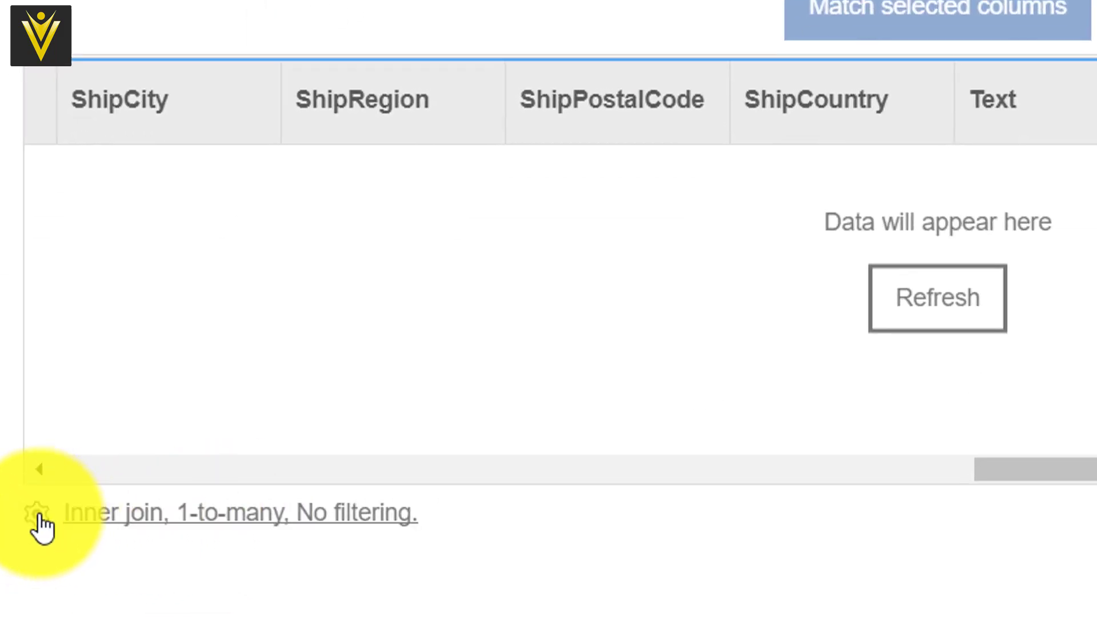
{"action": "left_click", "coordinate": [40, 516]}
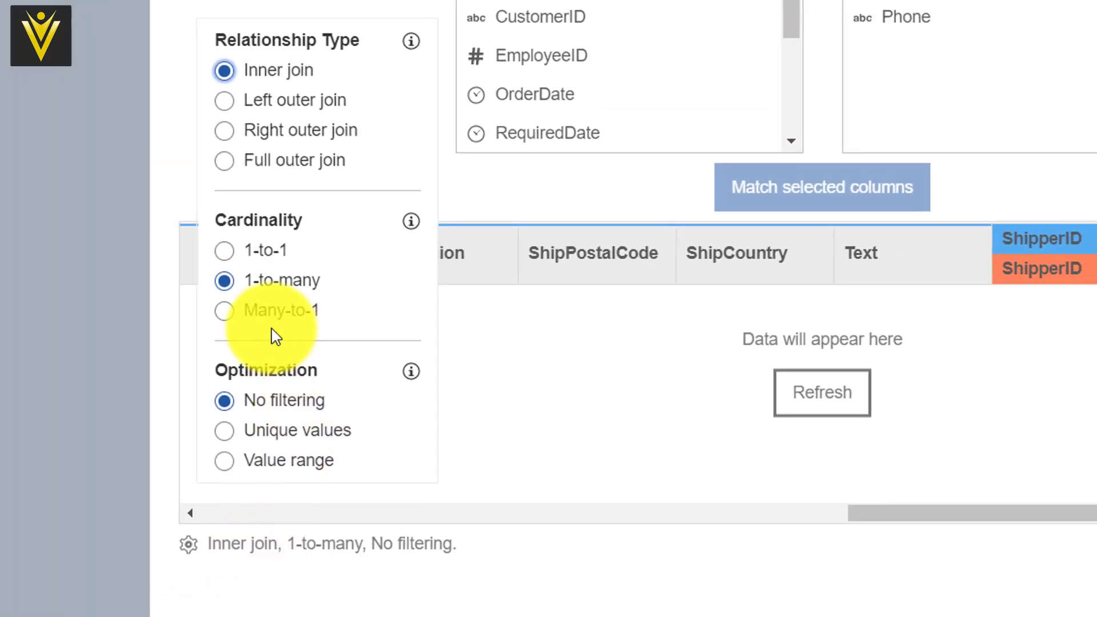
{"action": "left_click", "coordinate": [229, 315]}
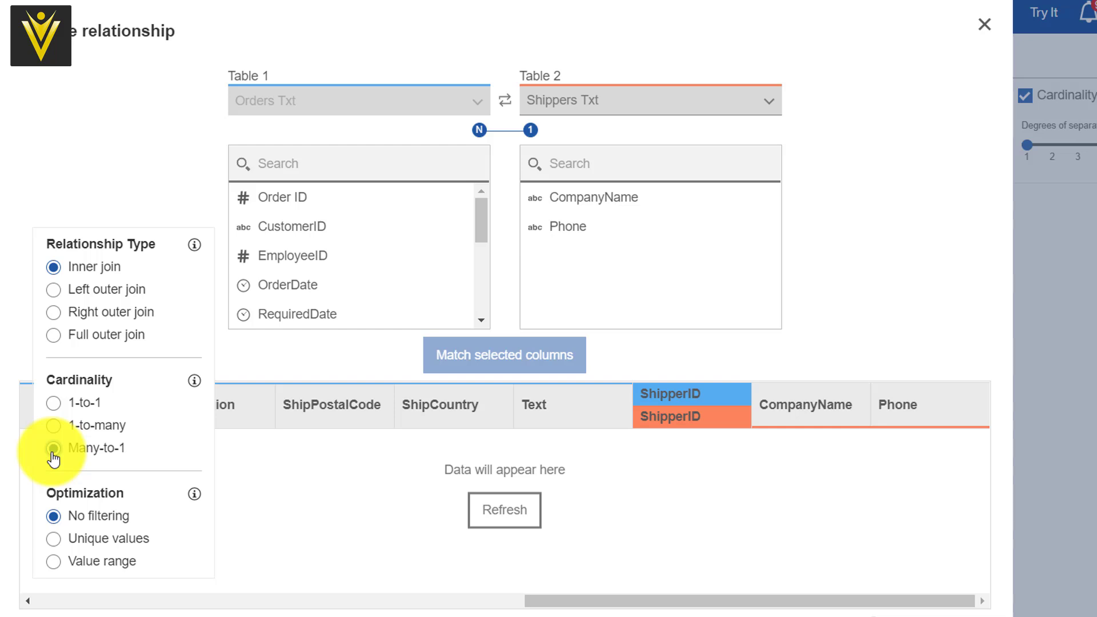
Step: Try the left, right and full outer join relationship types and return to Inner join
{"action": "left_click", "coordinate": [89, 293]}
{"action": "left_click", "coordinate": [100, 315]}
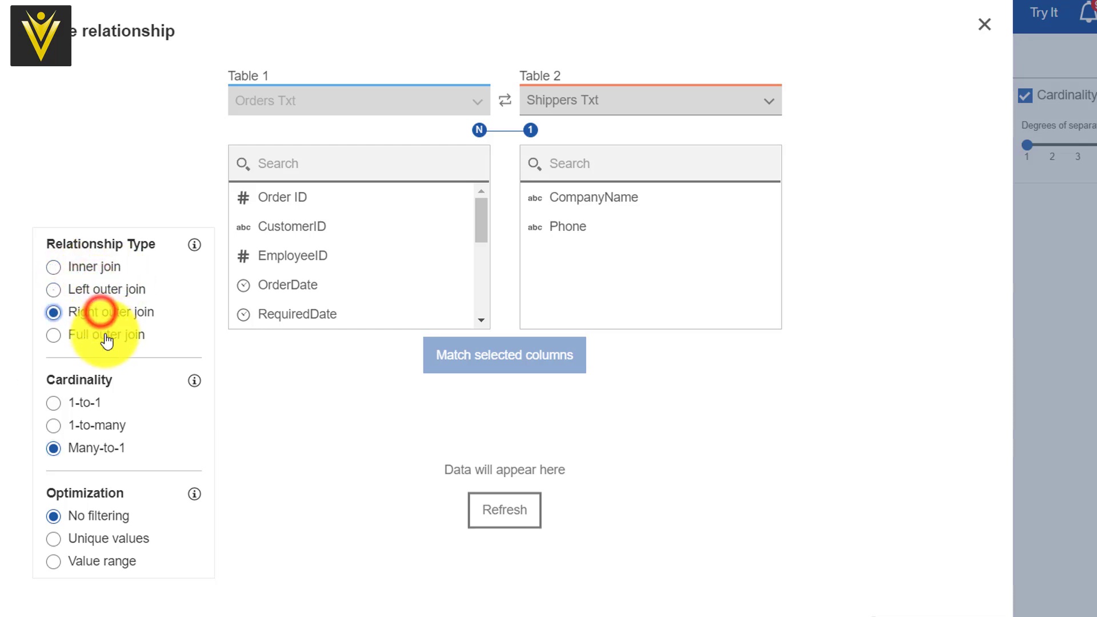
{"action": "left_click", "coordinate": [106, 338]}
{"action": "left_click", "coordinate": [98, 274]}
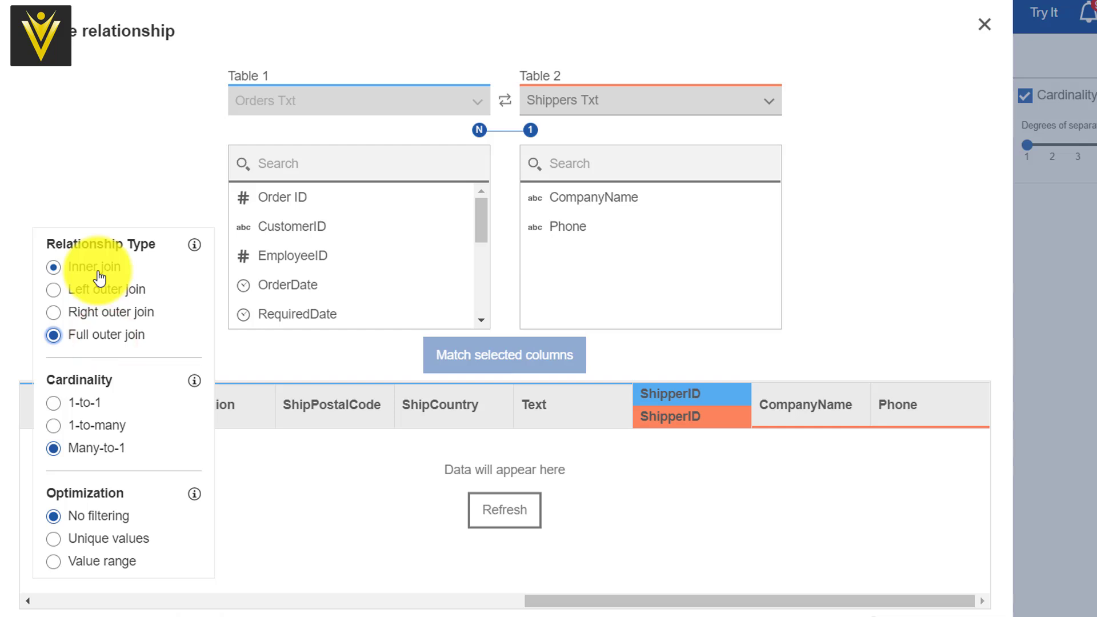
{"action": "left_click", "coordinate": [100, 278]}
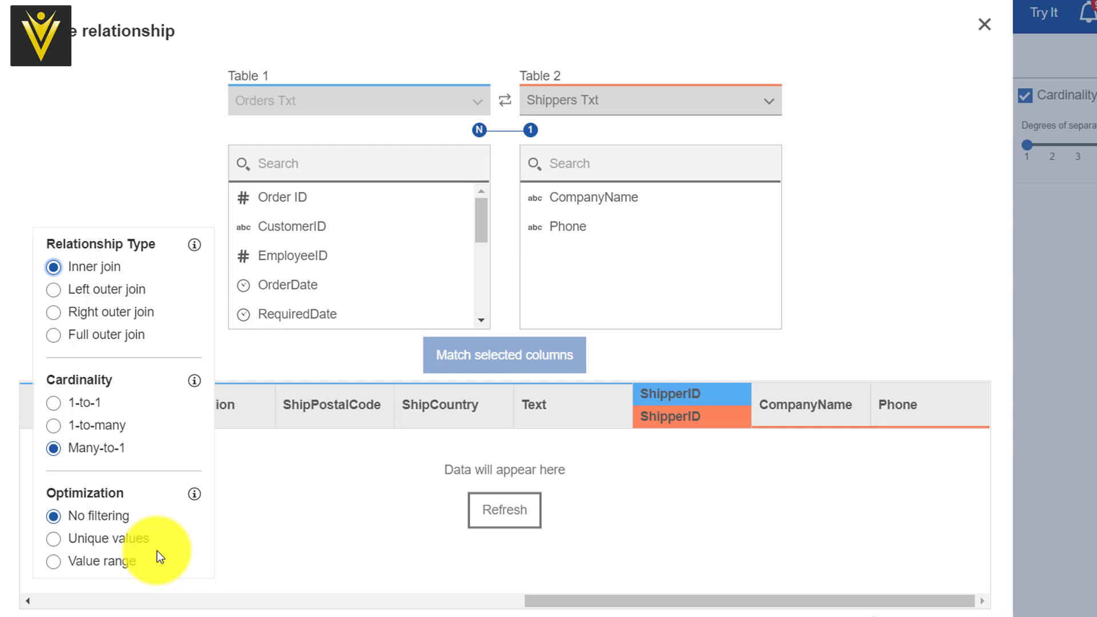
Step: Read the explanations of the relationship options and create the relationship between Orders Txt and Shippers Txt
{"action": "mouse_move", "coordinate": [197, 499]}
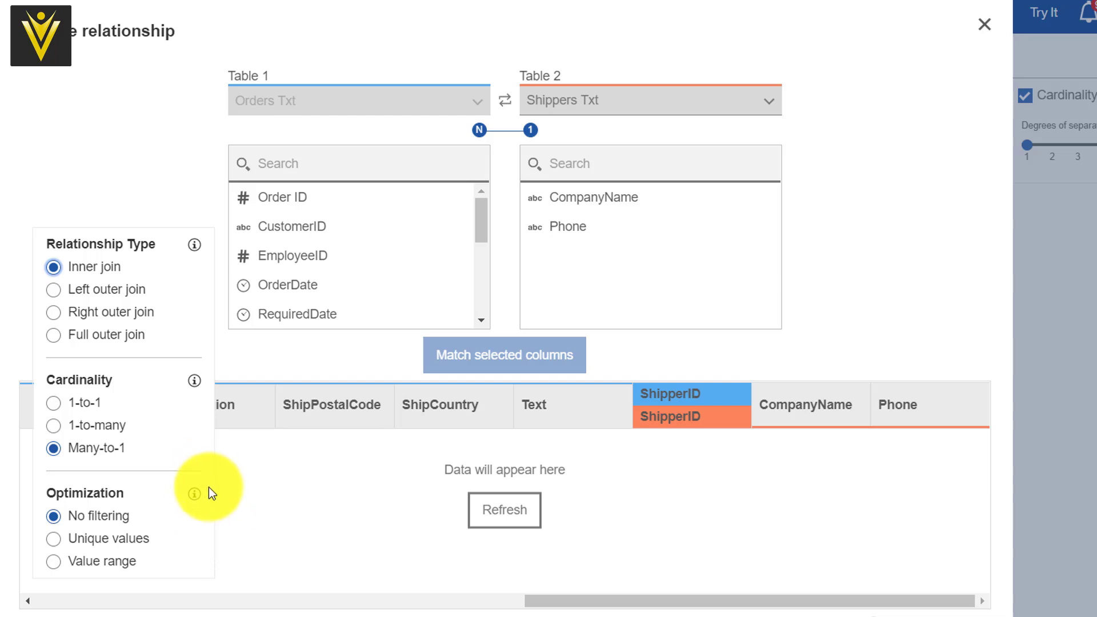
{"action": "mouse_move", "coordinate": [195, 385]}
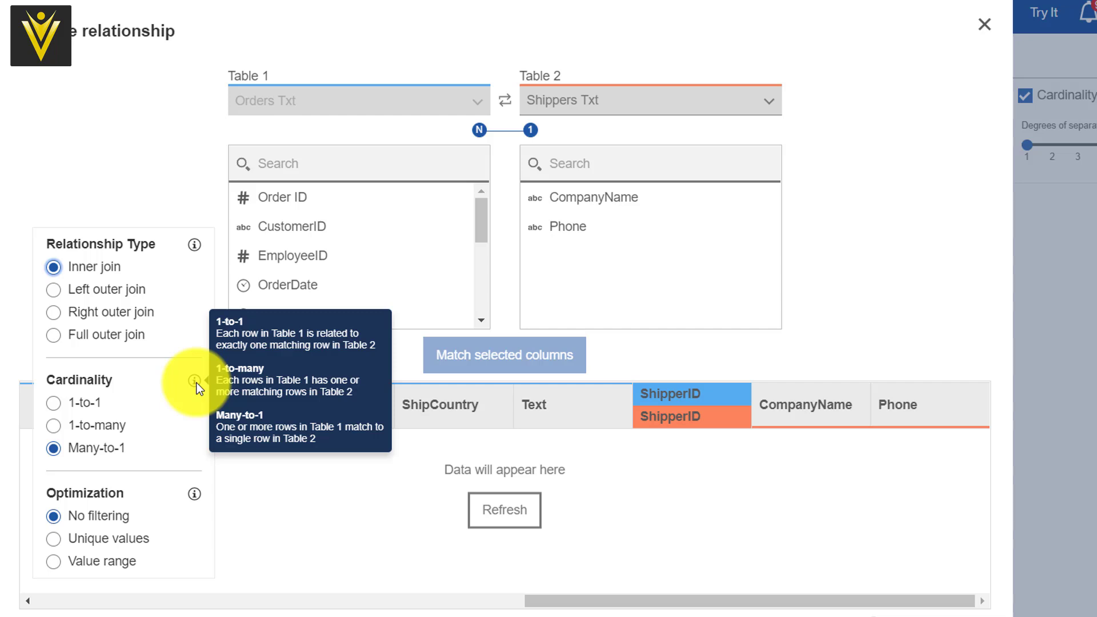
{"action": "mouse_move", "coordinate": [198, 245]}
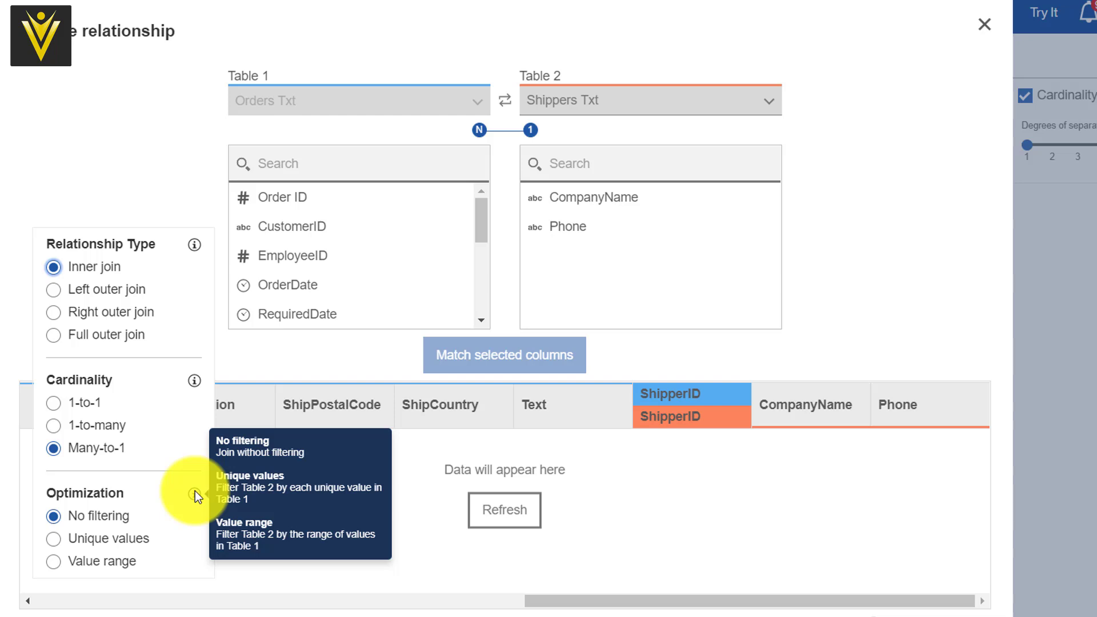
{"action": "left_click", "coordinate": [376, 588]}
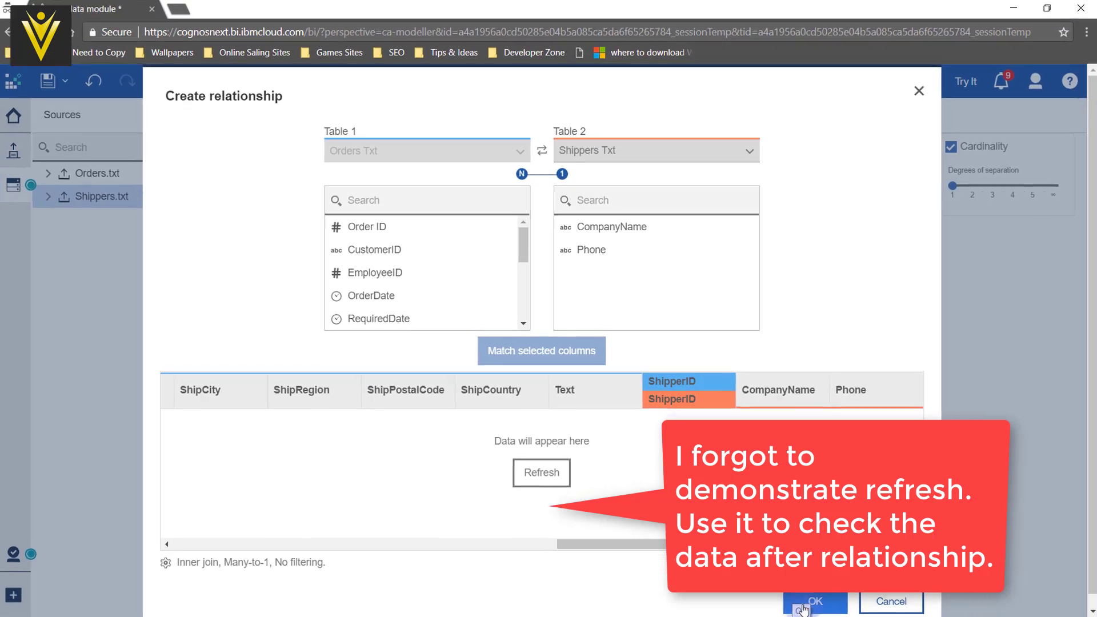
{"action": "left_click", "coordinate": [815, 599]}
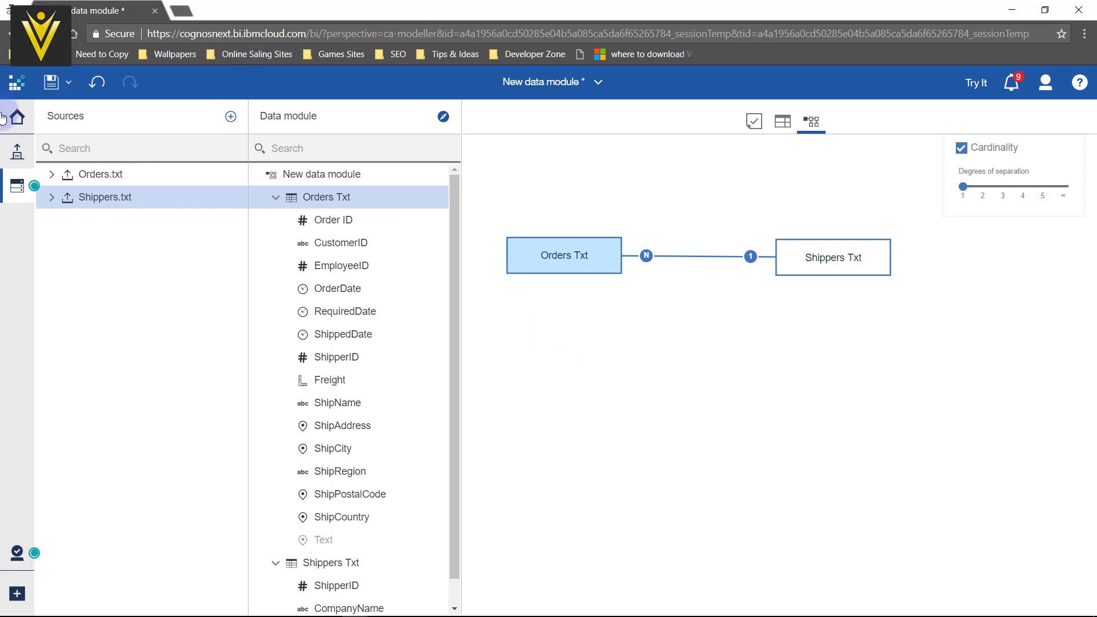
Step: Start saving the data module to My content and create a folder there named "Data Modles"
{"action": "left_click", "coordinate": [51, 83]}
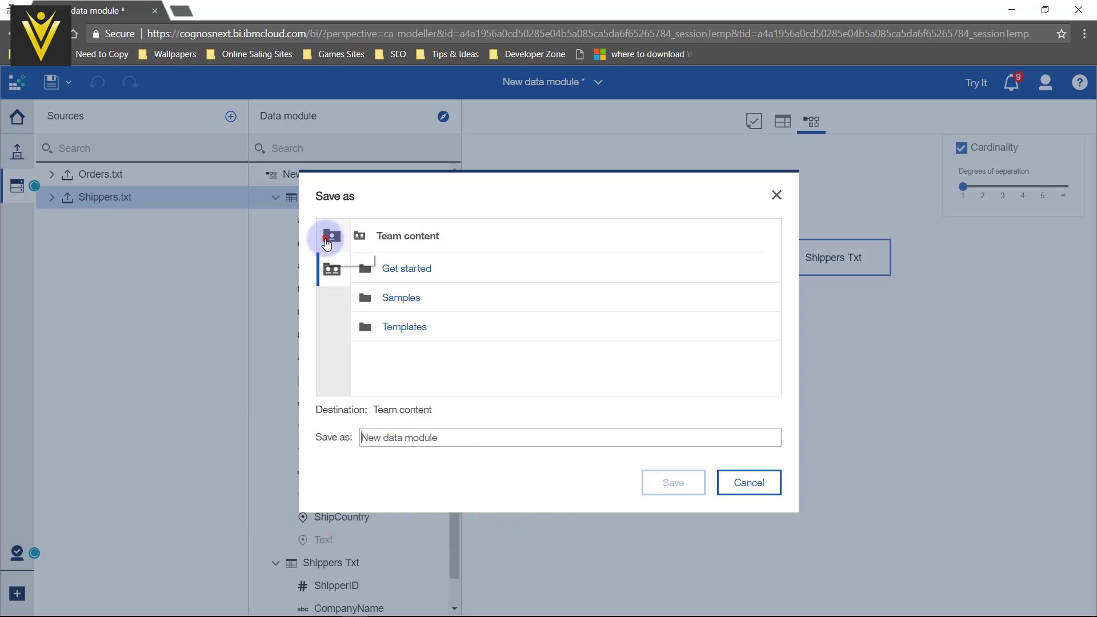
{"action": "left_click", "coordinate": [329, 239]}
{"action": "left_click", "coordinate": [452, 436]}
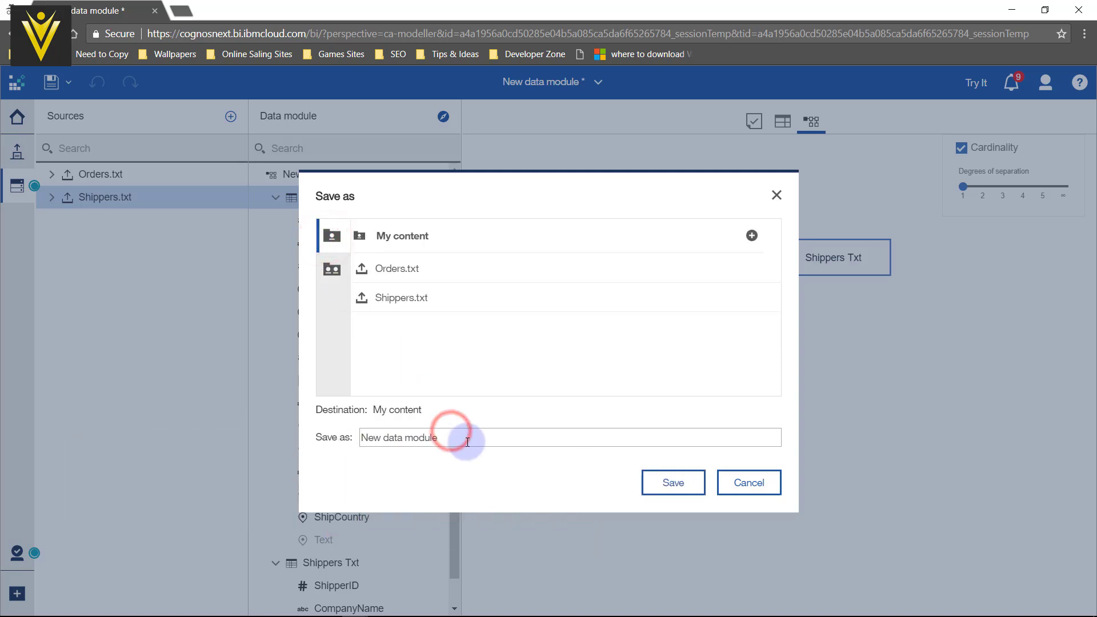
{"action": "left_click_drag", "start_coordinate": [466, 441], "coordinate": [351, 436]}
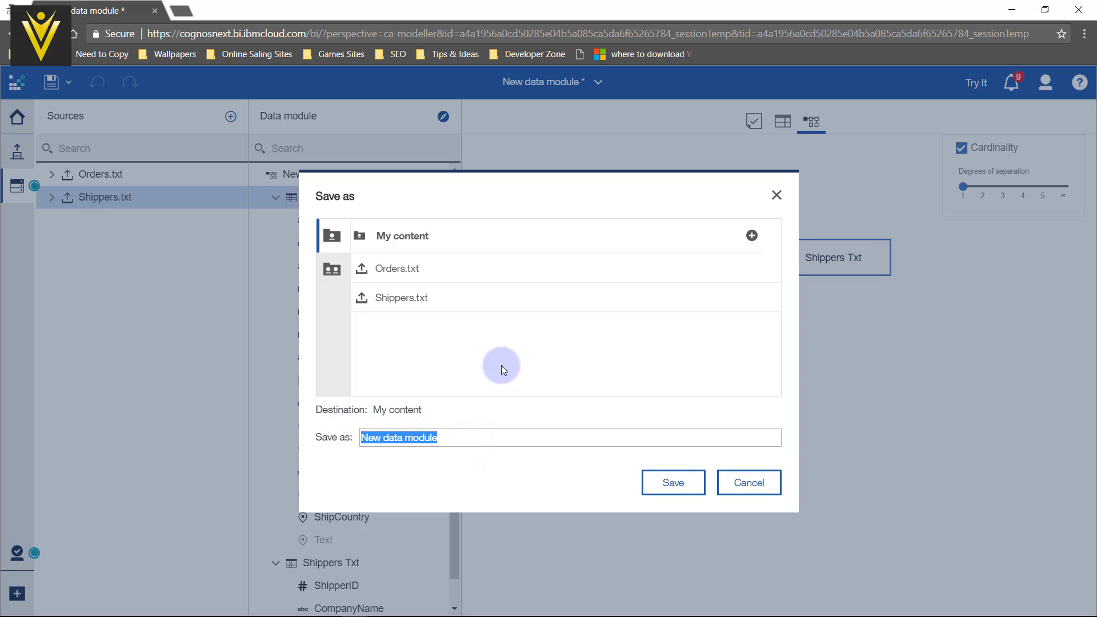
{"action": "left_click", "coordinate": [752, 235]}
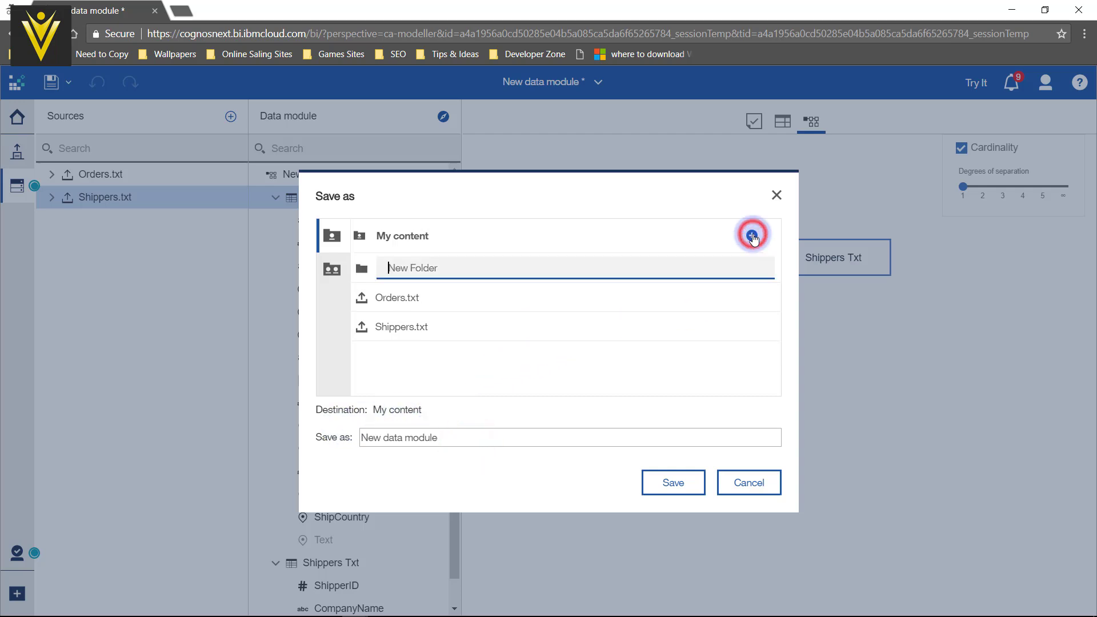
{"action": "left_click", "coordinate": [720, 274]}
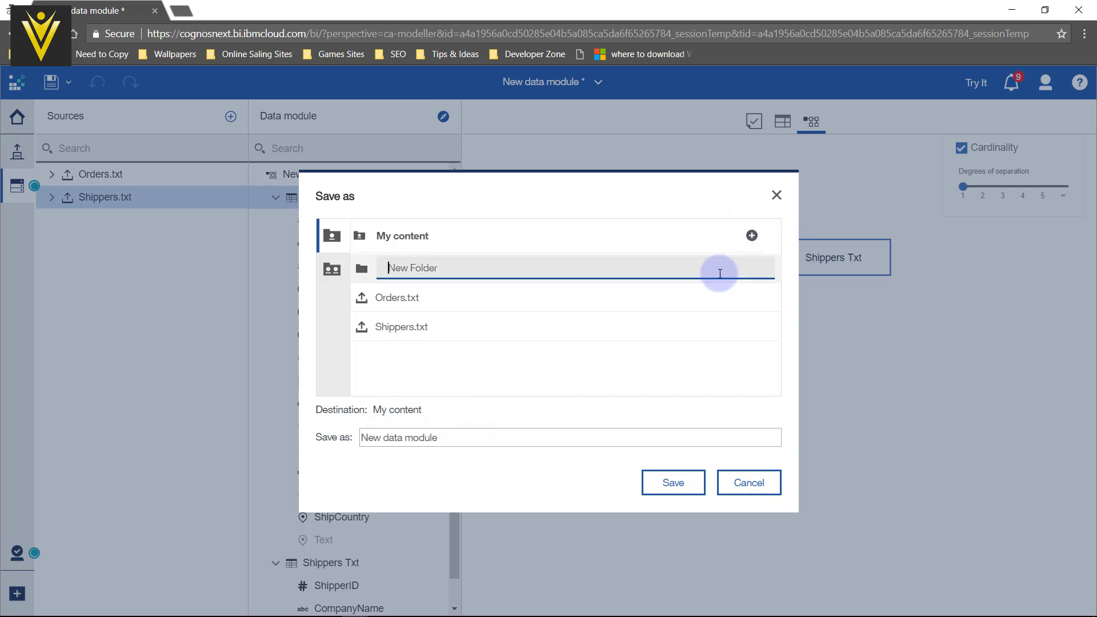
{"action": "type", "text": "Data Modles"}
{"action": "left_click", "coordinate": [507, 380]}
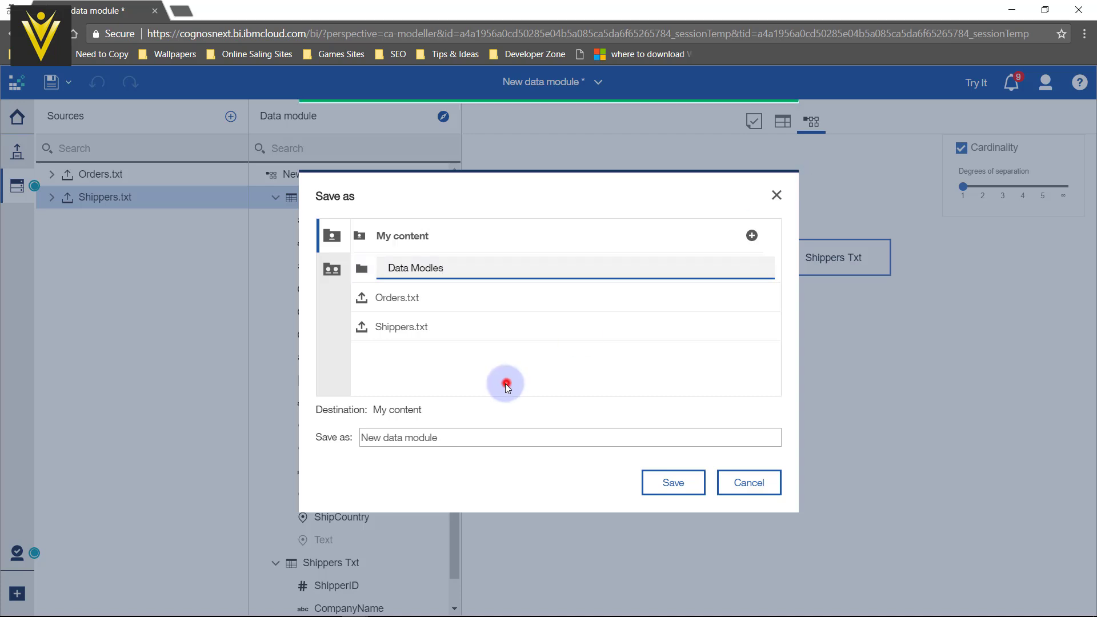
Step: Save the data module in the Data Modles folder as "Order Shipments Details"
{"action": "left_click", "coordinate": [371, 268]}
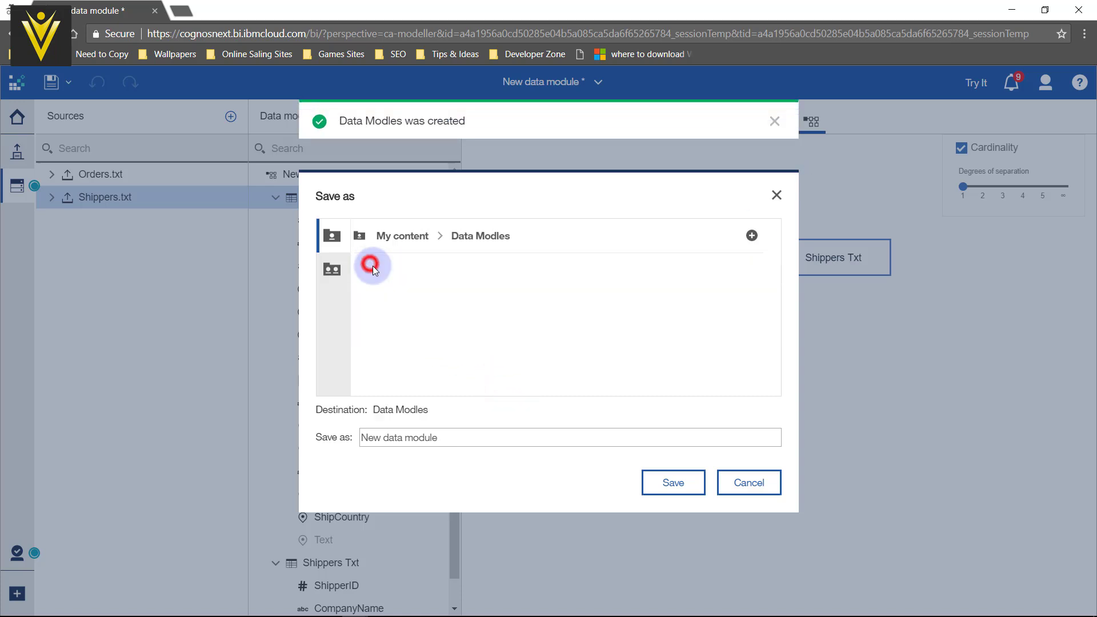
{"action": "triple_click", "coordinate": [489, 438]}
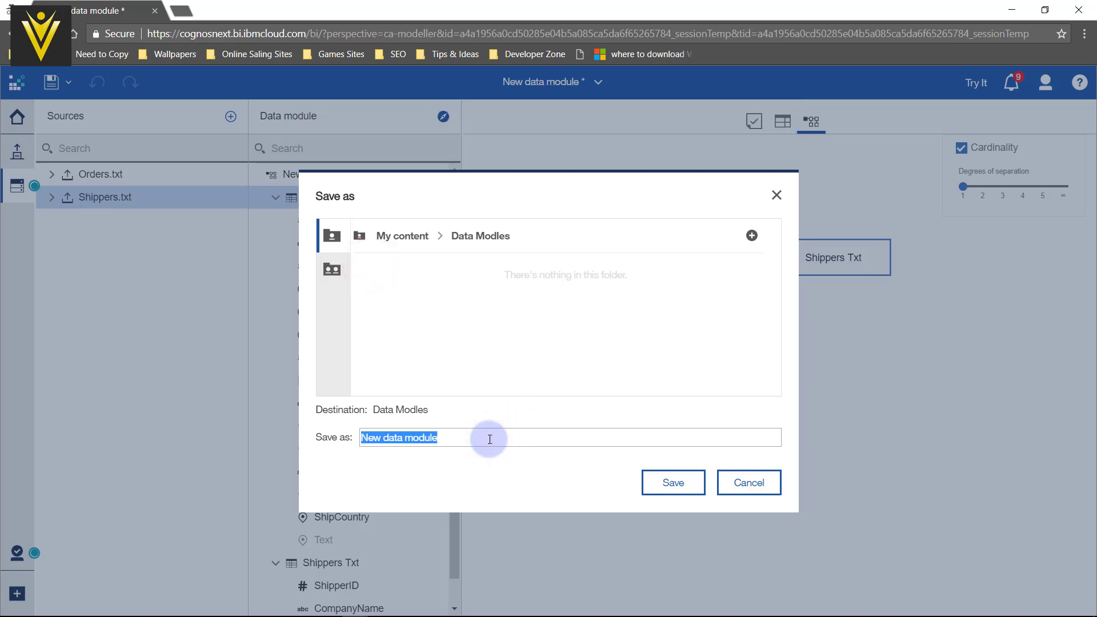
{"action": "type", "text": "Order Shipments Details"}
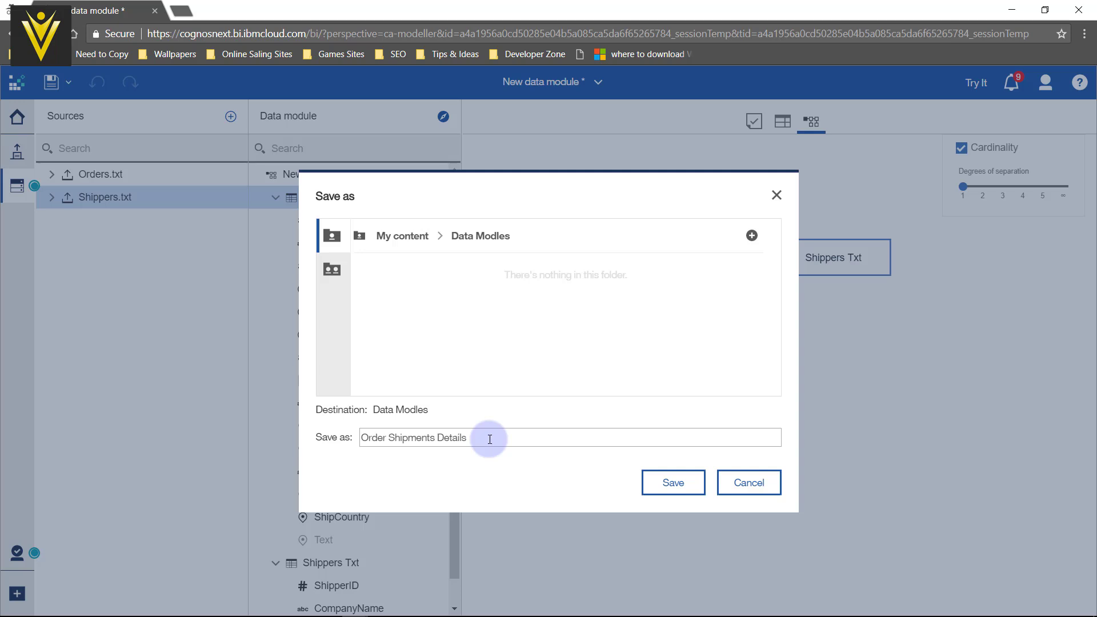
{"action": "left_click", "coordinate": [689, 485]}
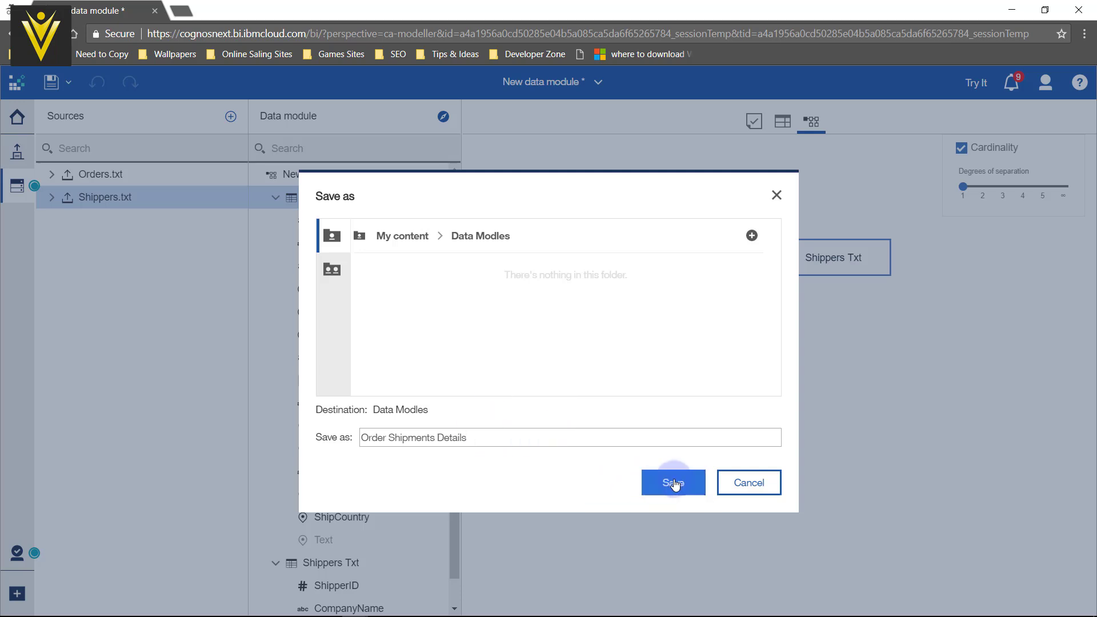
{"action": "left_click", "coordinate": [672, 483]}
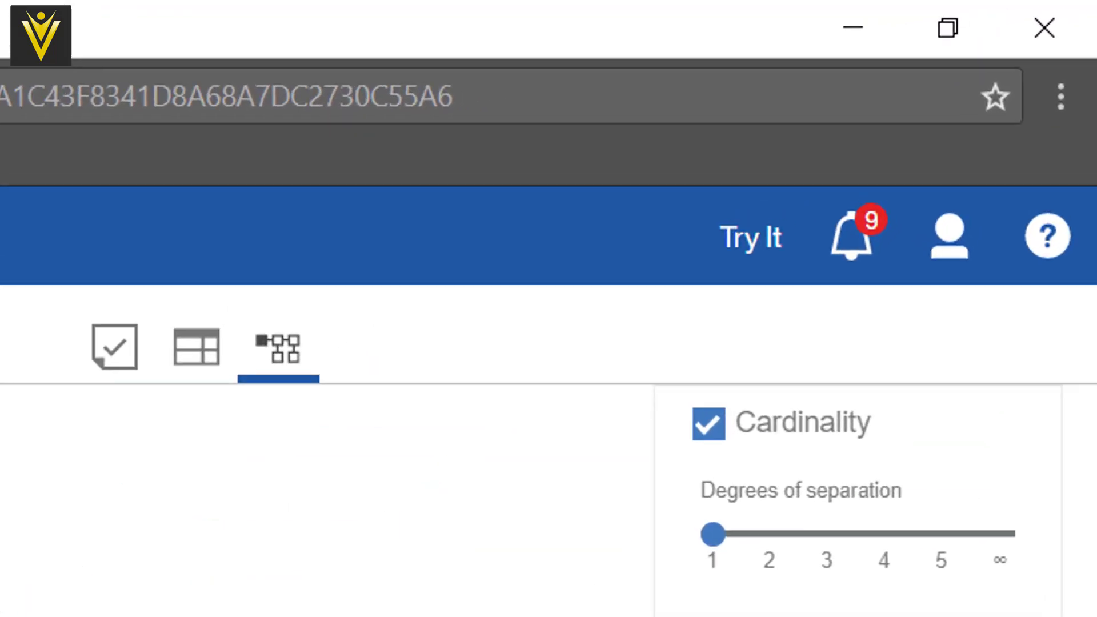
{"action": "left_click", "coordinate": [761, 246]}
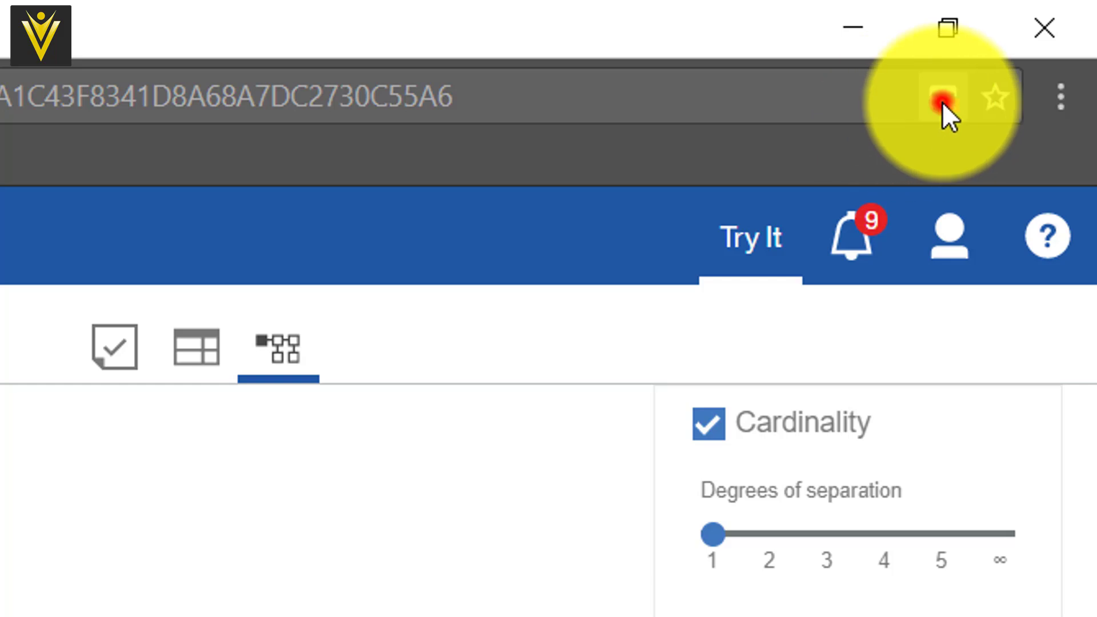
{"action": "left_click", "coordinate": [942, 100]}
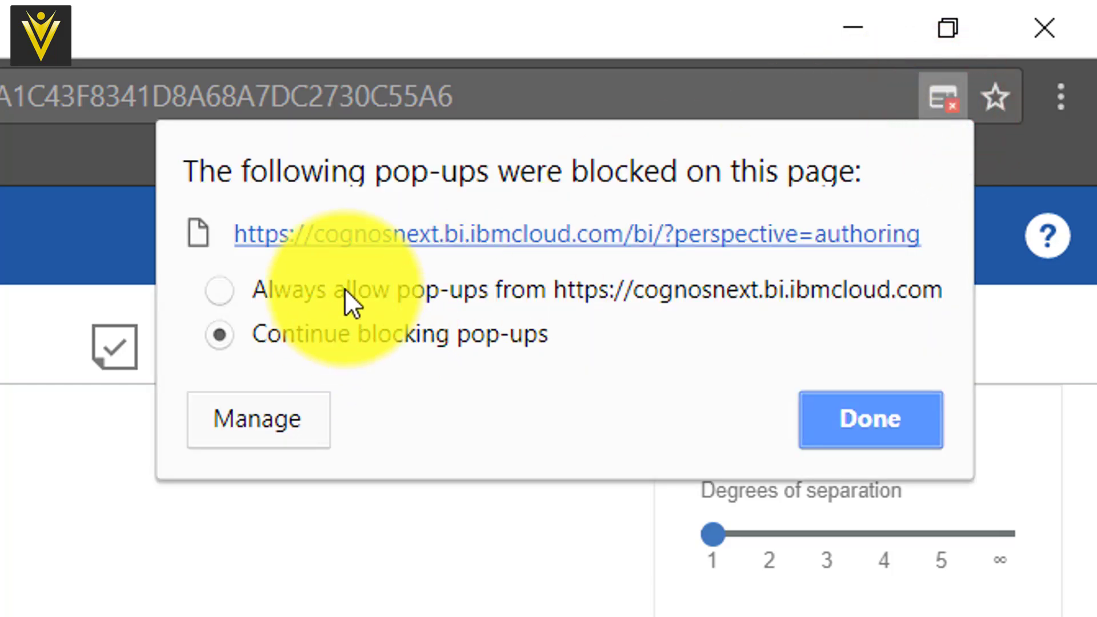
{"action": "left_click", "coordinate": [301, 292]}
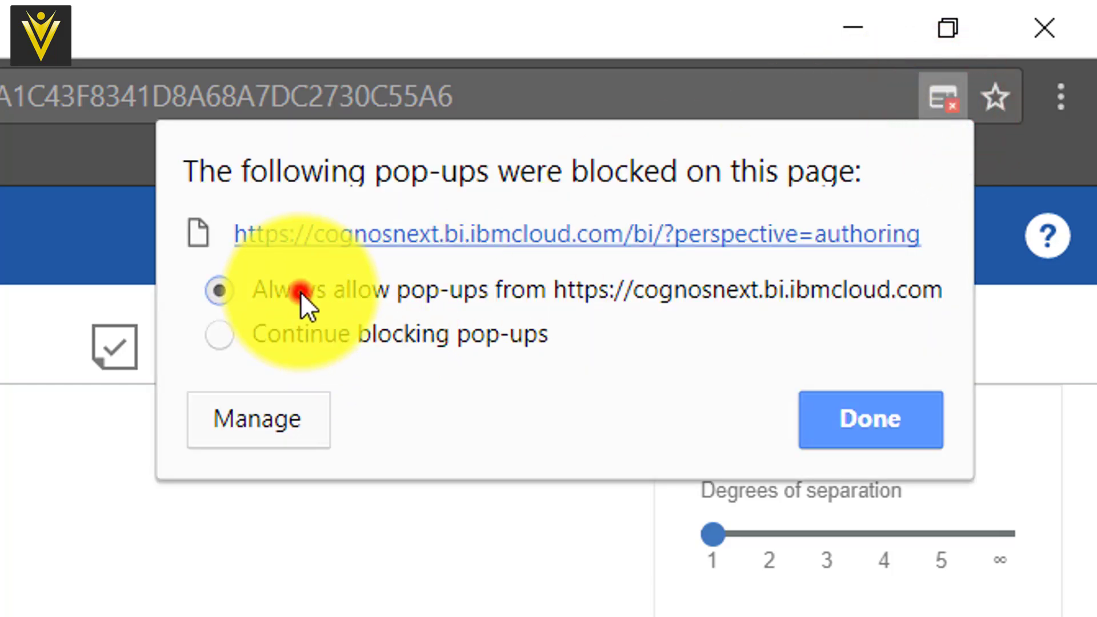
{"action": "left_click", "coordinate": [821, 426]}
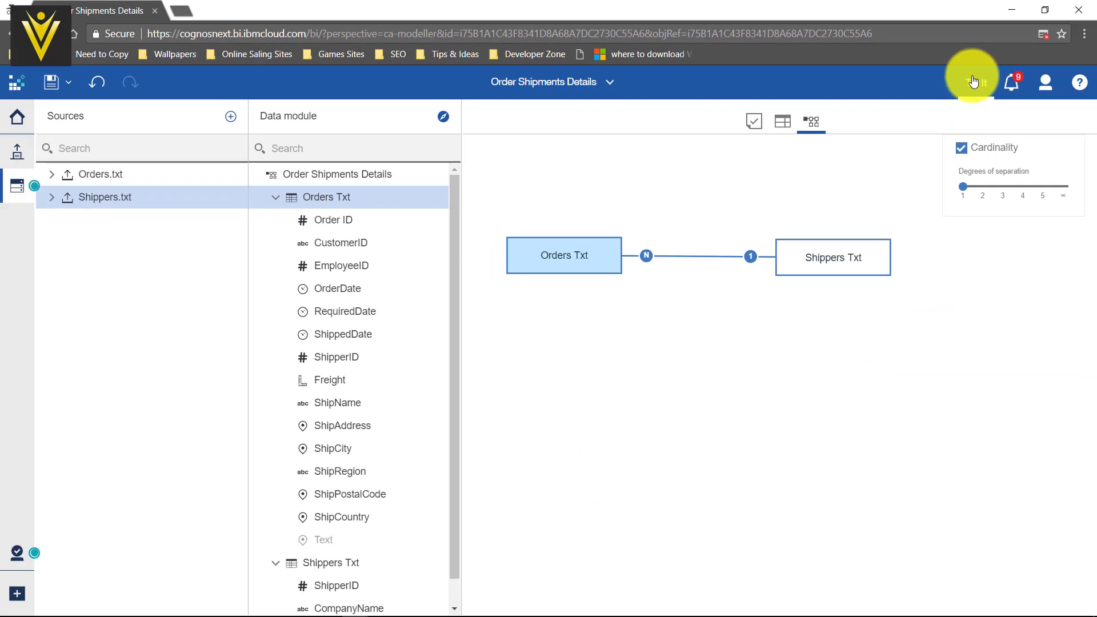
{"action": "left_click", "coordinate": [974, 84]}
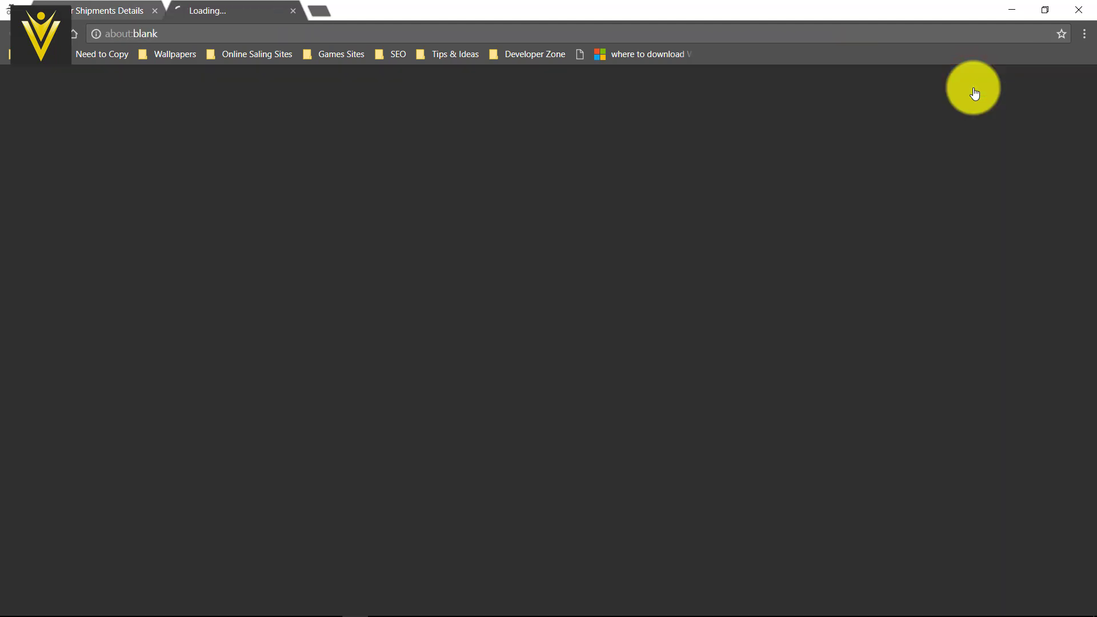